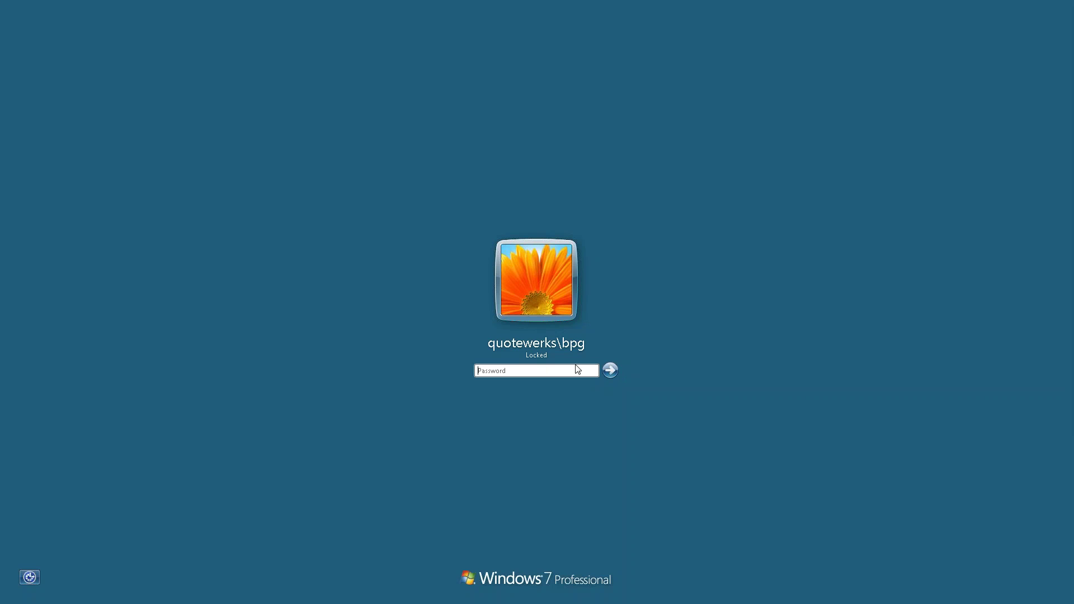
- Unlock the workstation by entering the account password
type("••••••")
key("Return")
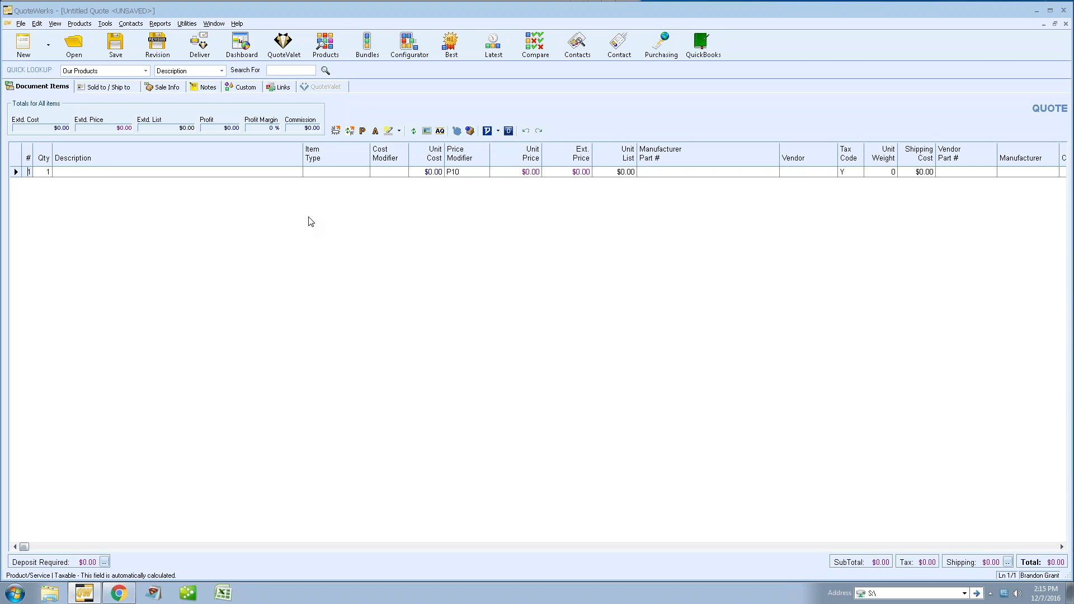
- Open the product lookup, enlarge its window and show the Etilize My Favorites list
left_click(323, 46)
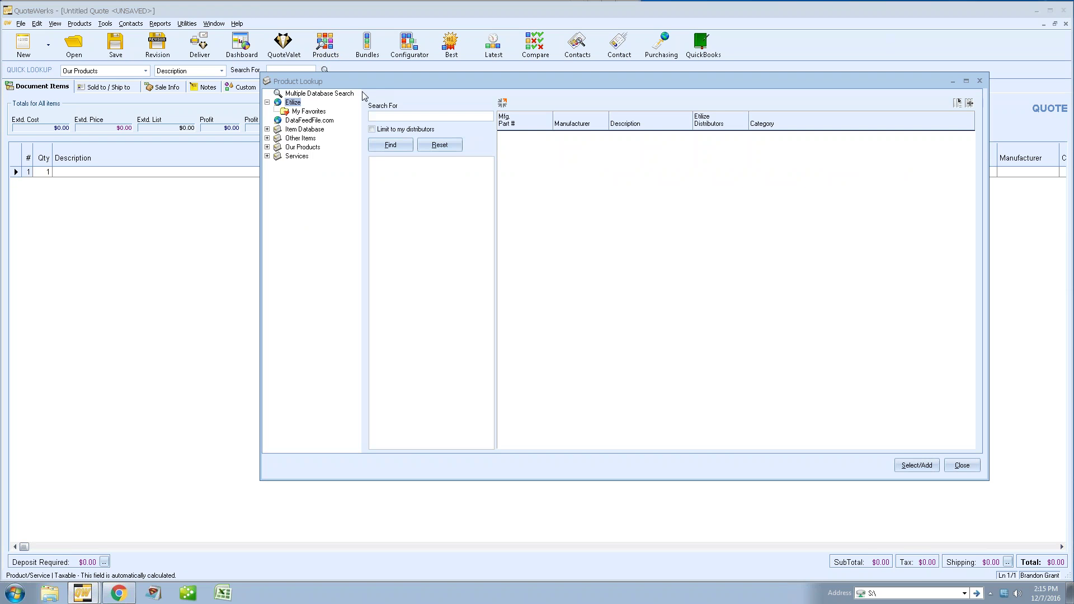
left_click(267, 102)
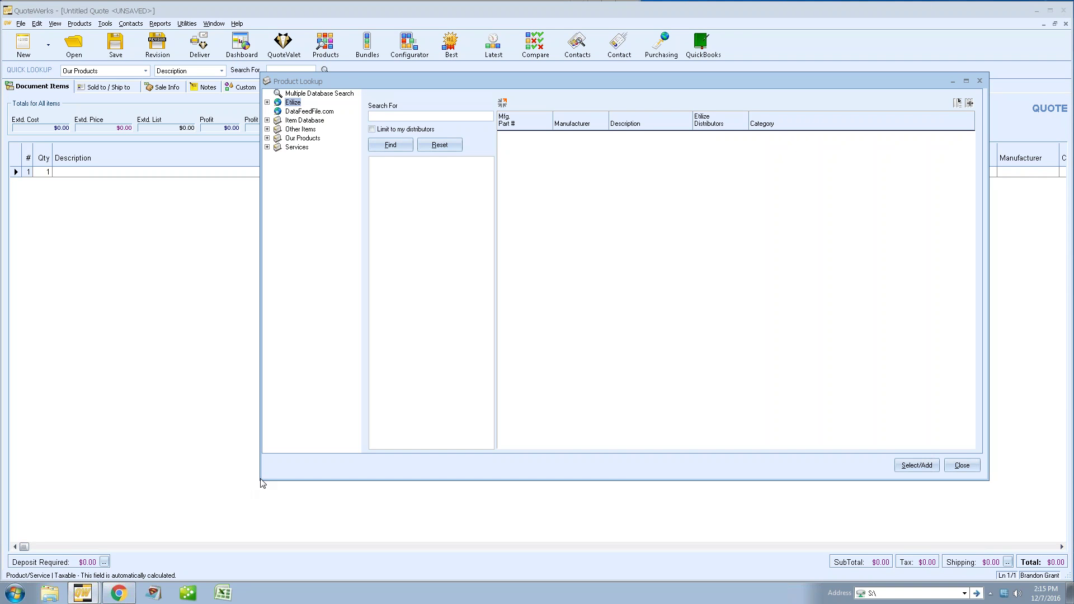
left_click_drag(259, 483, 176, 509)
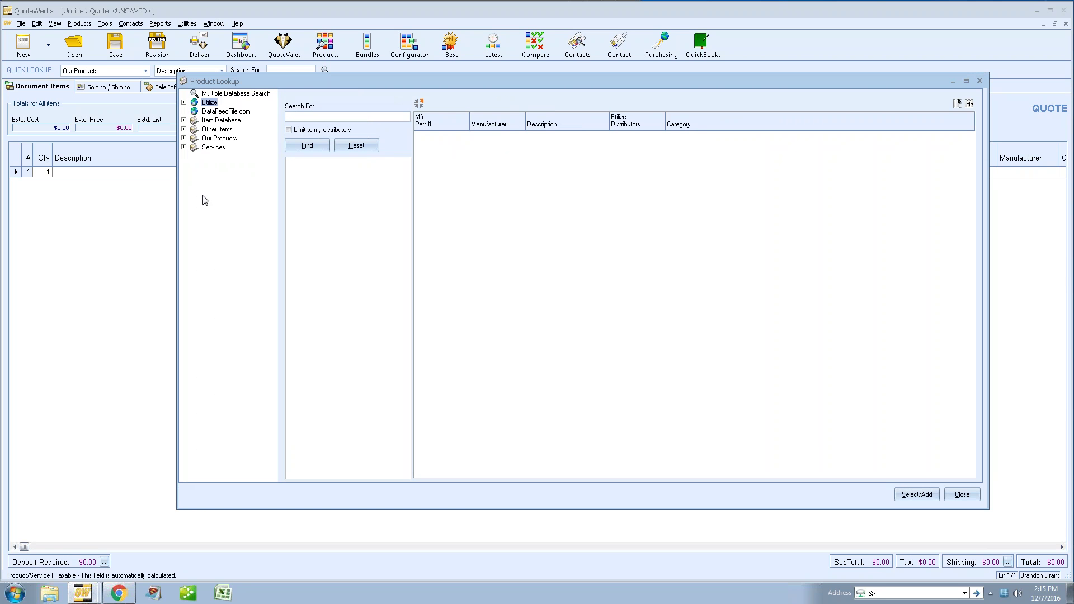
left_click(184, 102)
left_click(223, 112)
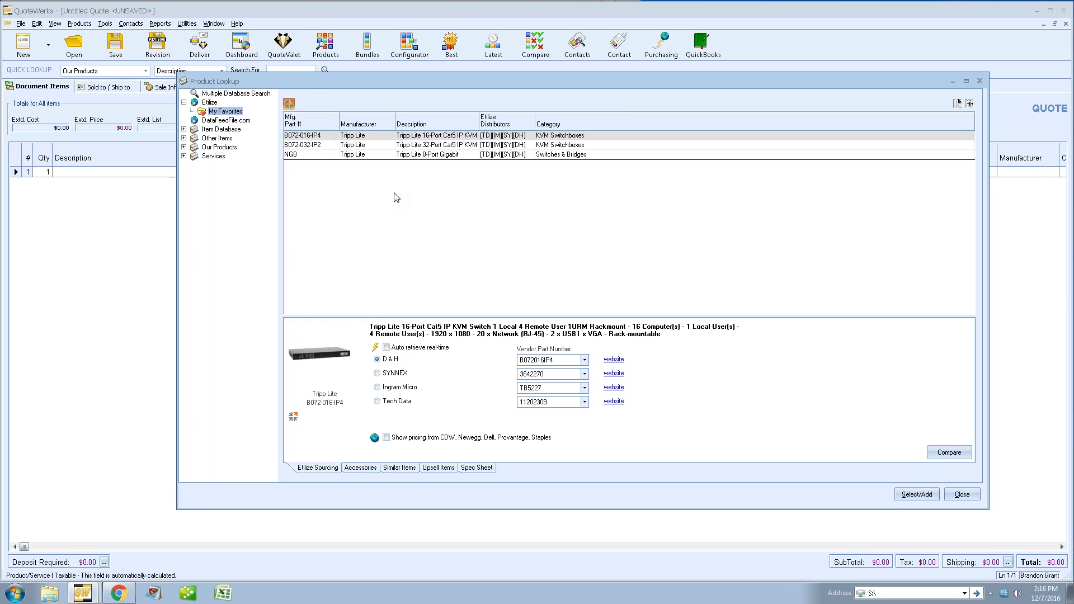
- Search Etilize for "tripp lite switch" and narrow the results to the KVM Switchboxes category
left_click(211, 102)
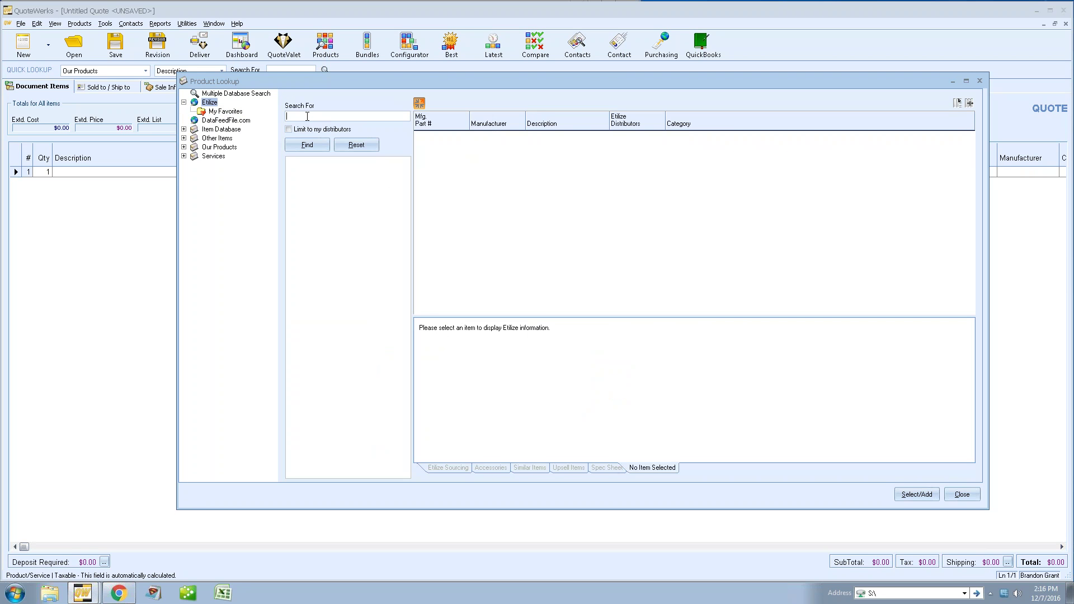
type("tripp lite switch")
key("Return")
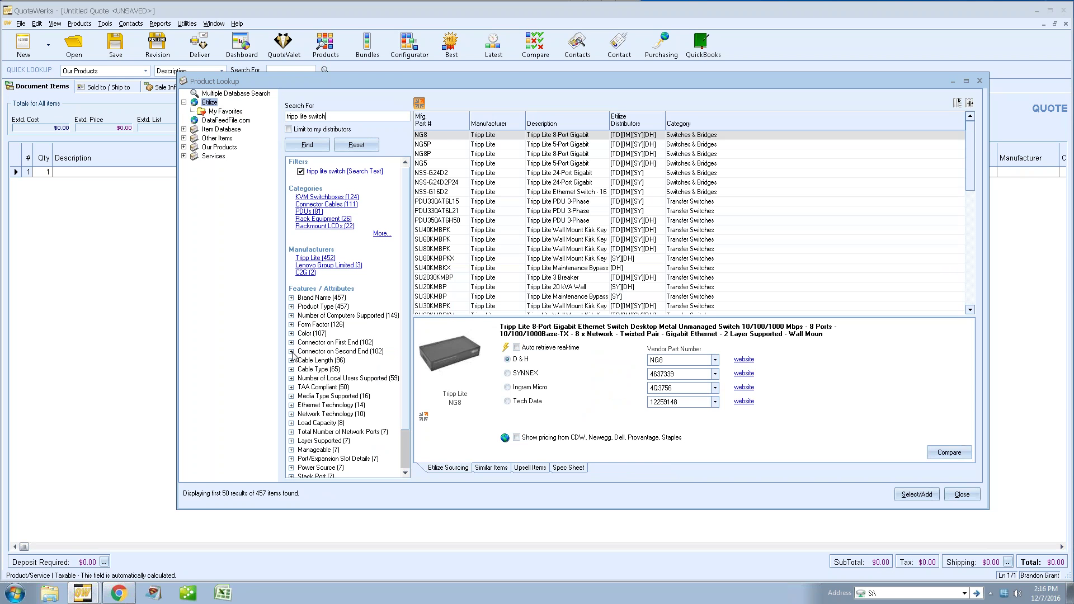
left_click(313, 197)
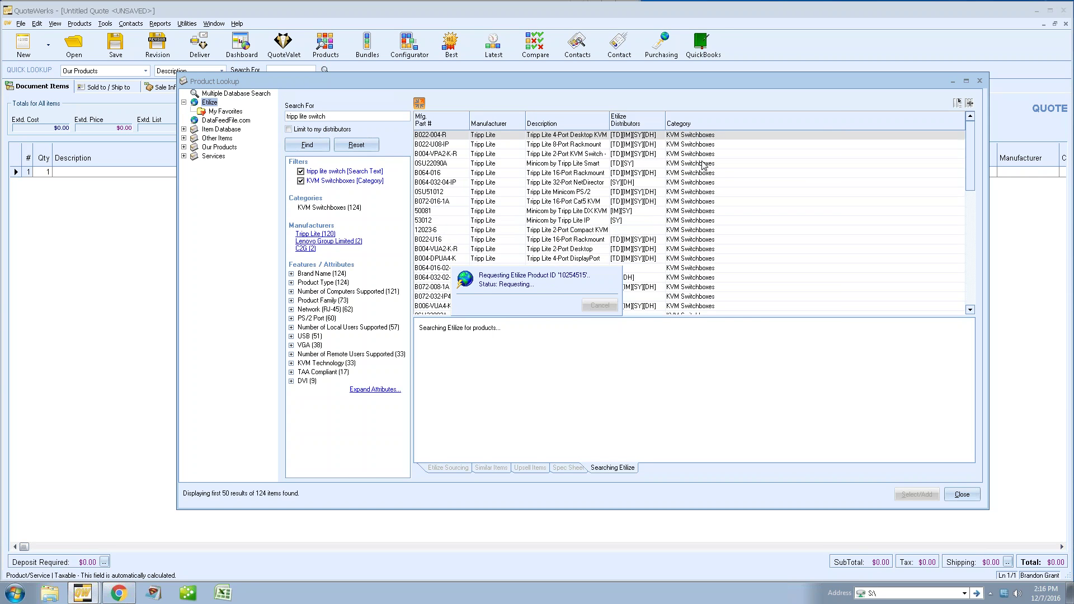
- Retrieve real-time vendor pricing for the Tripp Lite 8-port rackmount switch B022-U08-IP and add the product to My Favorites
left_click(643, 146)
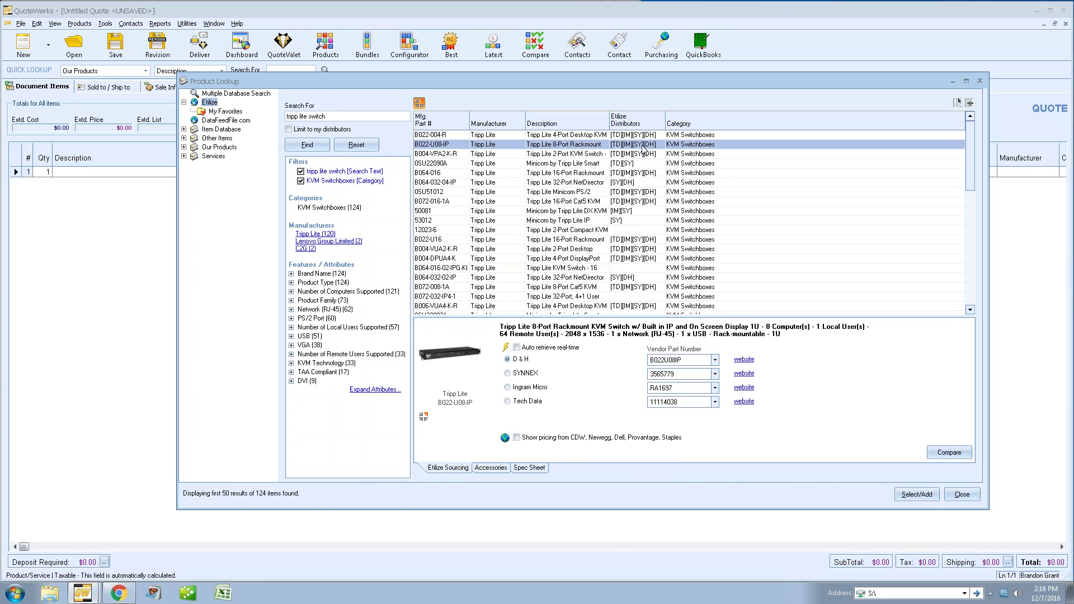
left_click(507, 347)
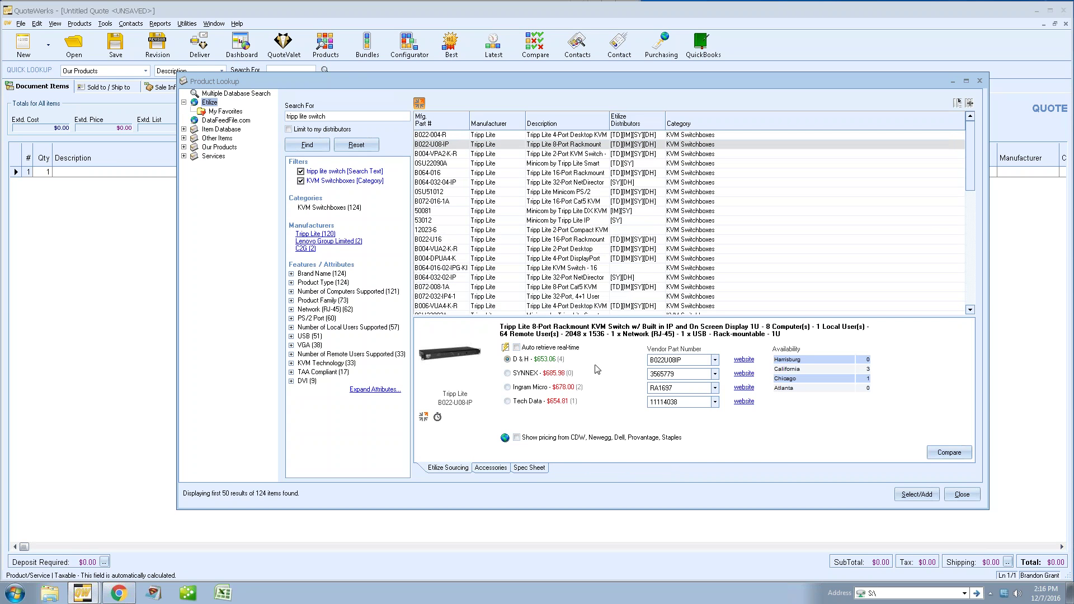
left_click(563, 146)
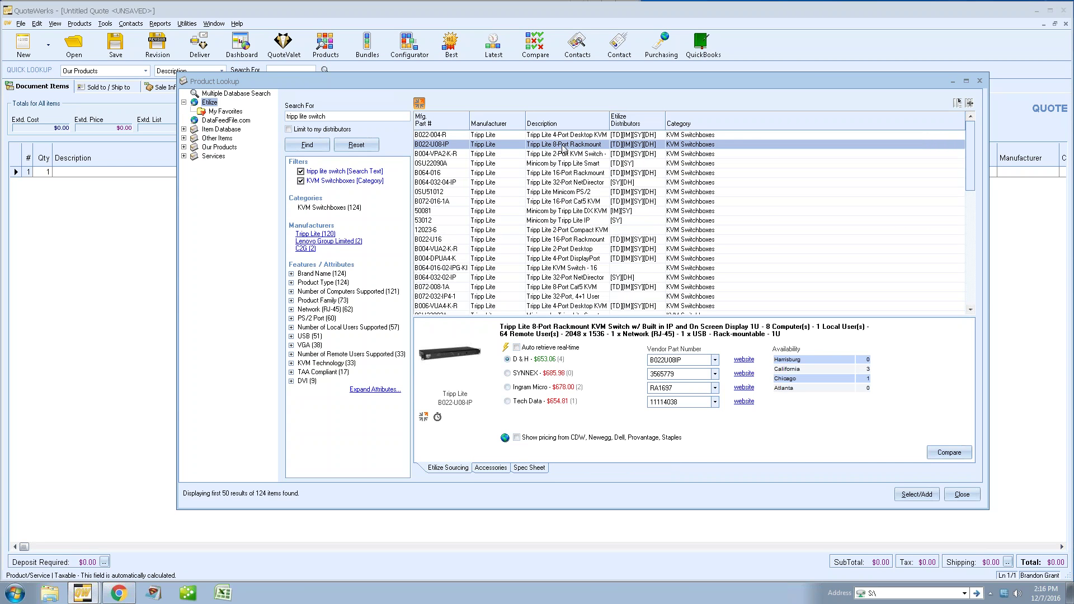
right_click(564, 147)
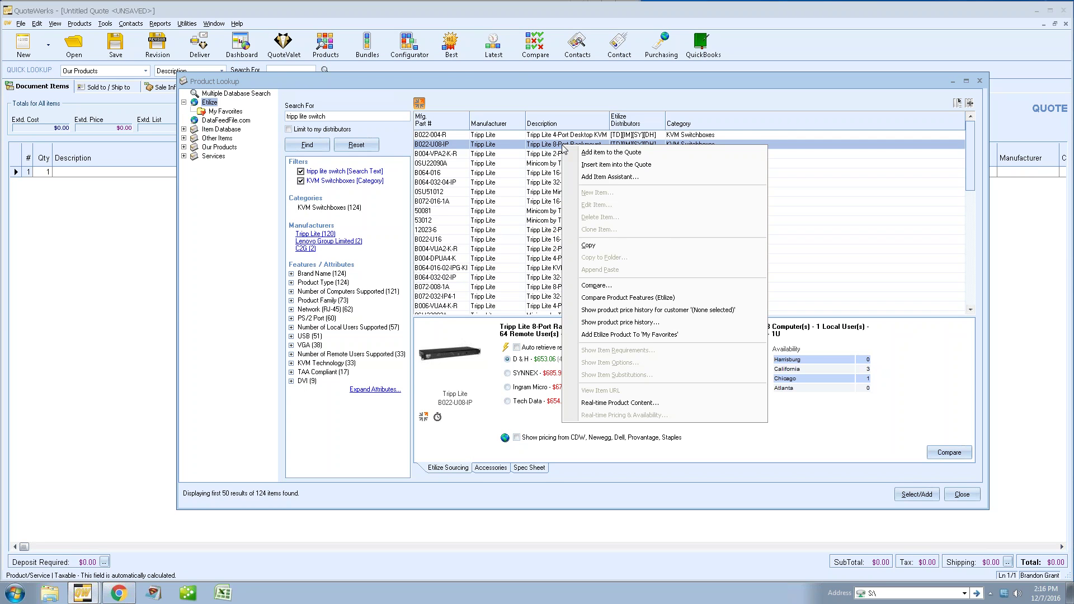
left_click(679, 335)
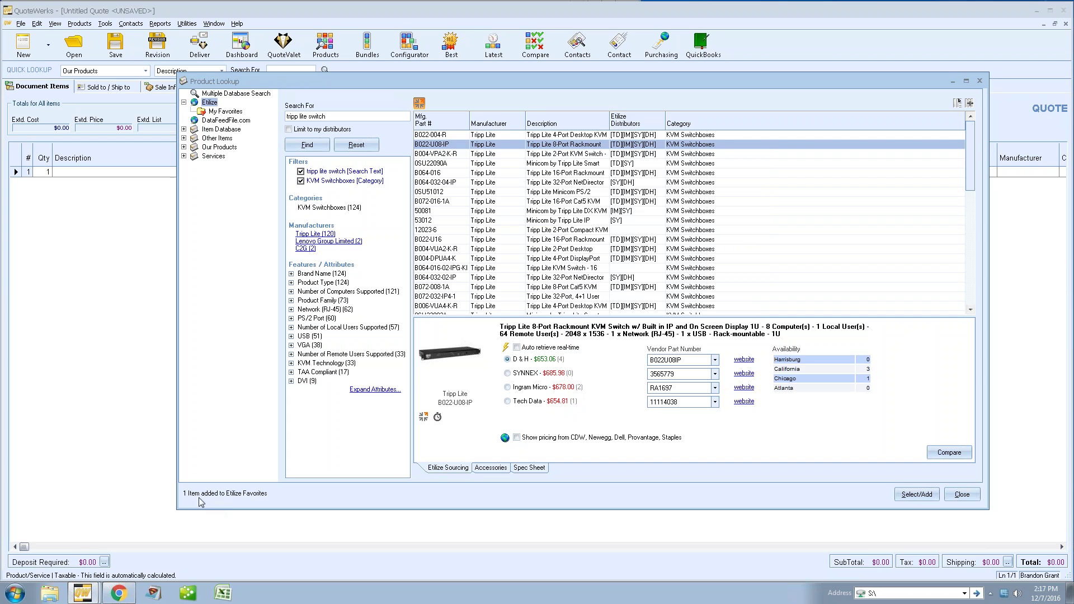
- Show the Etilize My Favorites list and retrieve real-time pricing for B022-U08-IP from there
left_click(218, 113)
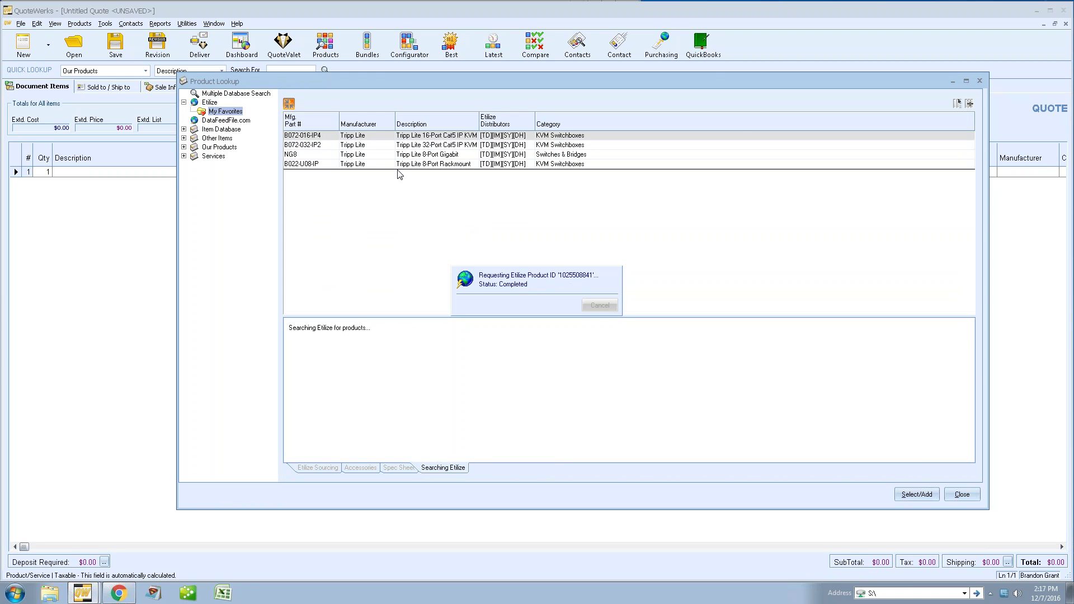
left_click(440, 164)
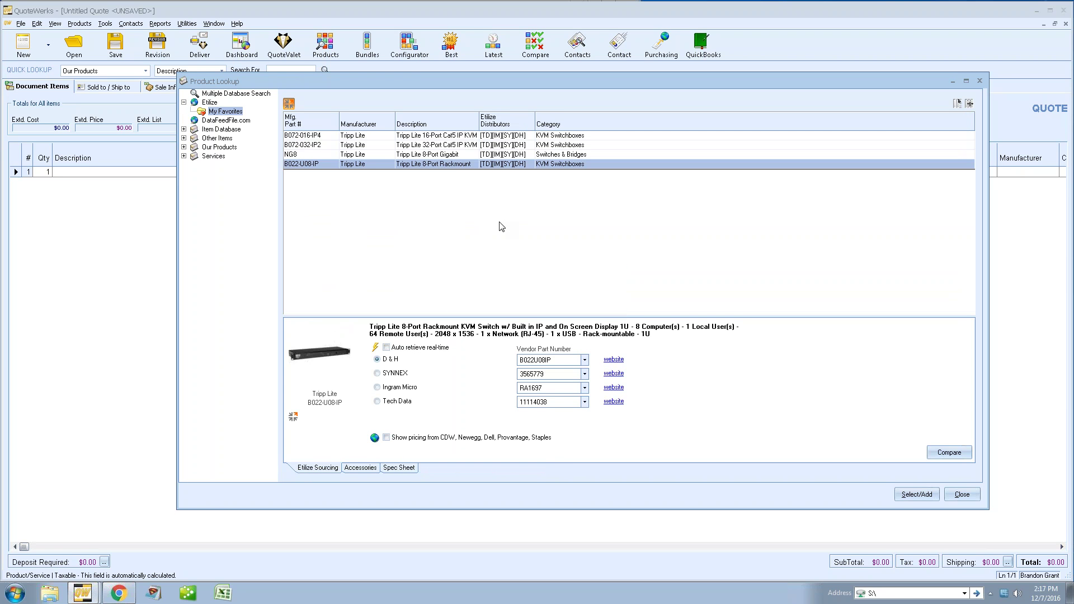
left_click(375, 347)
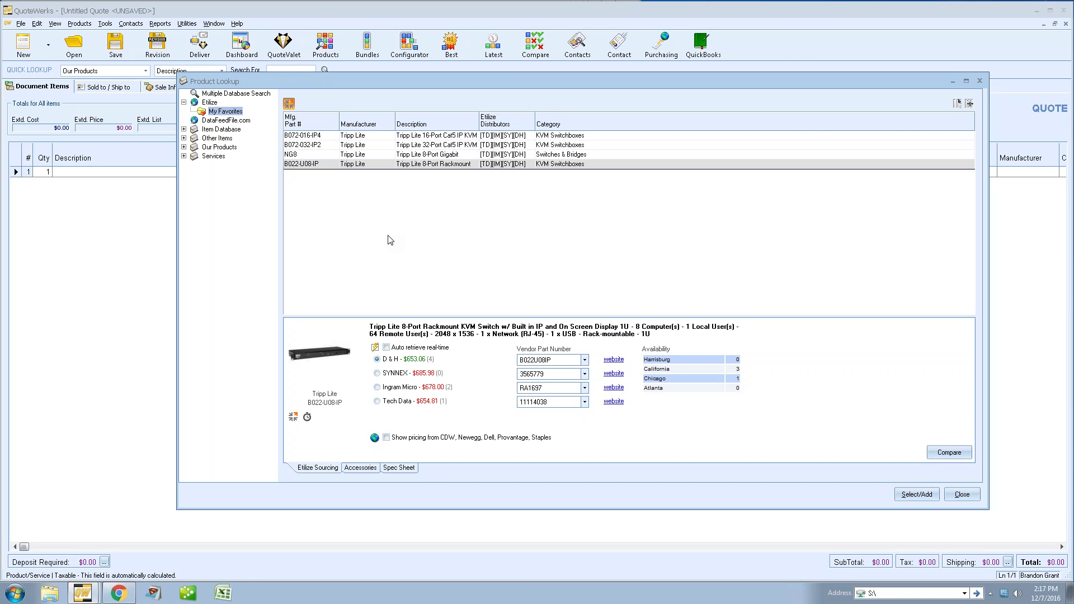
- Check the options available for the favorite B022-U08-IP without applying any, and close the product lookup
left_click(443, 165)
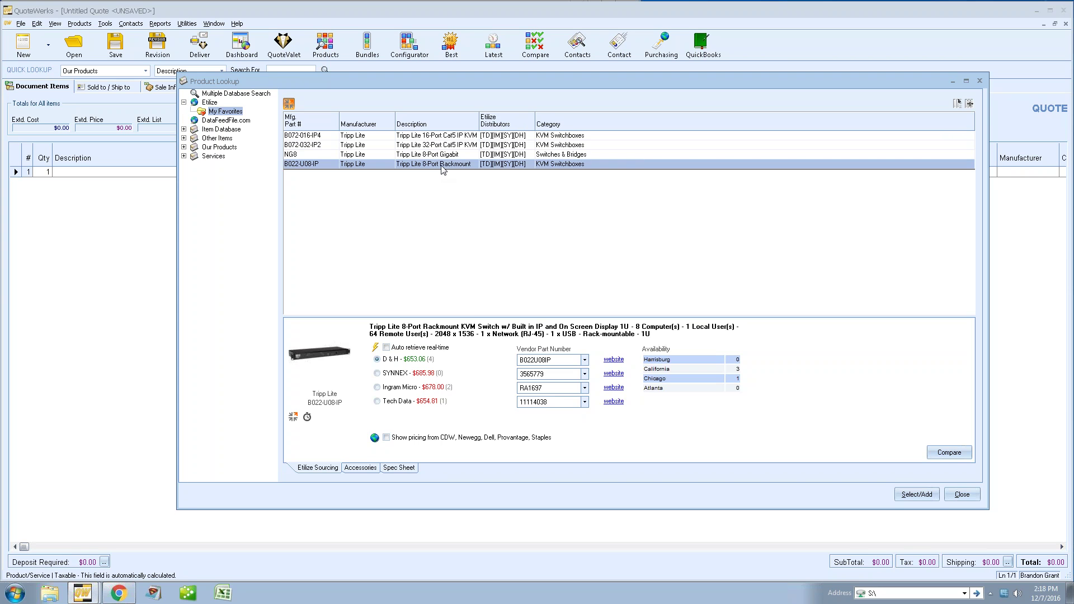
right_click(443, 167)
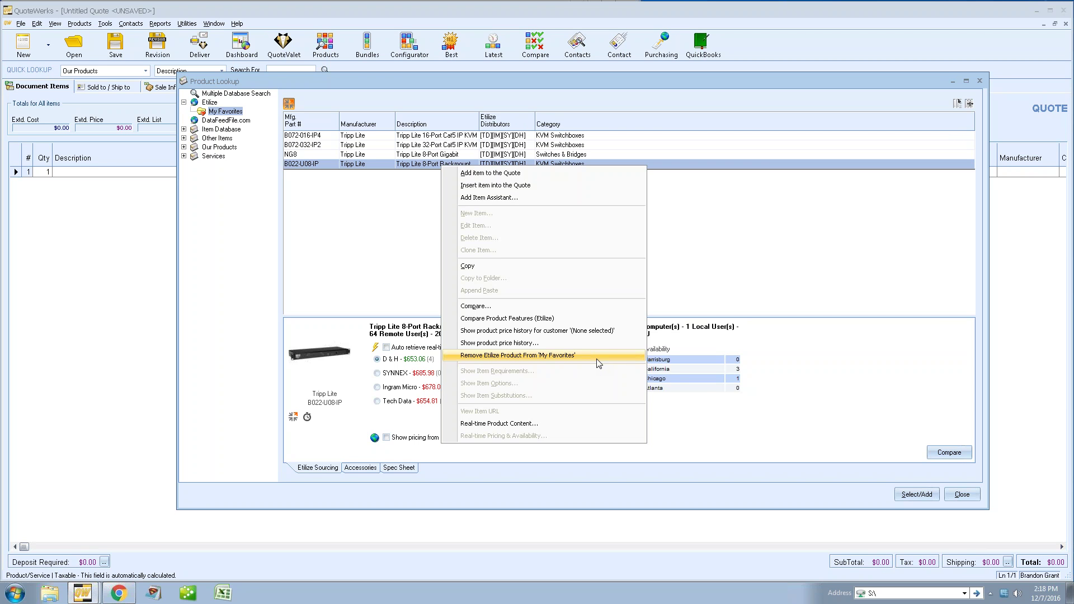
left_click(343, 253)
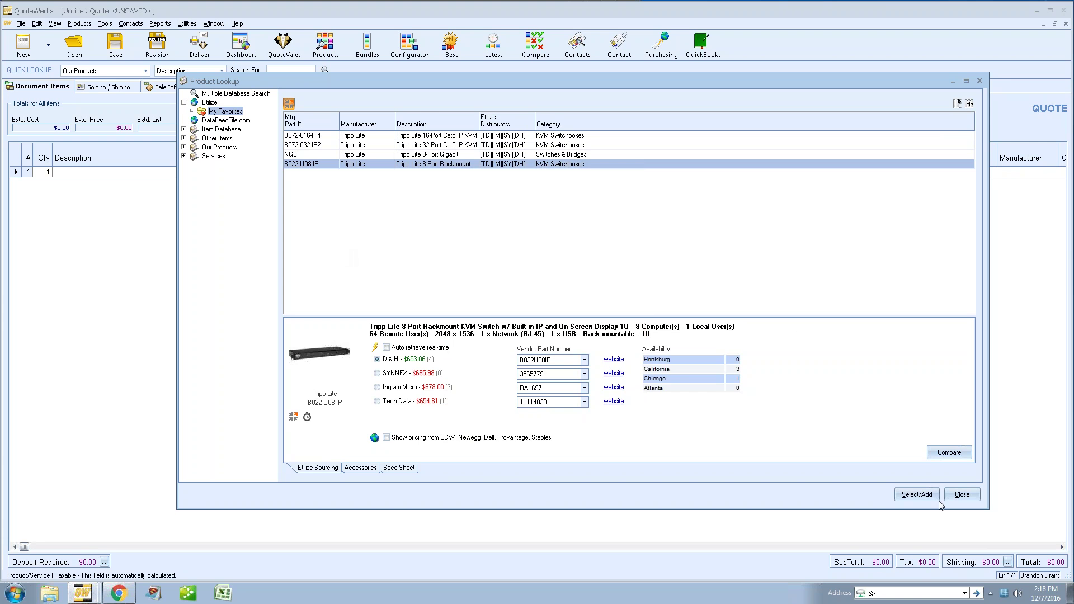
left_click(960, 496)
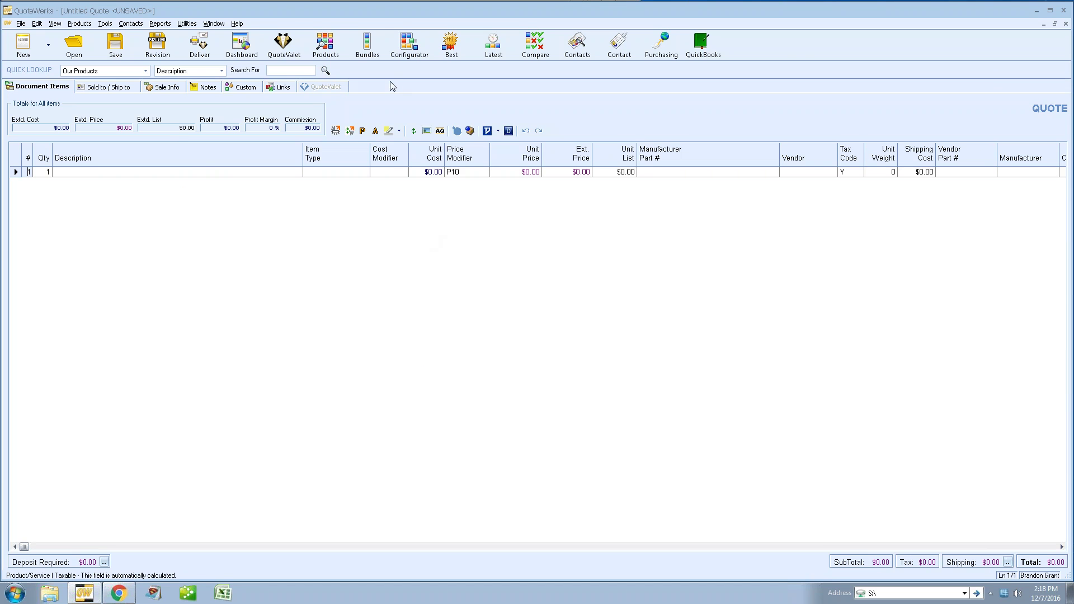
- Open the Tripp Lite Switch Package bundle for editing and show its items
left_click(367, 45)
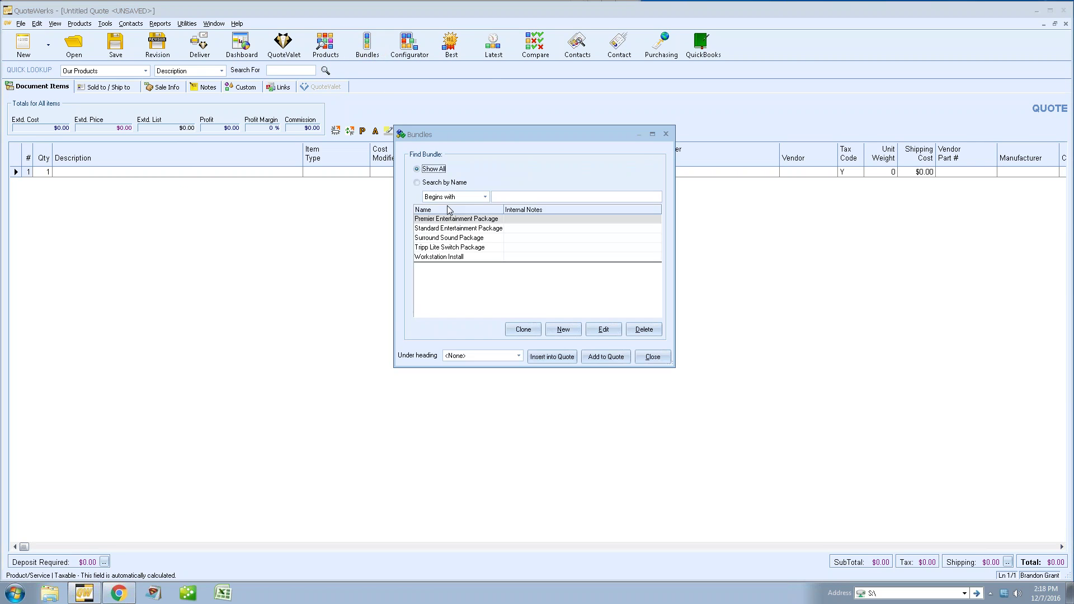
left_click(456, 248)
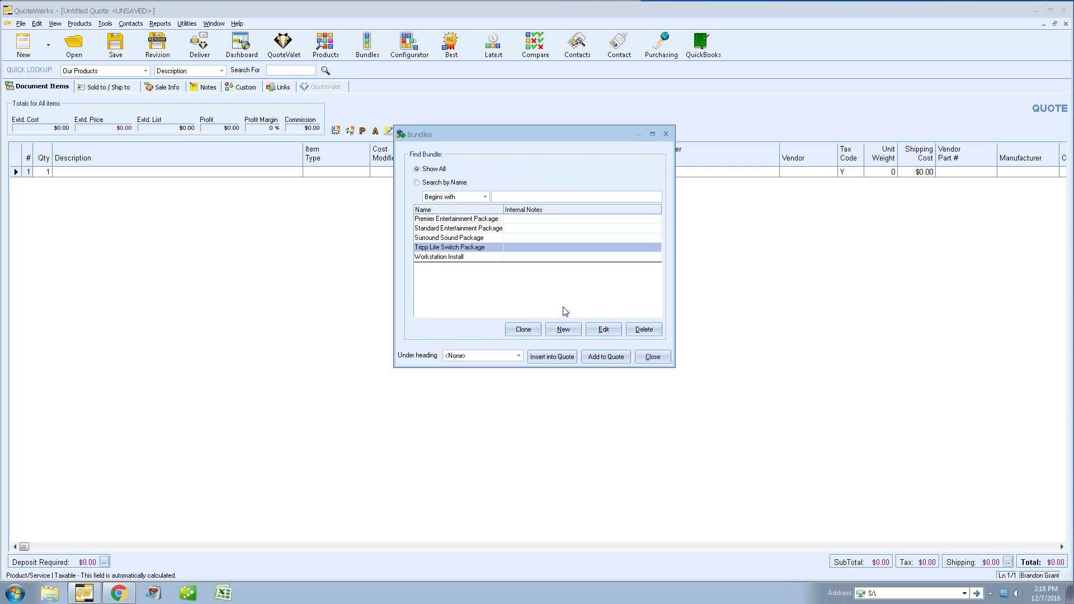
left_click(604, 329)
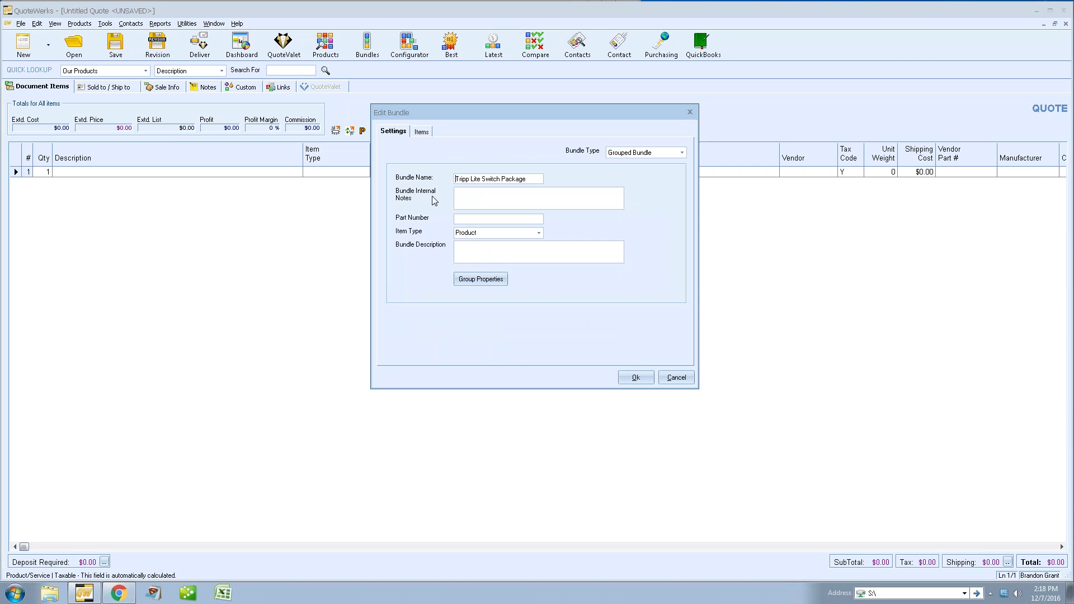
left_click(422, 133)
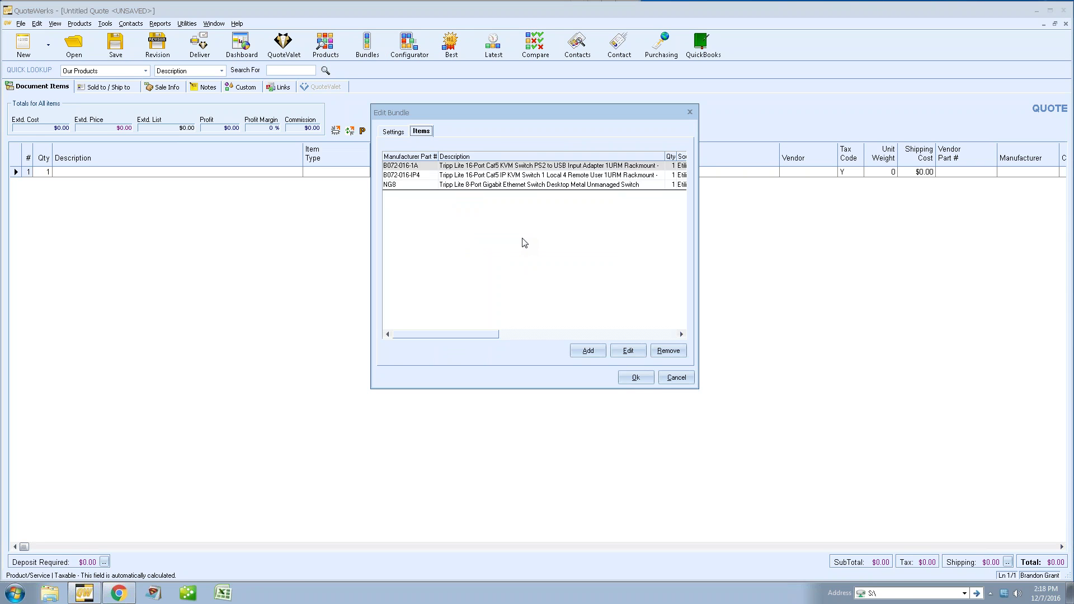
- Try adding B072-016-IP4 from the Etilize favorites to the bundle, retrieving real-time pricing and choosing Tech Data as its vendor
left_click(587, 351)
left_click(532, 274)
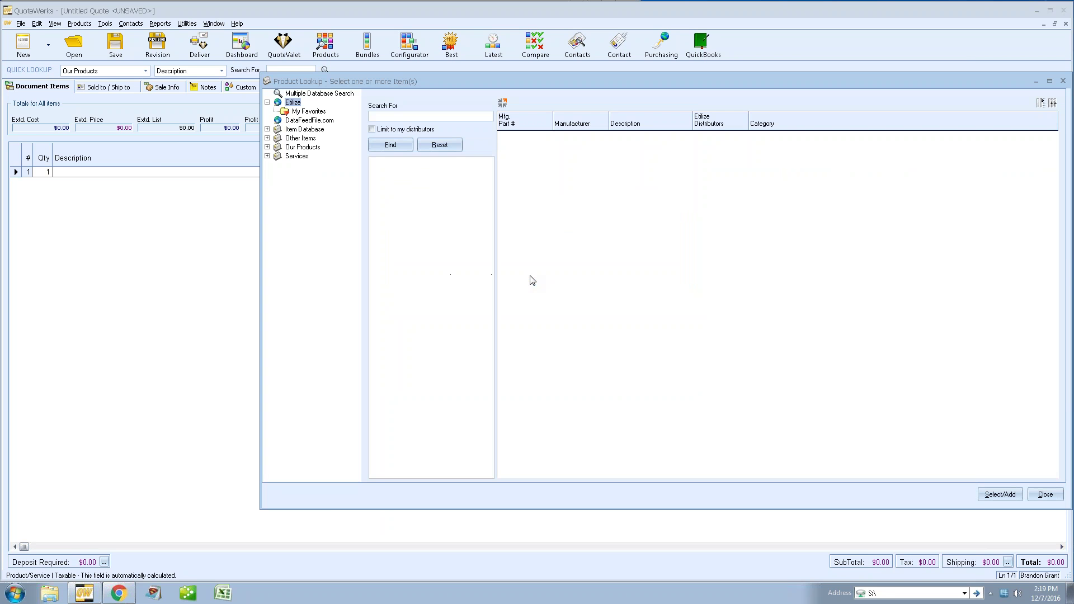
left_click_drag(506, 85, 393, 78)
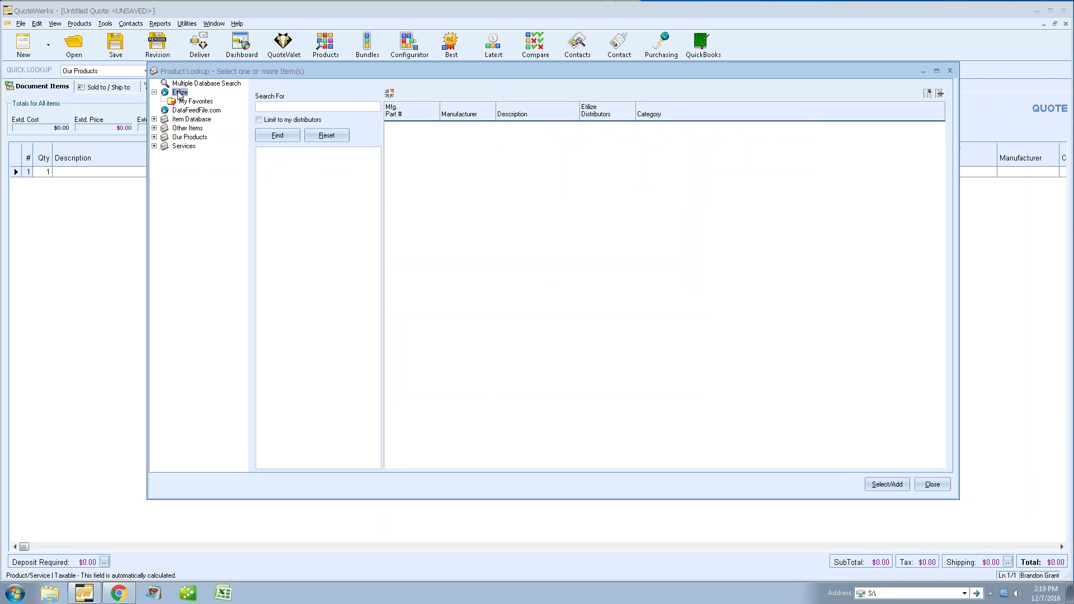
left_click(195, 102)
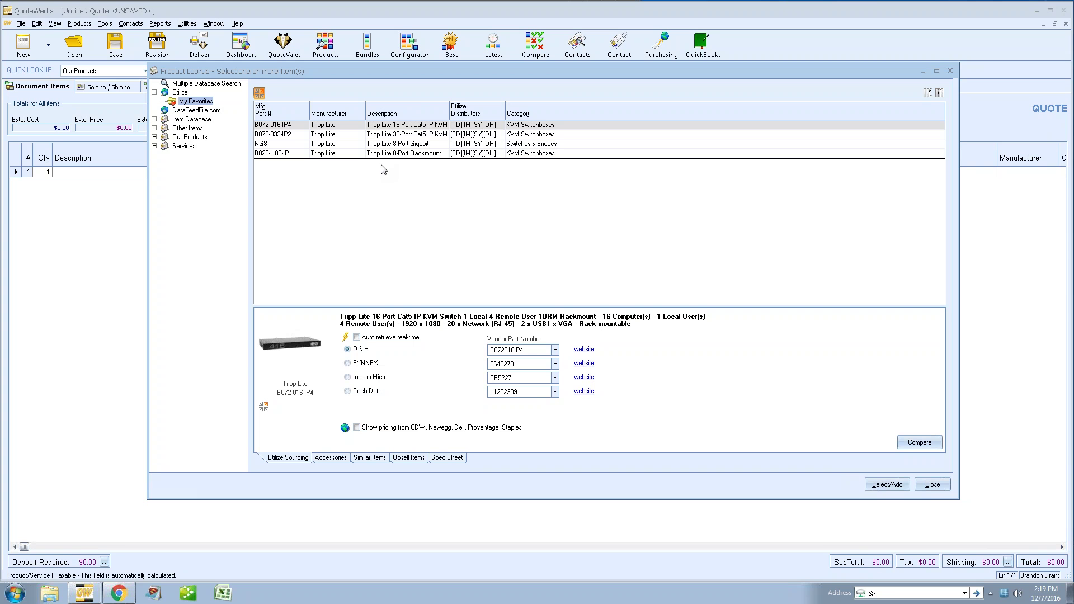
left_click(345, 337)
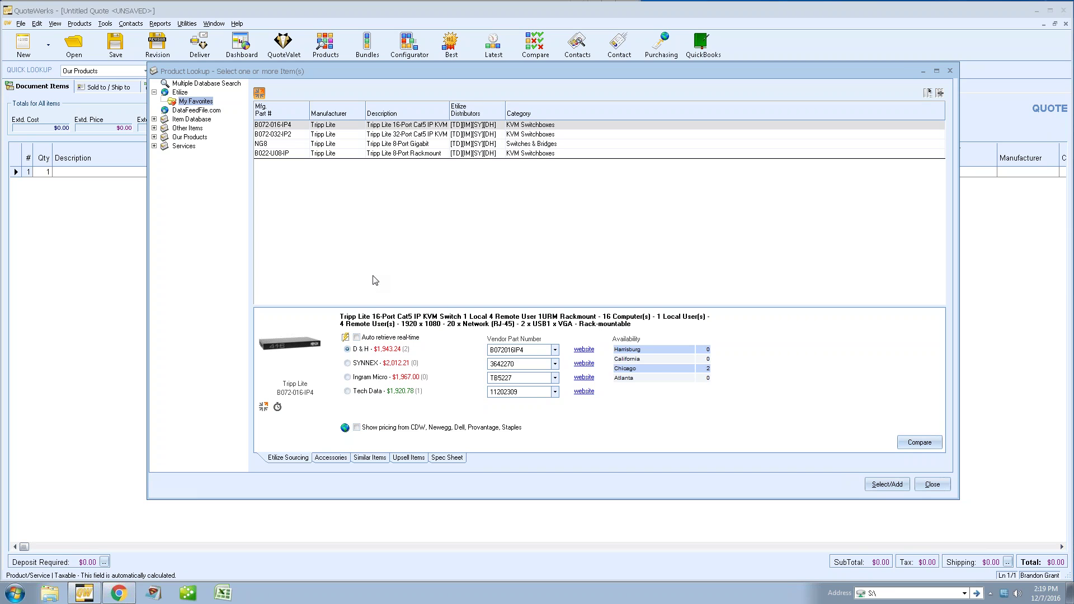
left_click(378, 393)
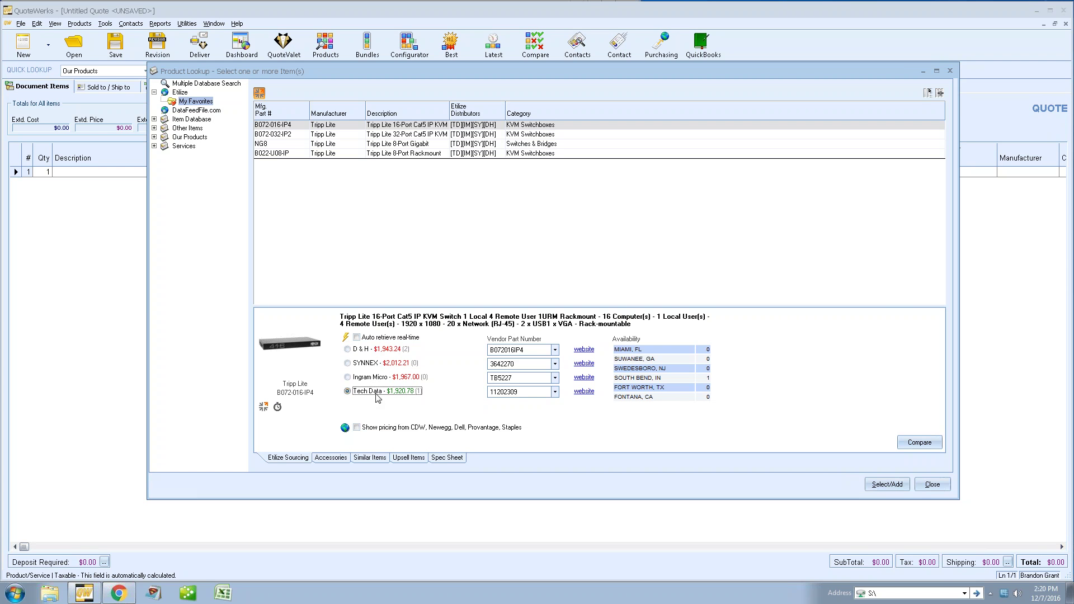
left_click(901, 486)
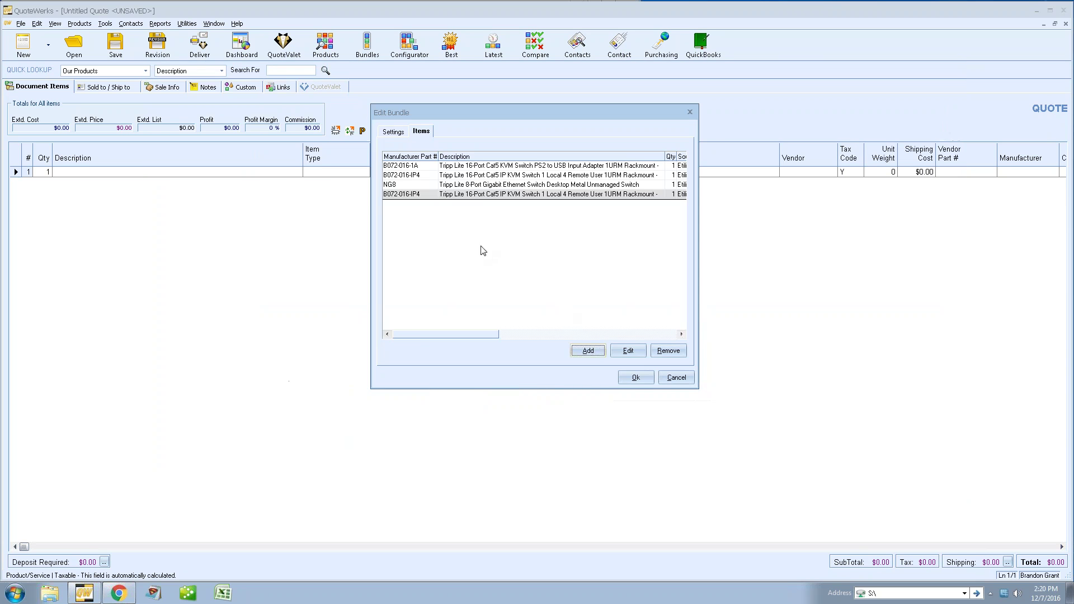
- Review the selected vendor and part number of the bundle's last item, and discard the bundle edits
left_click(491, 196)
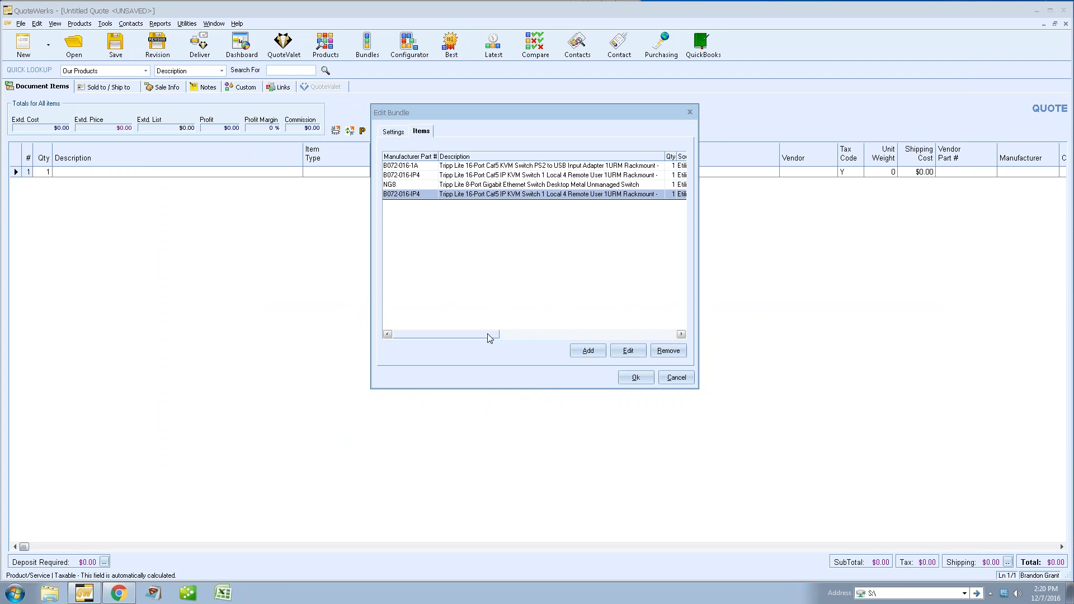
left_click_drag(484, 333, 519, 333)
left_click(682, 334)
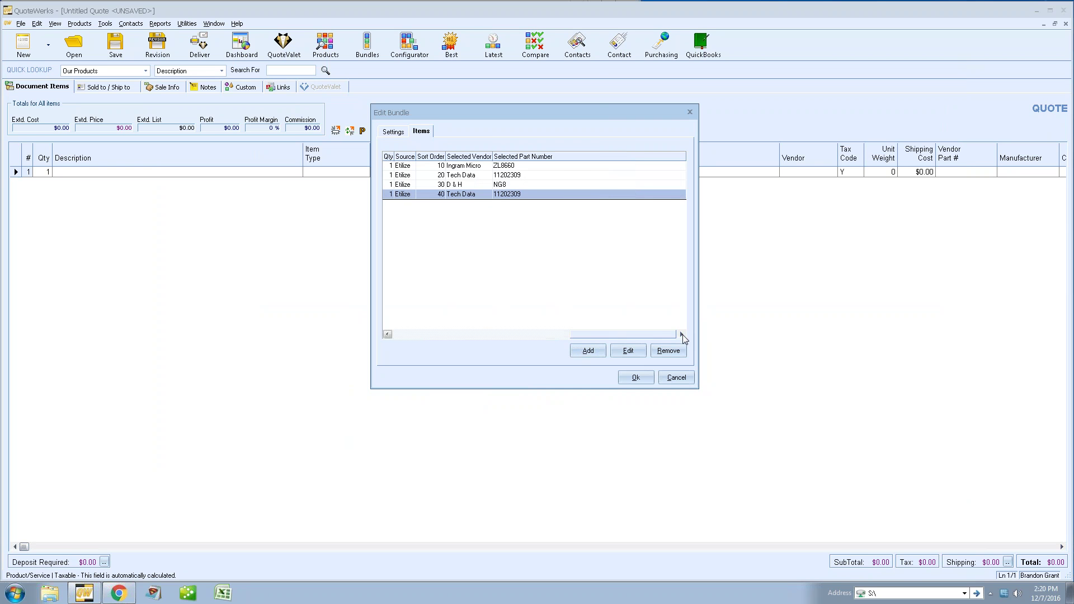
left_click(388, 334)
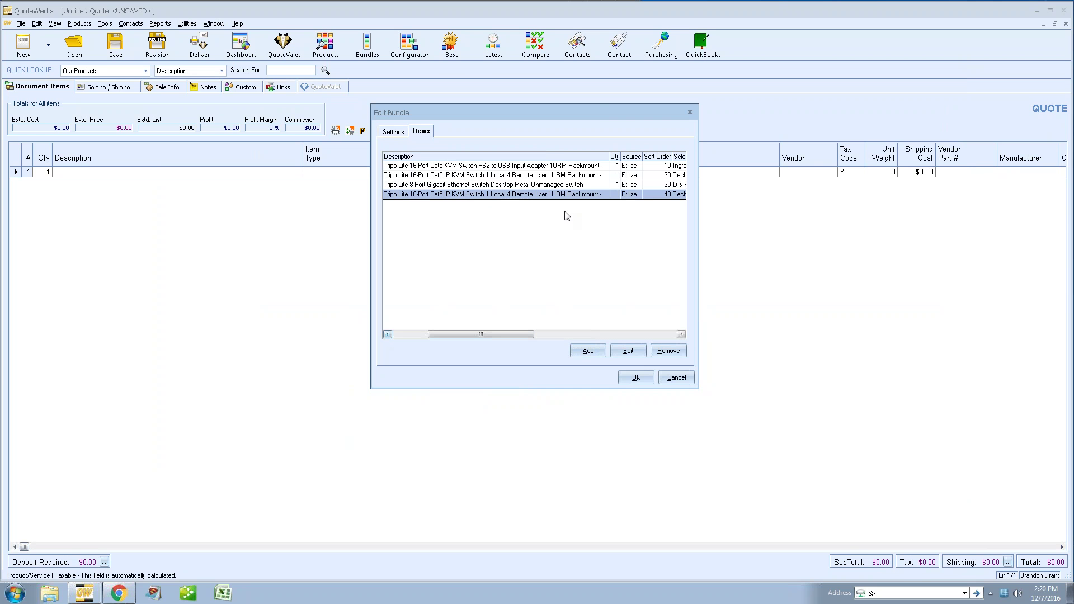
left_click(681, 334)
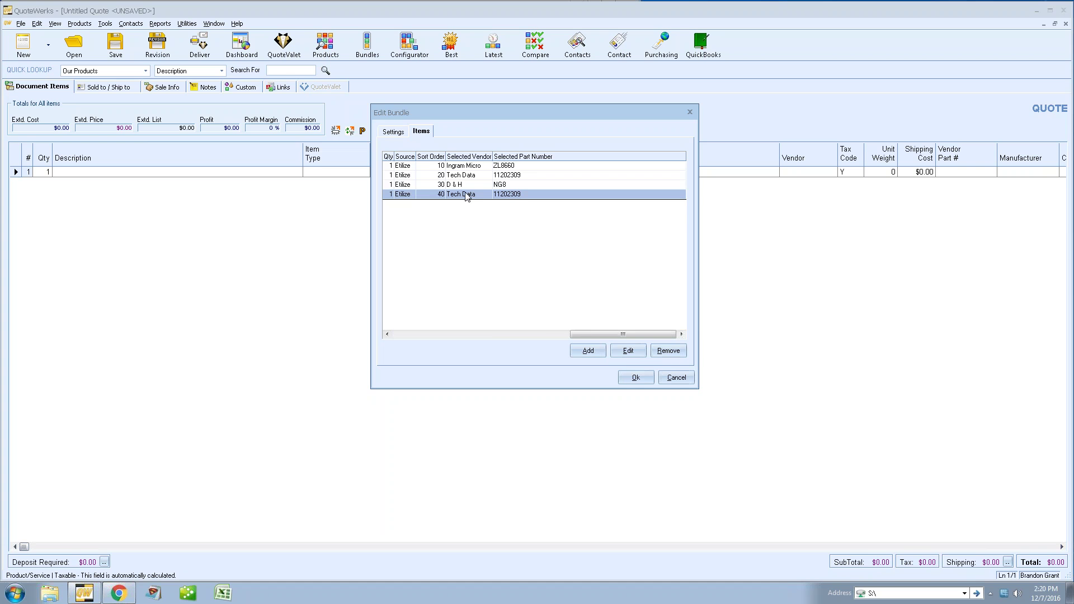
left_click(676, 377)
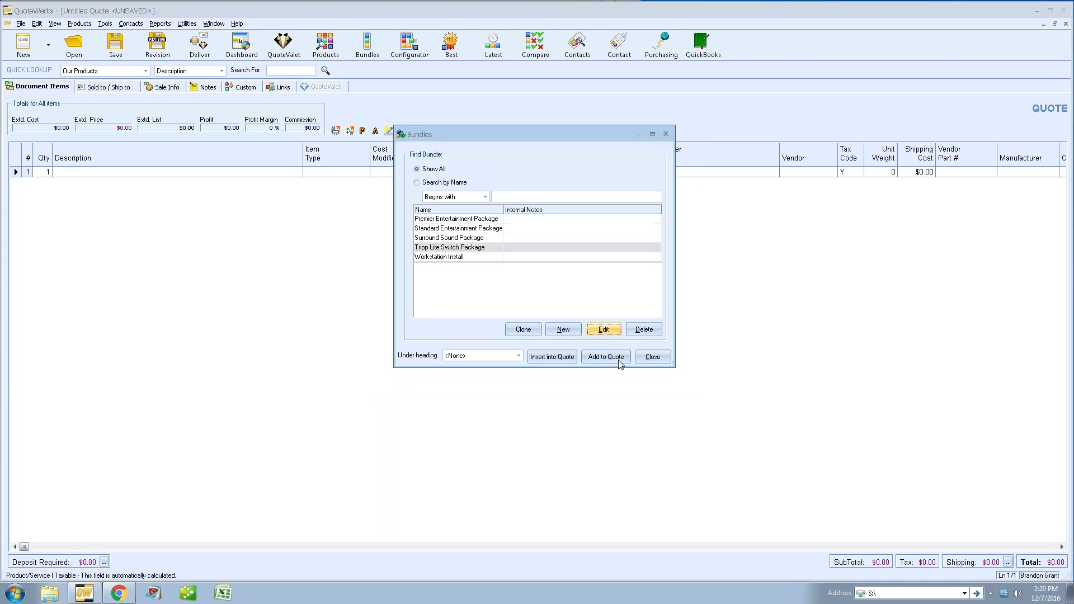
- Close the bundle list and add all products from the Item Database to the quote
left_click(660, 361)
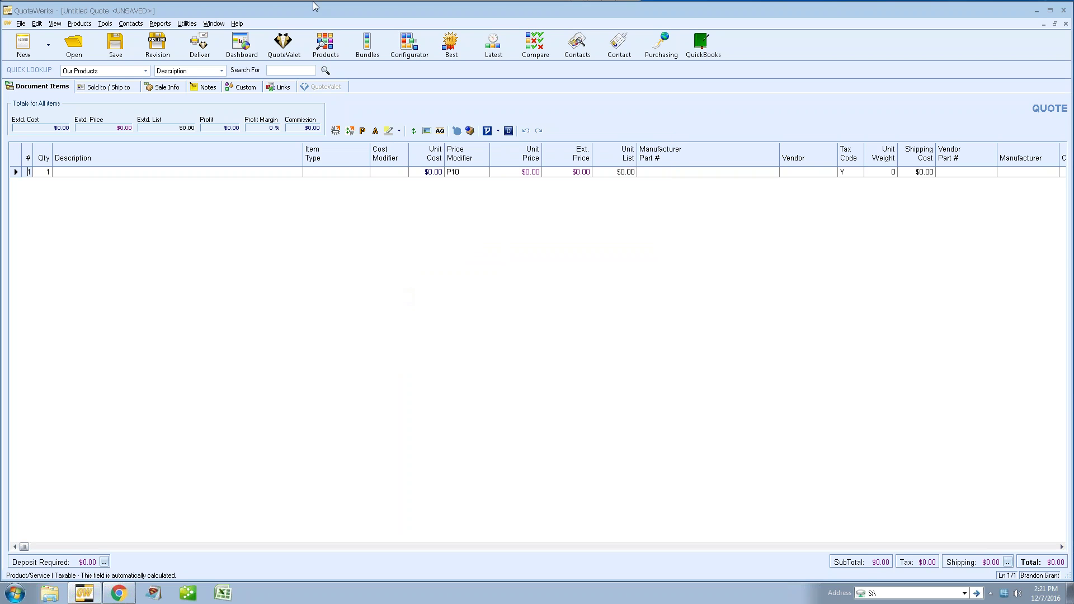
left_click(326, 45)
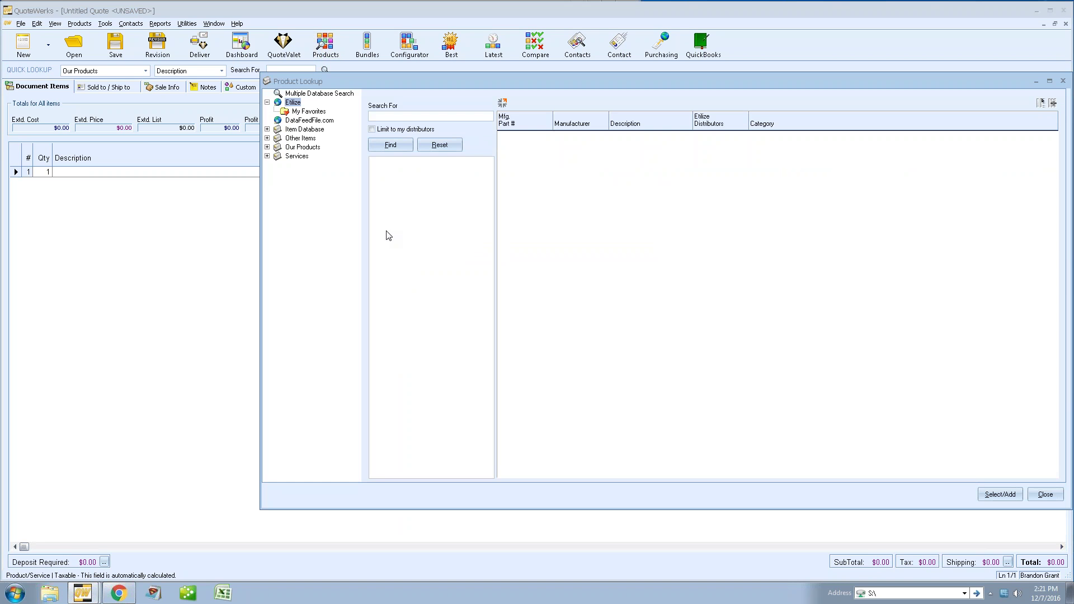
left_click(304, 129)
left_click(1044, 128)
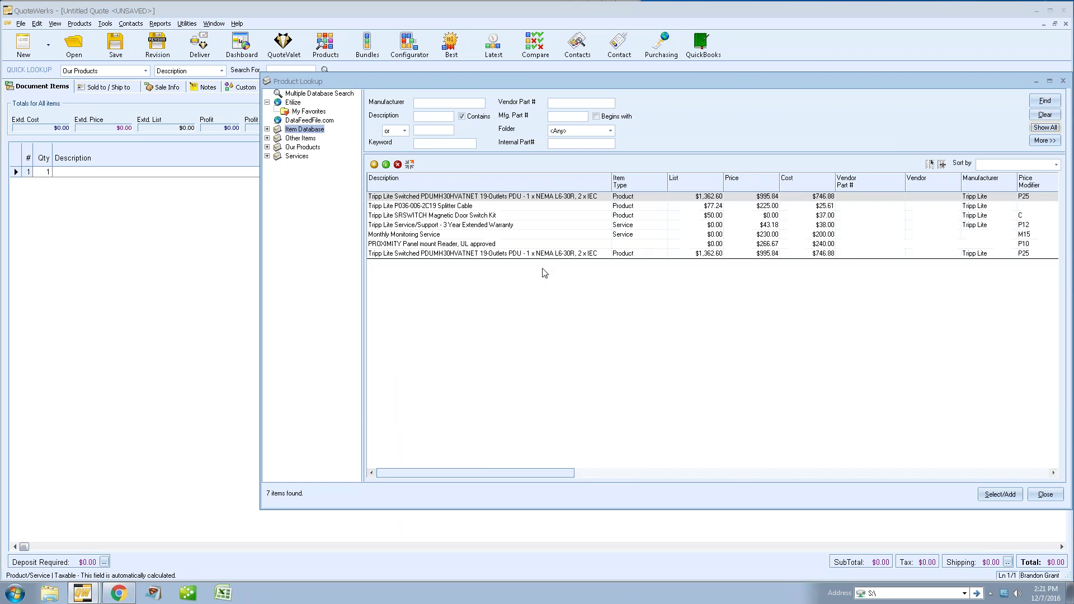
key("ctrl+a")
right_click(524, 254)
left_click(546, 261)
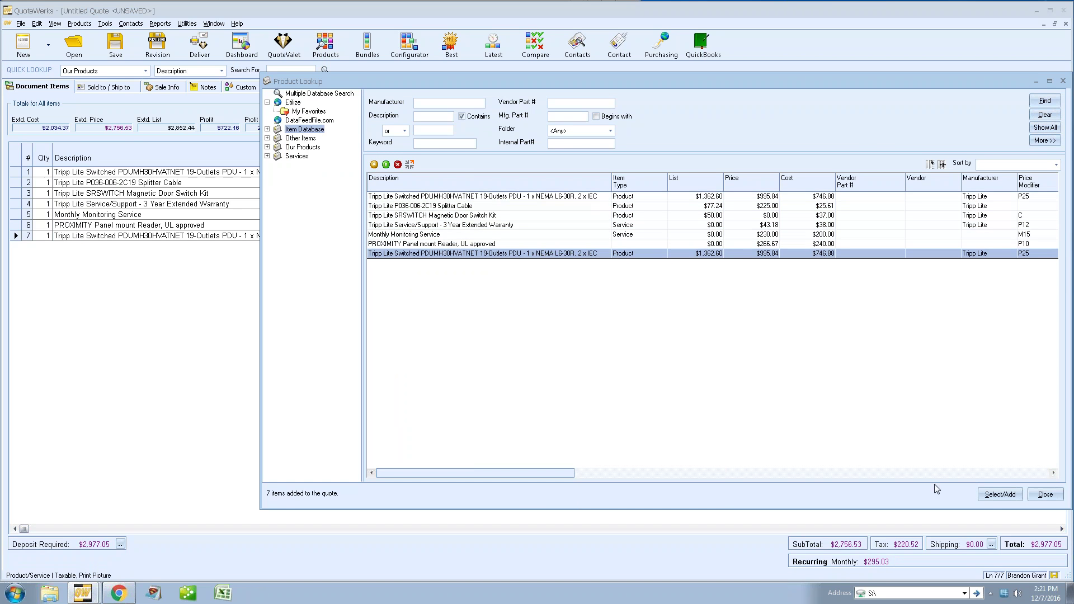
left_click(1045, 495)
- Shorten the description of the quote's first line item to "Tripp Lite Switched"
left_click(24, 174)
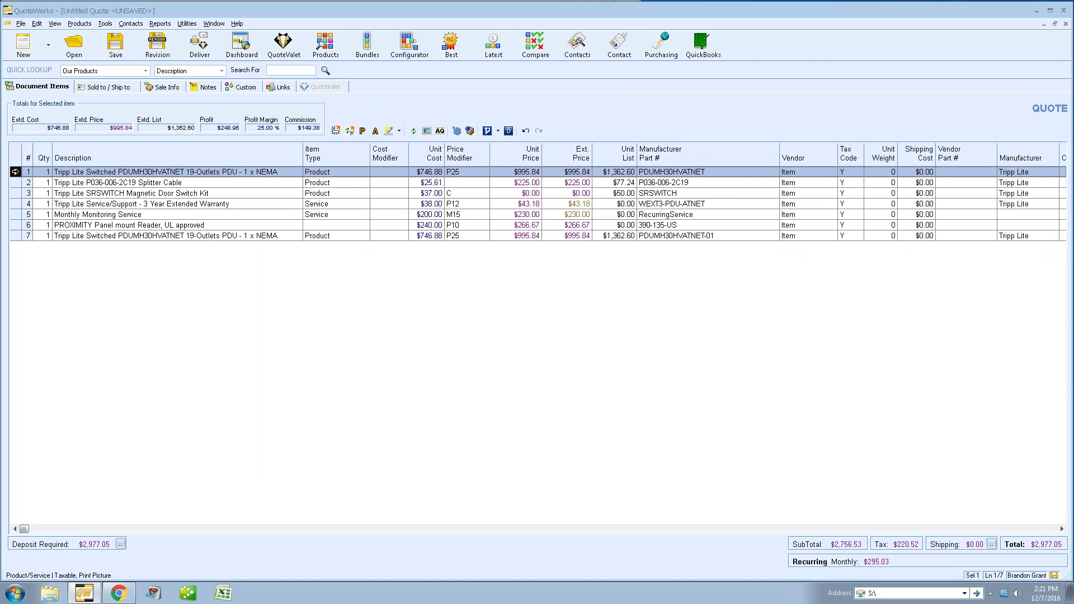
left_click(181, 168)
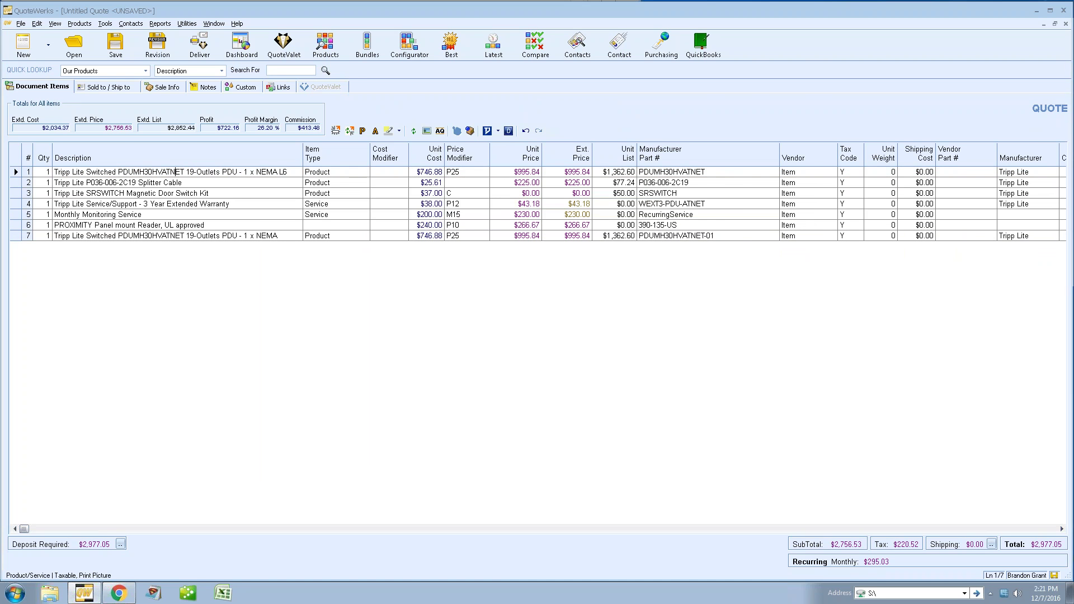
key("shift+F2")
key("shift+End")
left_click_drag(422, 235, 391, 226)
key("BackSpace")
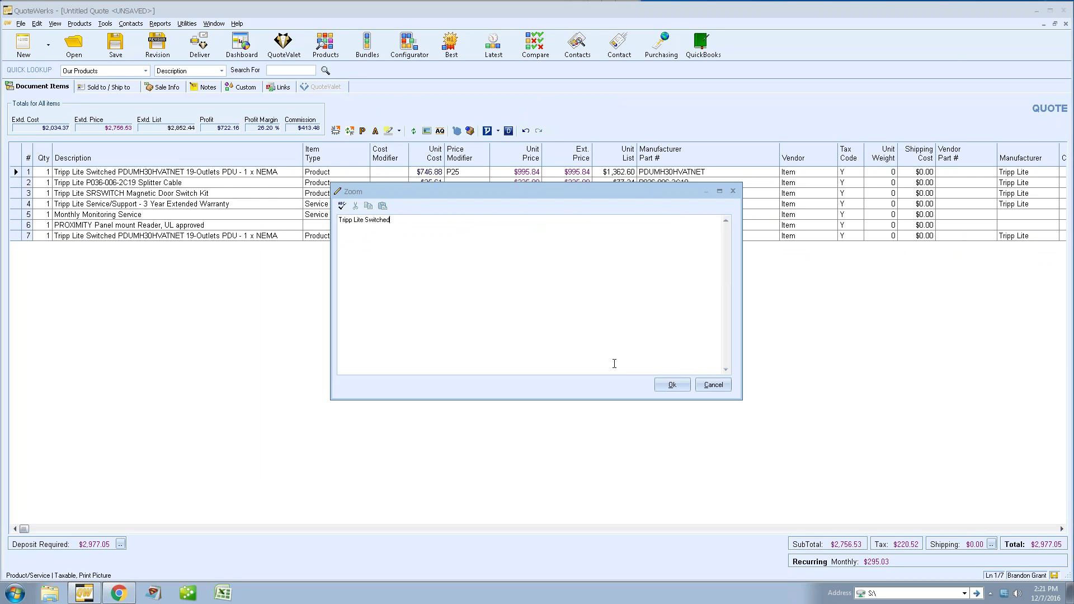
left_click(672, 385)
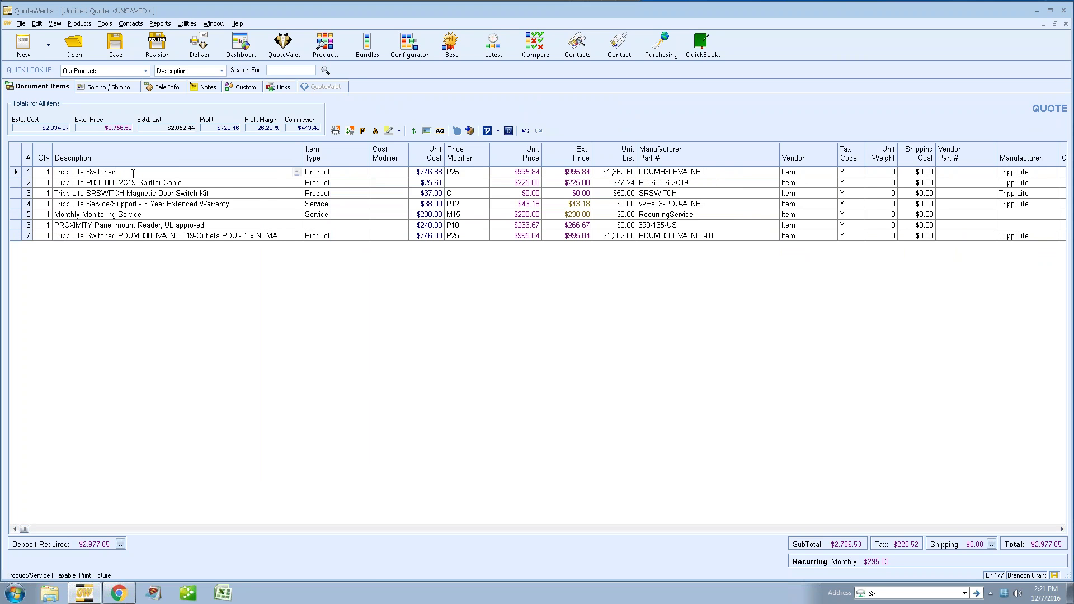
- Update the first line item's description from Etilize, and demonstrate selecting the first three lines together
left_click(14, 171)
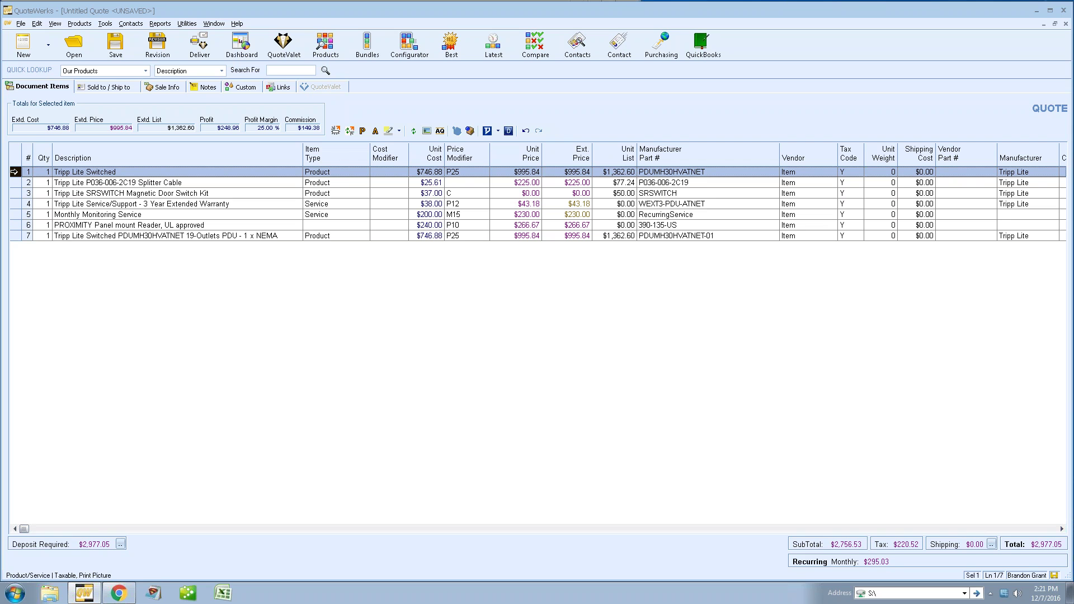
left_click(351, 134)
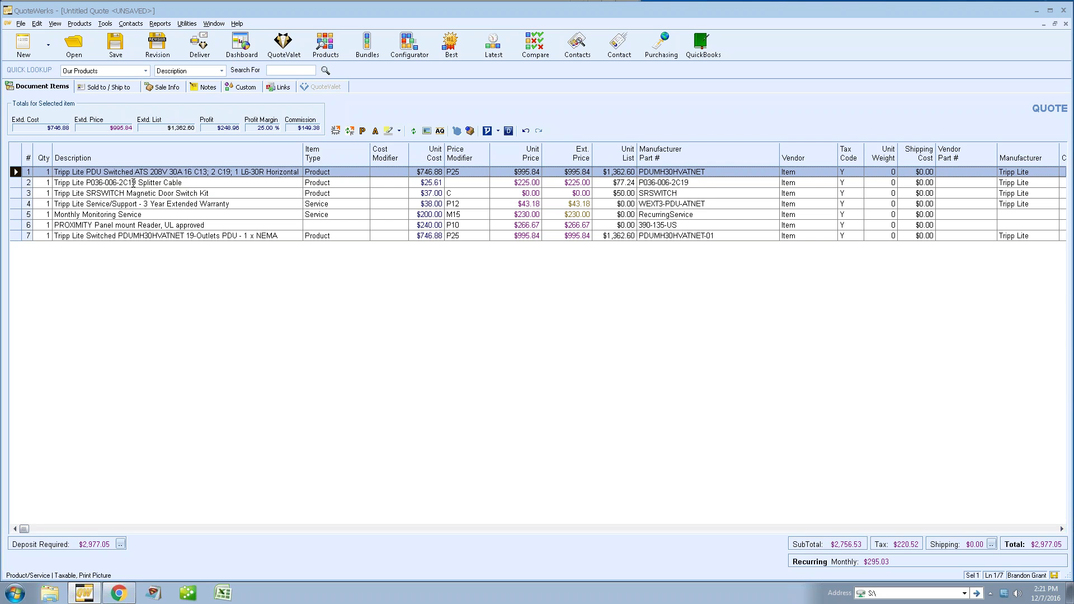
left_click(16, 182, "shift")
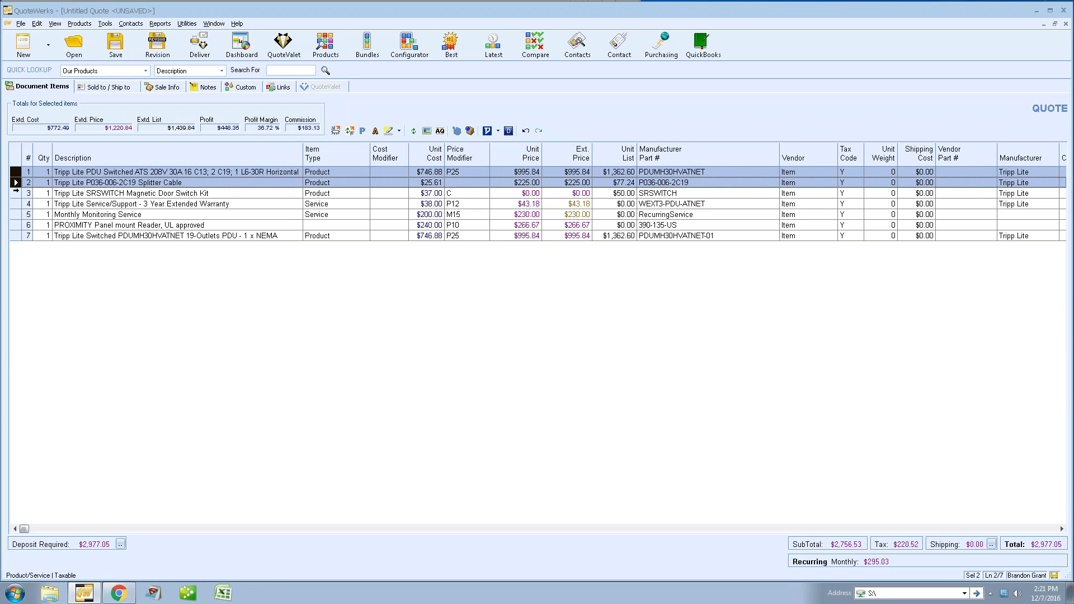
left_click(17, 193, "shift")
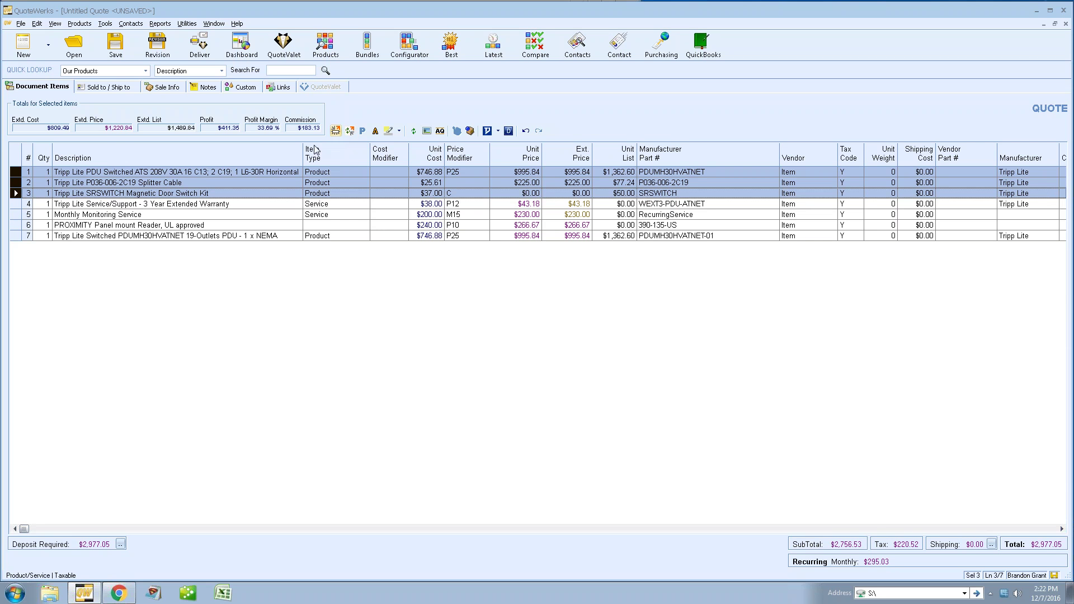
left_click(91, 172)
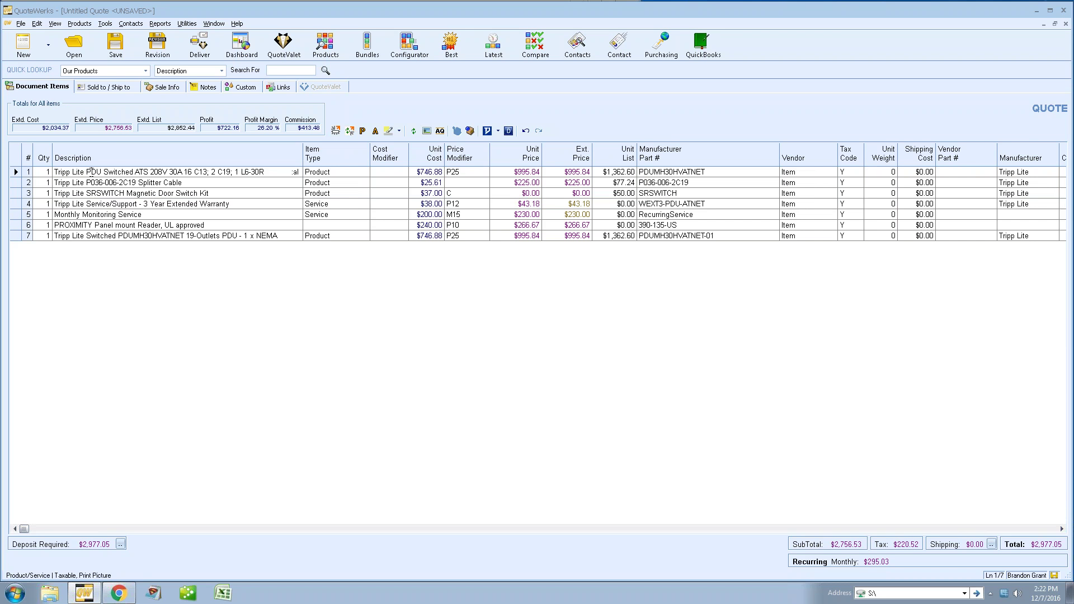
- Start a new quote and copy the product rows A14:Q17 from the Tech Data quotation in Excel
left_click(23, 44)
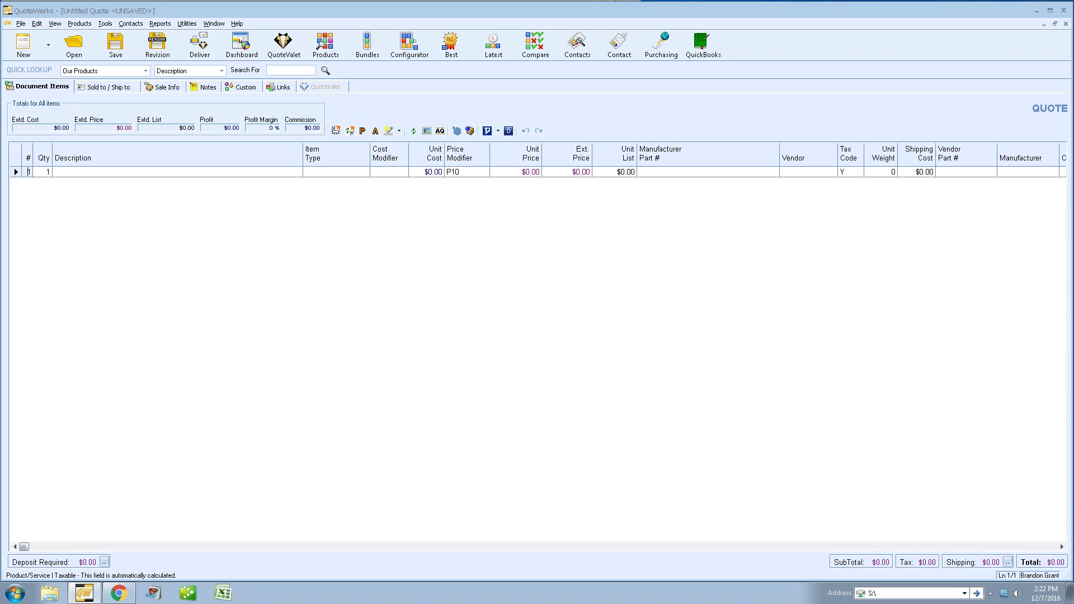
left_click(227, 594)
left_click_drag(136, 335, 625, 356)
key("ctrl+c")
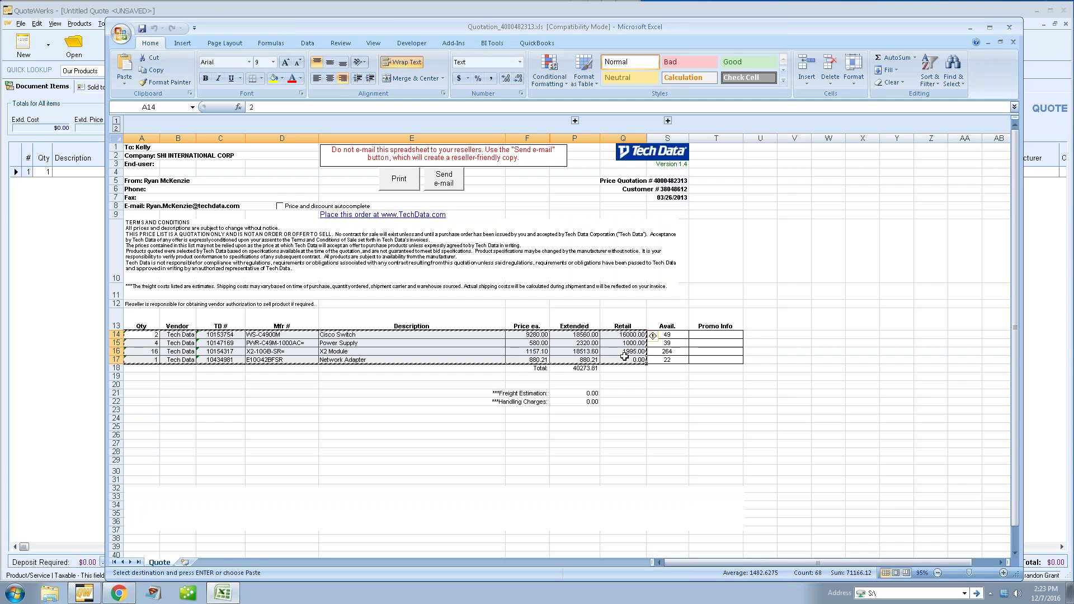
- Switch back to QuoteWerks and start a new Paste Special session using the clipboard data, continuing to the column mapping
left_click(98, 280)
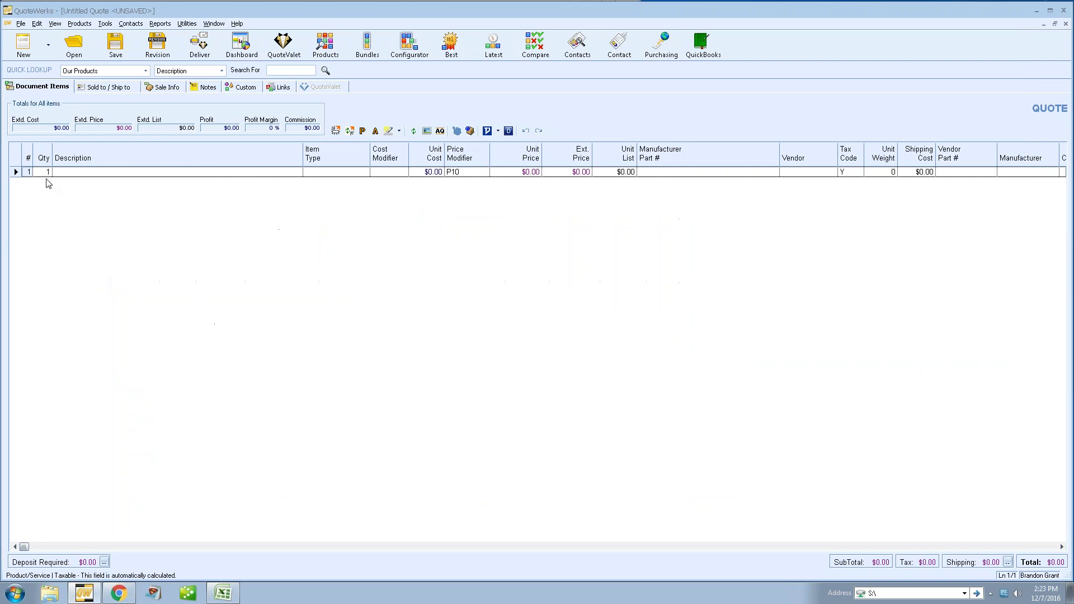
left_click(37, 23)
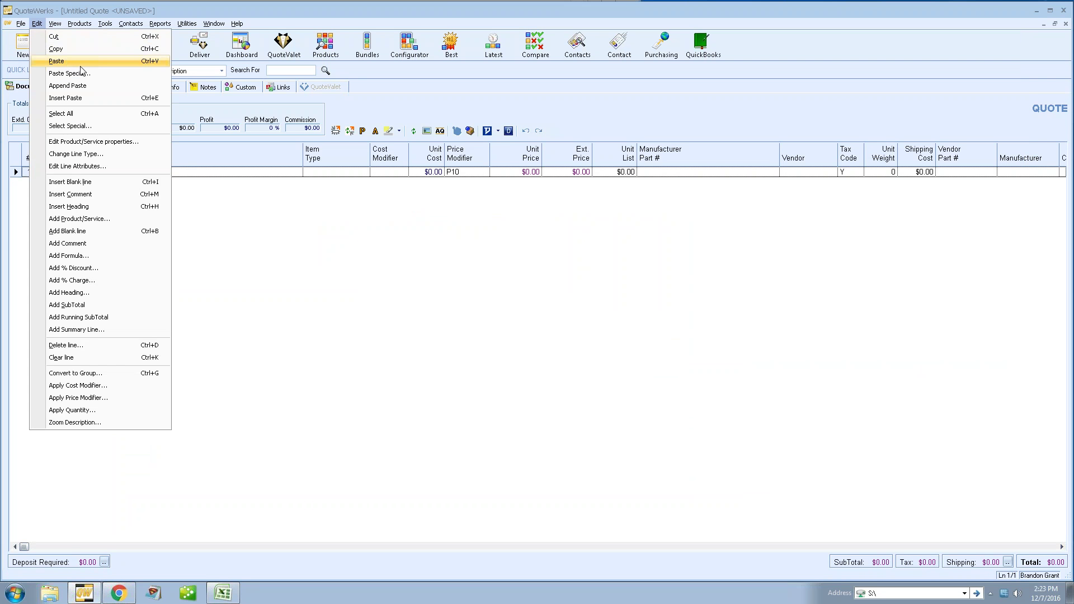
left_click(96, 73)
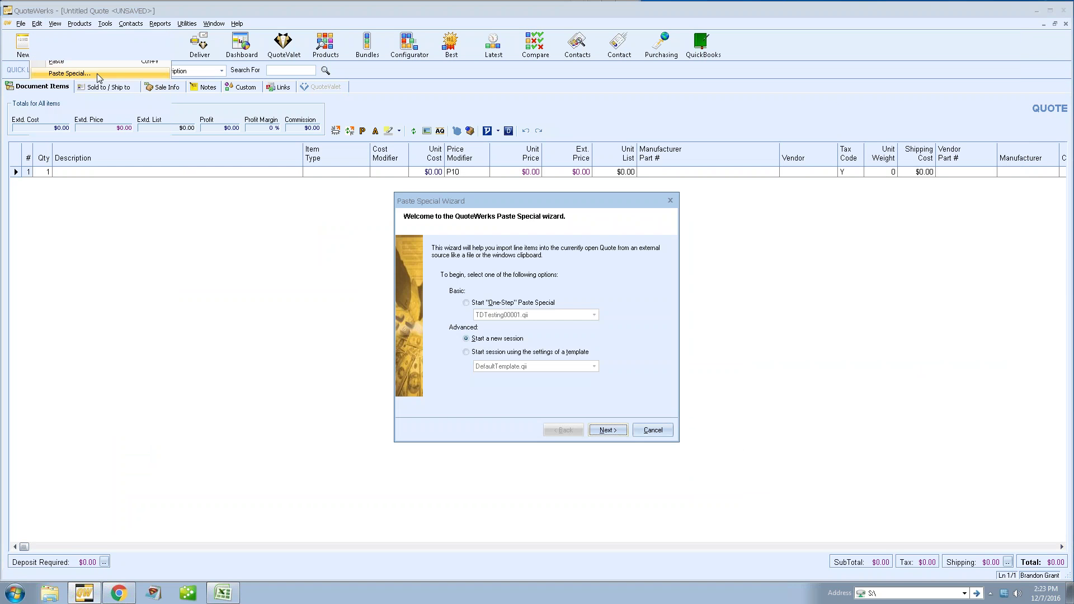
left_click(498, 339)
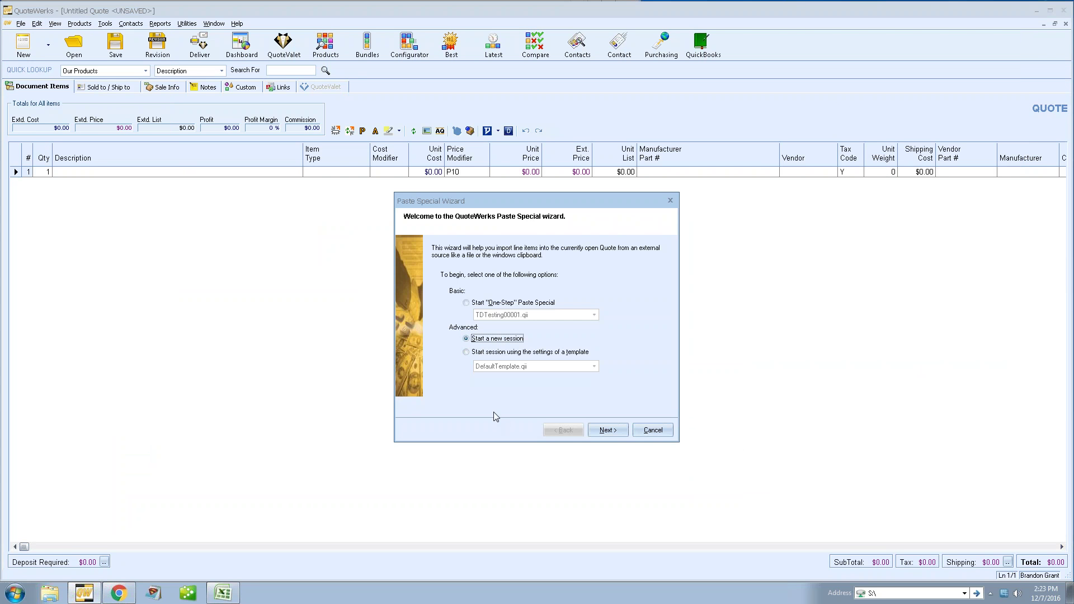
left_click(609, 430)
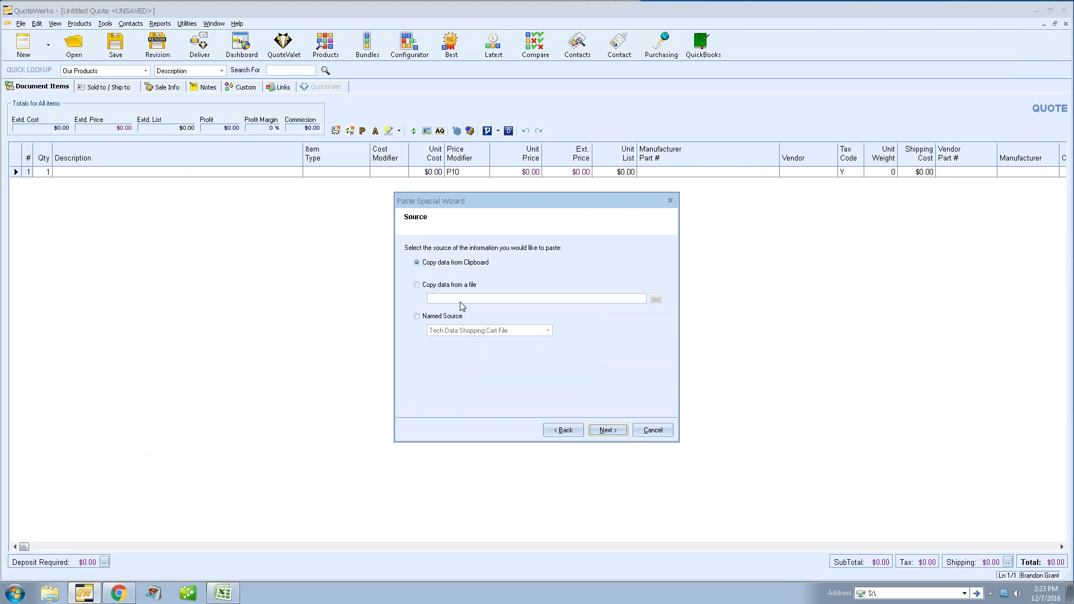
left_click(601, 428)
left_click(608, 429)
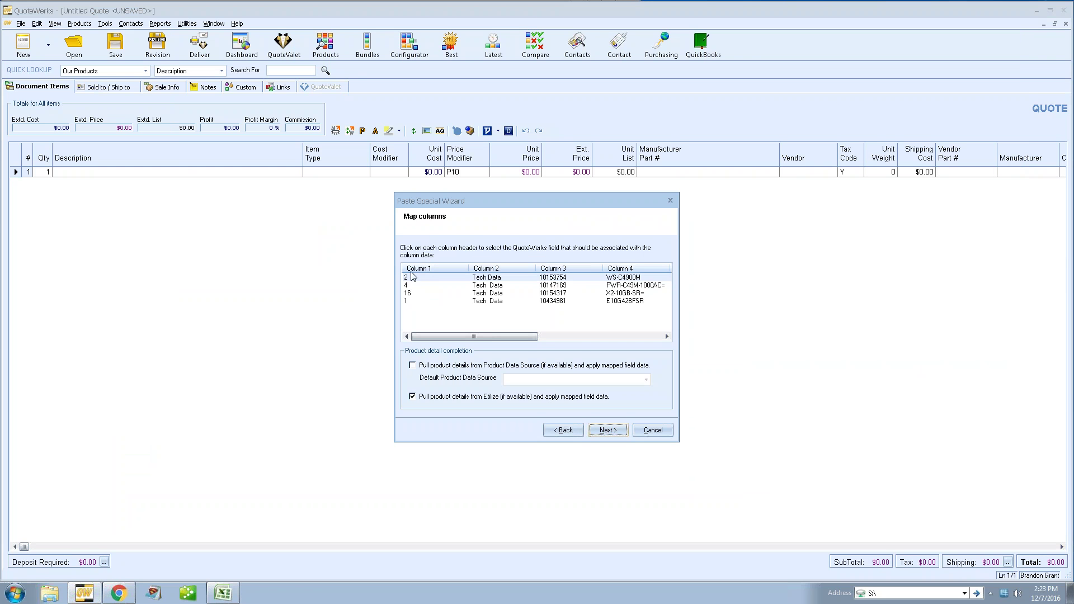
- Map column 1 of the pasted data to Quantity and column 2 to Vendor
left_click(416, 269)
key("q")
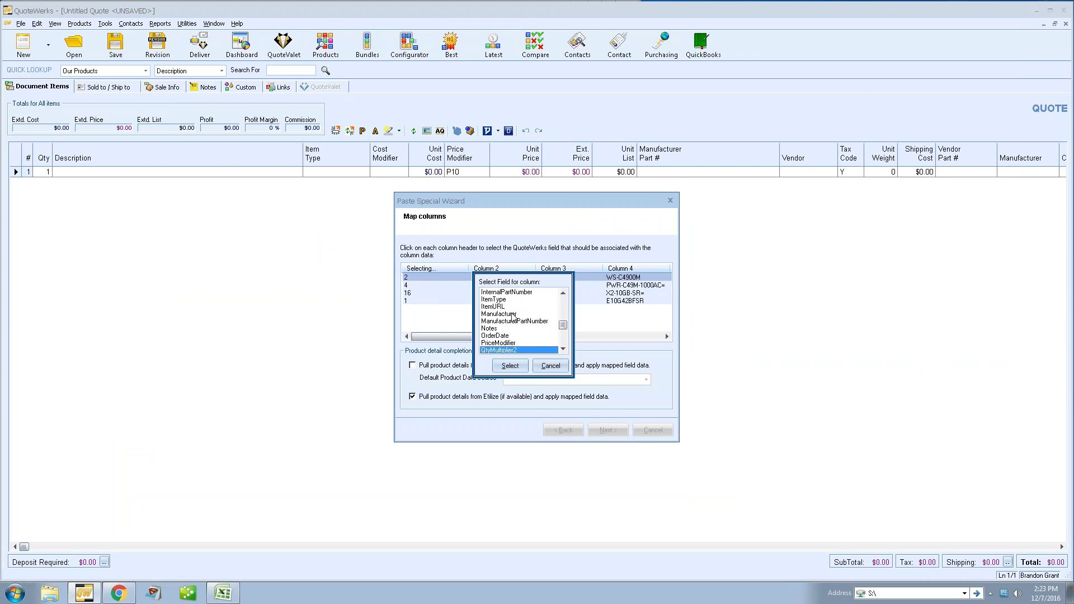
left_click(562, 349)
left_click(564, 351)
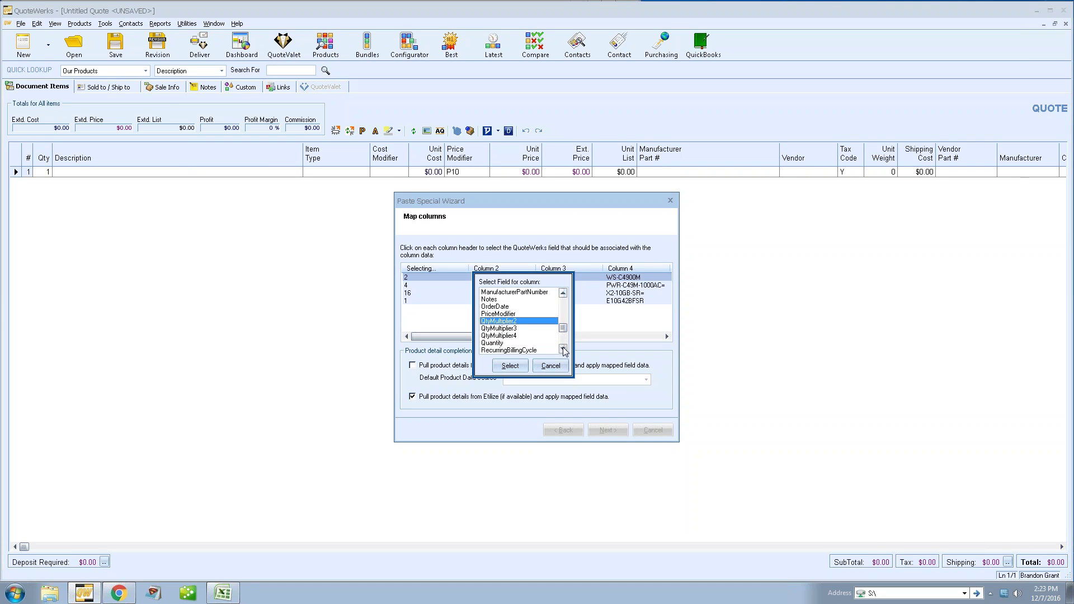
left_click(500, 347)
key("Return")
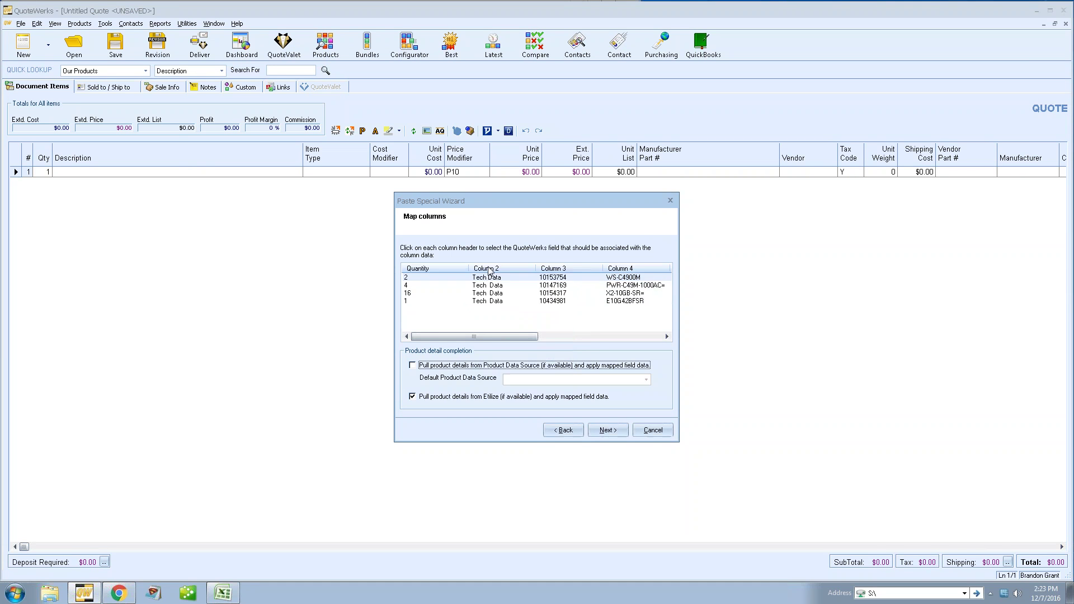
left_click(490, 269)
key("v")
left_click(521, 363)
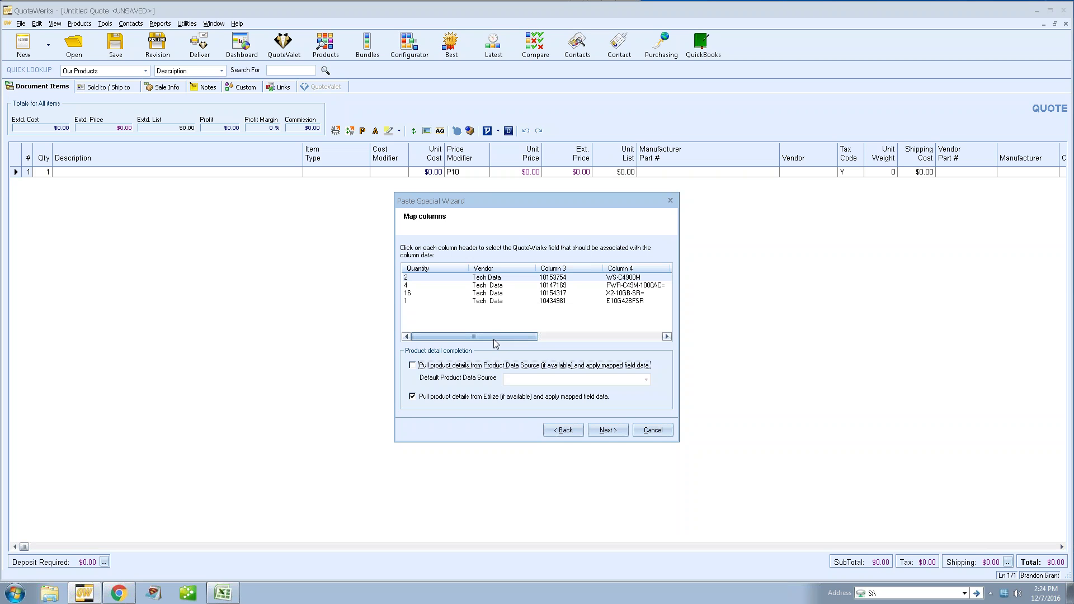
- Map column 3 to VendorPartNumber and column 4 to ManufacturerPartNumber
left_click(566, 270)
left_click(512, 315)
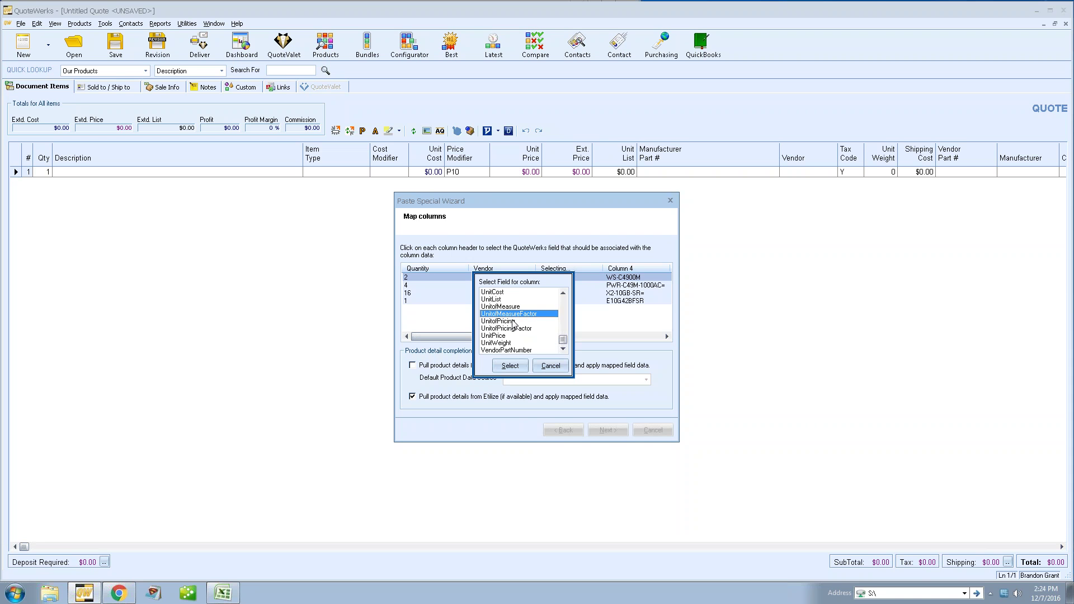
left_click(506, 349)
left_click(509, 365)
left_click(623, 271)
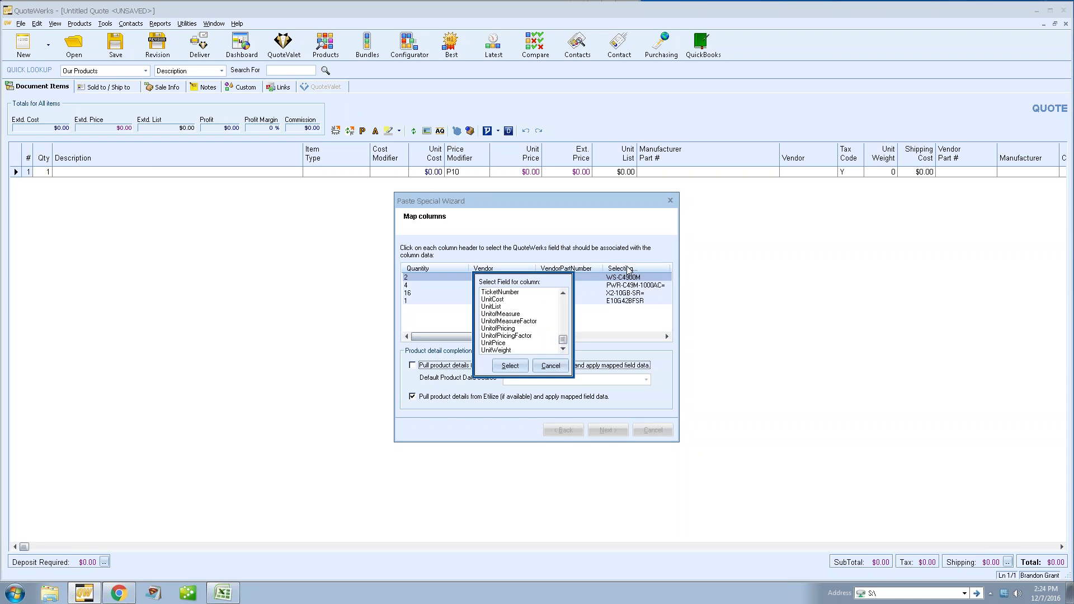
left_click(503, 315)
key("m")
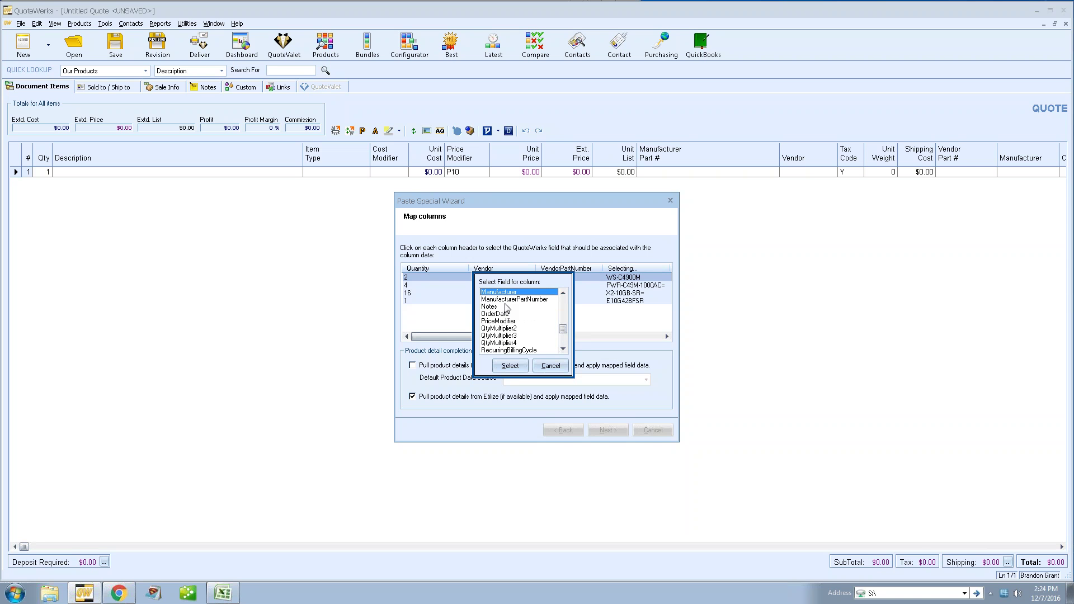
left_click(511, 299)
left_click(510, 366)
- Map the column with the product names, column 5, to Description
left_click(667, 337)
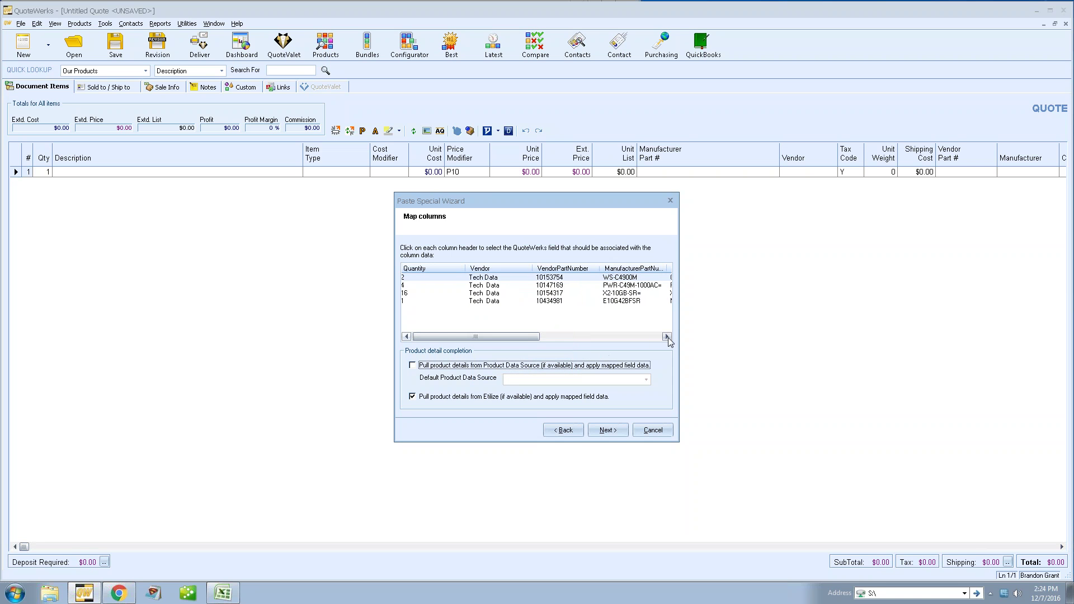
left_click(666, 336)
left_click_drag(536, 340, 615, 339)
left_click(515, 268)
scroll(510, 313, "up", 4)
left_click(512, 315)
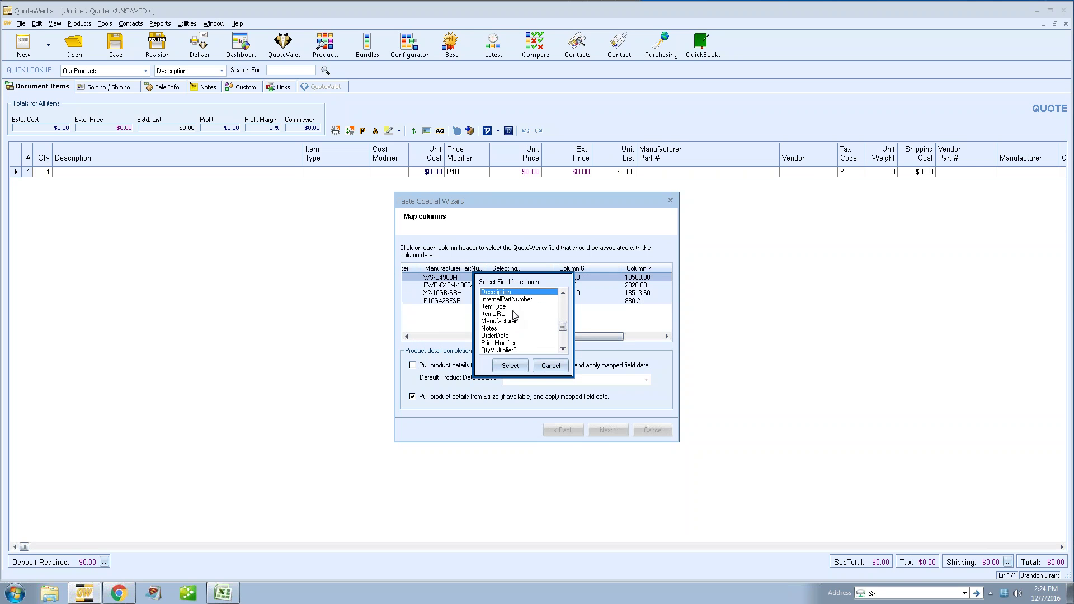
left_click(510, 366)
- Map column 6 to UnitCost and column 8 to UnitList, leaving column 7 unmapped
left_click(588, 268)
scroll(485, 324, "down", 3)
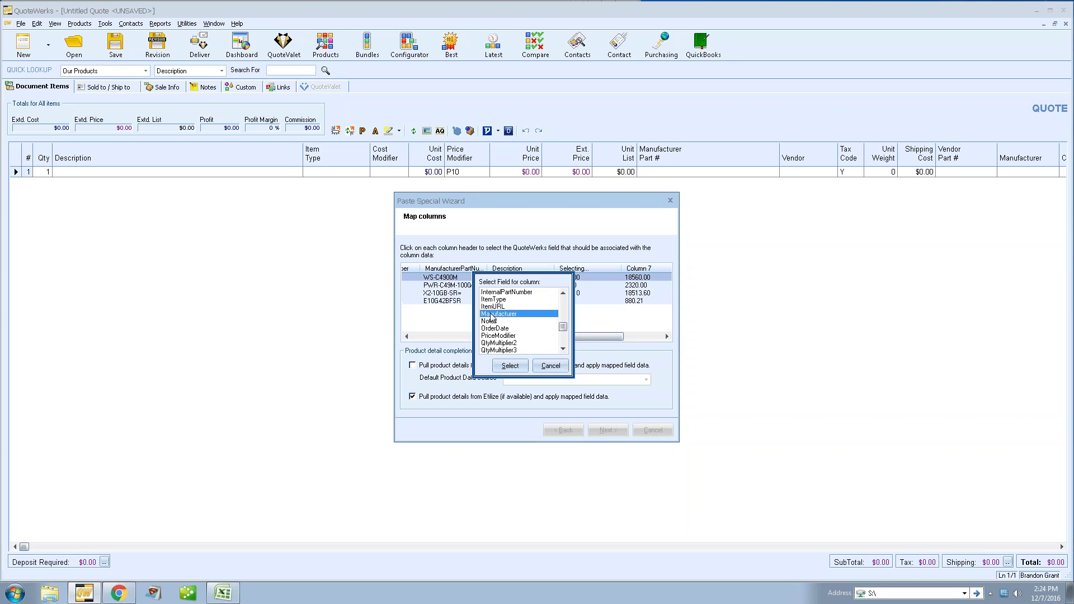
left_click(521, 344)
left_click(510, 365)
left_click_drag(542, 337, 580, 336)
left_click(628, 269)
left_click(516, 315)
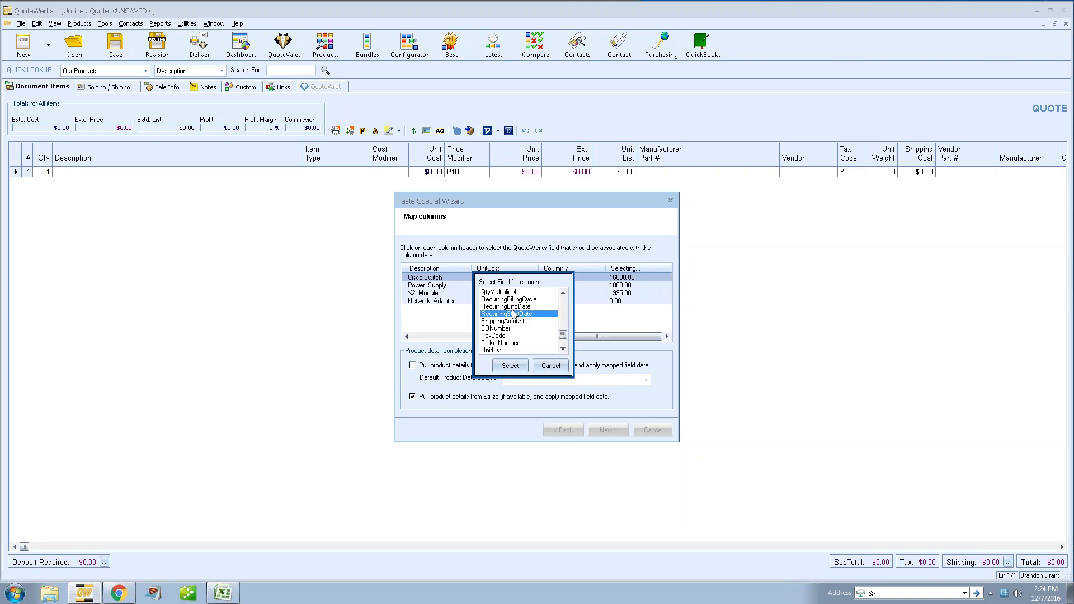
left_click(506, 351)
left_click(510, 366)
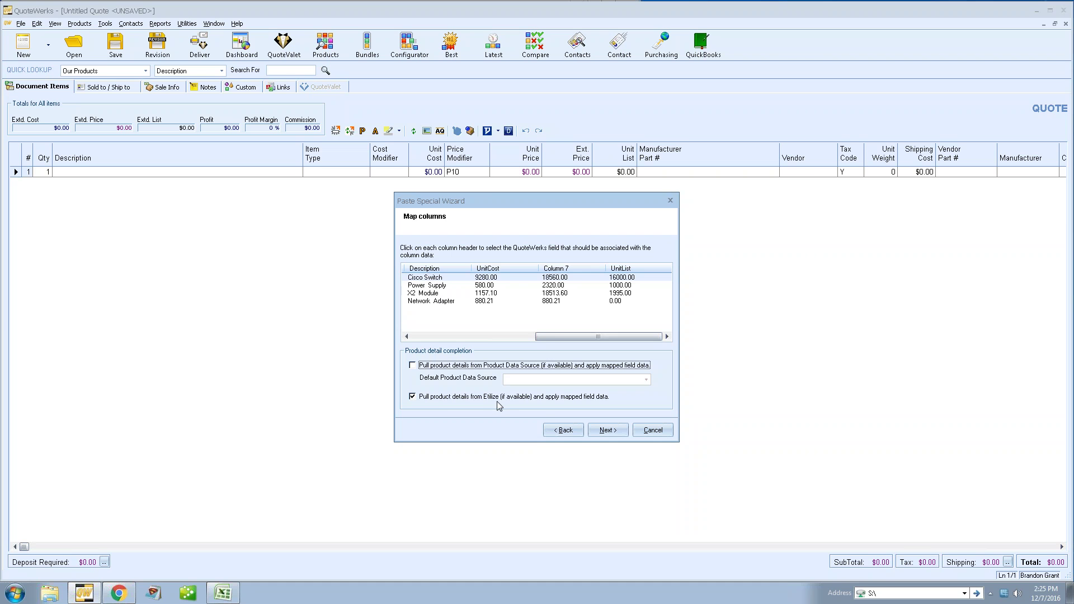
- Import the mapped items by appending them at the end of the quote, with product details pulled from Etilize
left_click(598, 436)
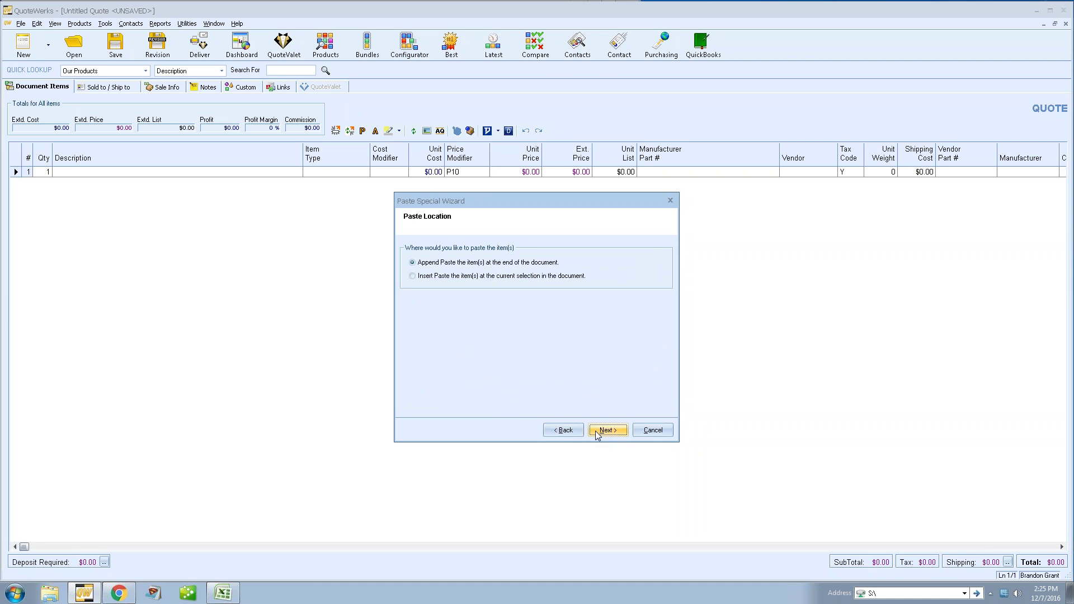
left_click(598, 435)
left_click(598, 435)
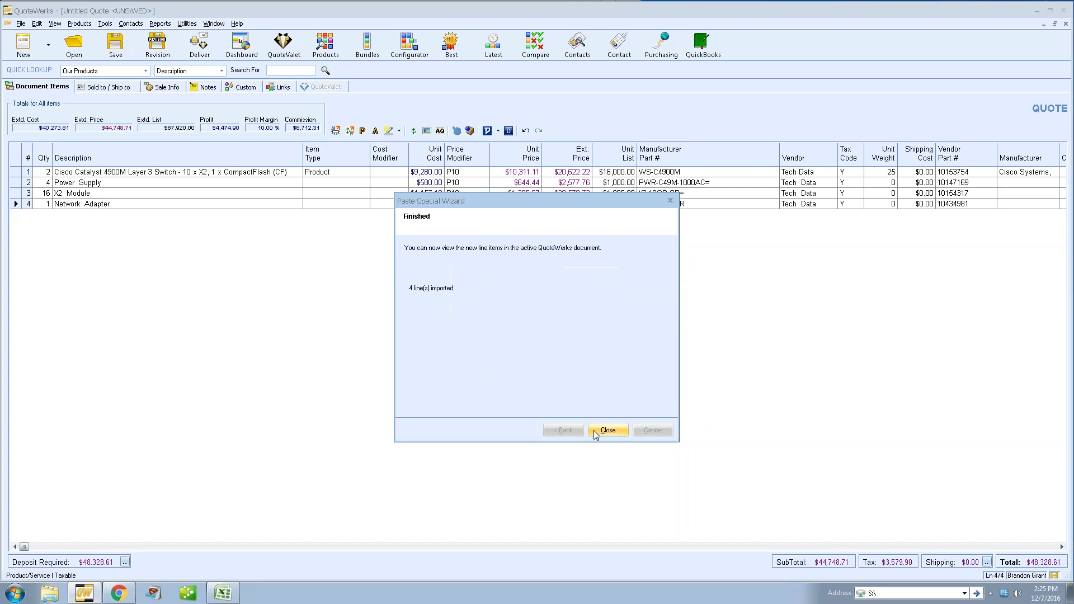
- Make the Network Adapter line a monthly recurring item and include its first payment in the document total
left_click(608, 431)
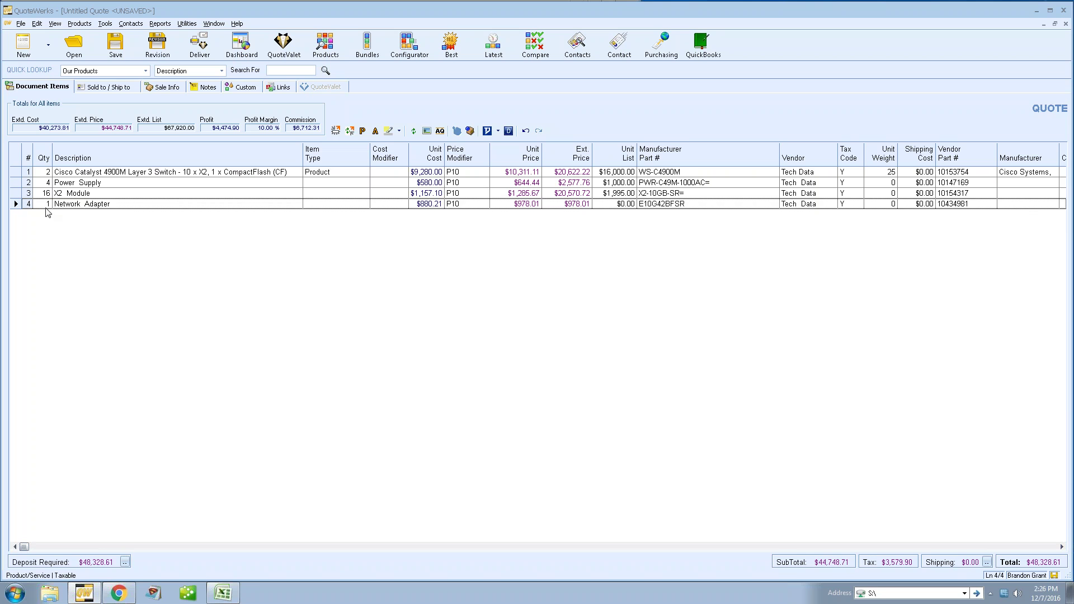
left_click(17, 205)
right_click(16, 204)
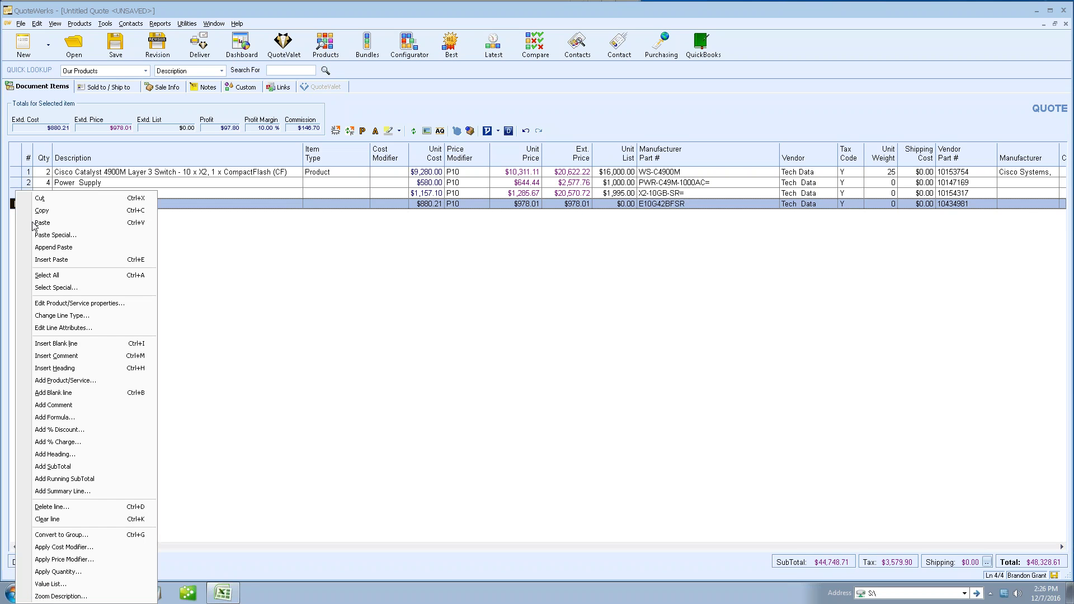
left_click(63, 327)
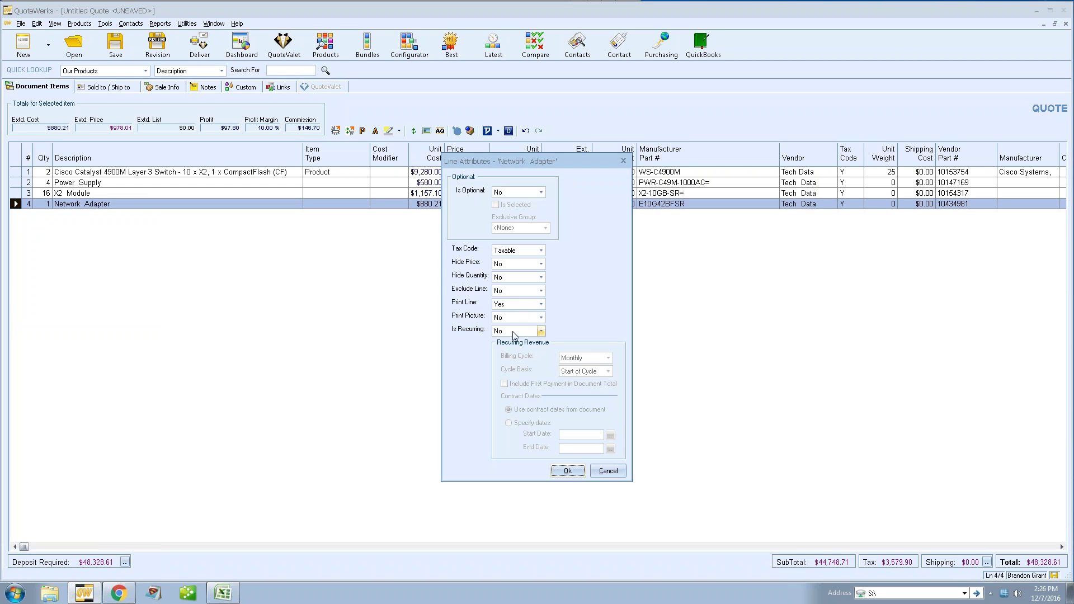
left_click(517, 330)
left_click(510, 353)
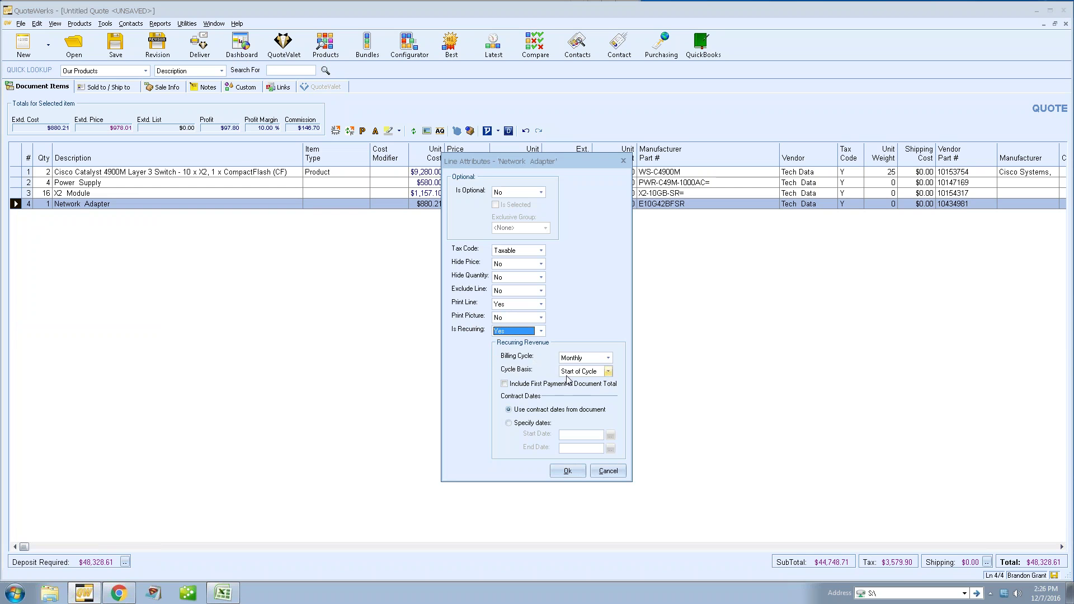
left_click(505, 384)
left_click(568, 471)
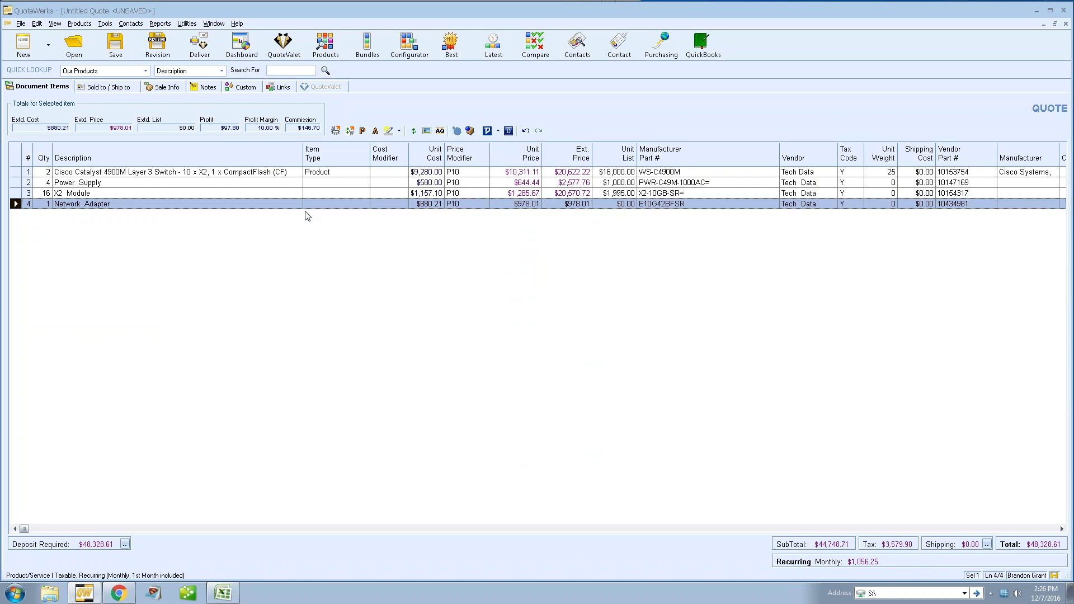
left_click(266, 193)
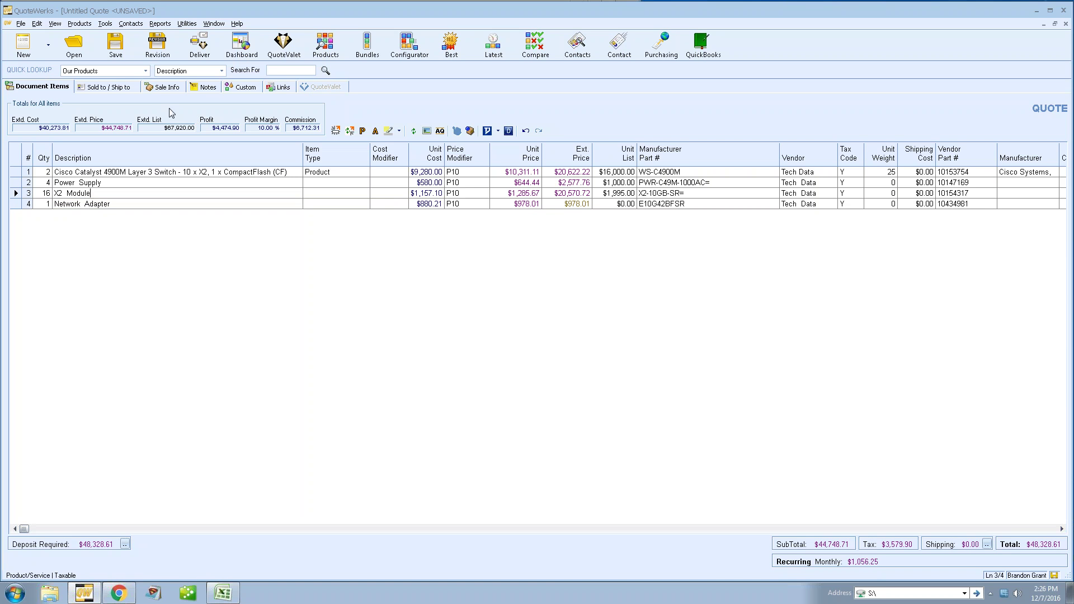
- Calculate lease payments for the quote using the $1 Lease purchase option with monthly recurring revenue added to the lease payment
left_click(163, 89)
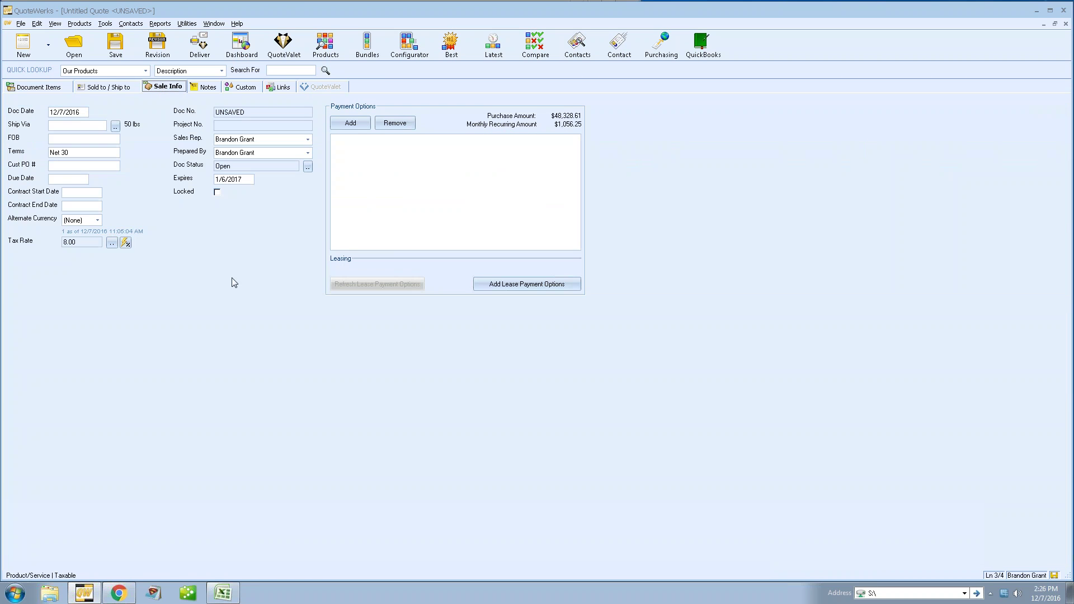
left_click(568, 286)
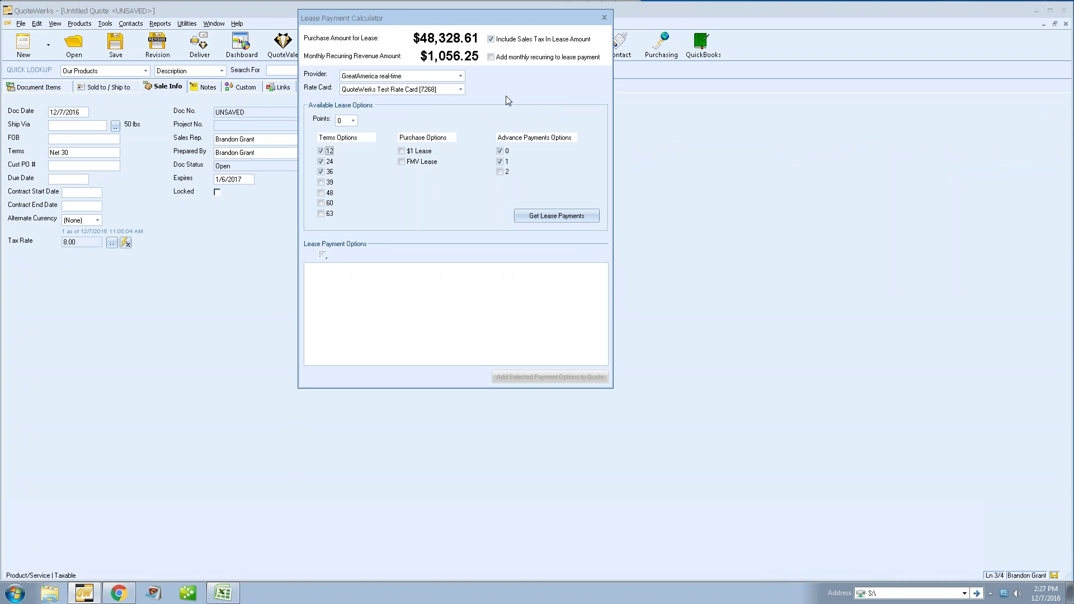
left_click(491, 57)
left_click(492, 58)
left_click(492, 57)
left_click(409, 153)
left_click(539, 218)
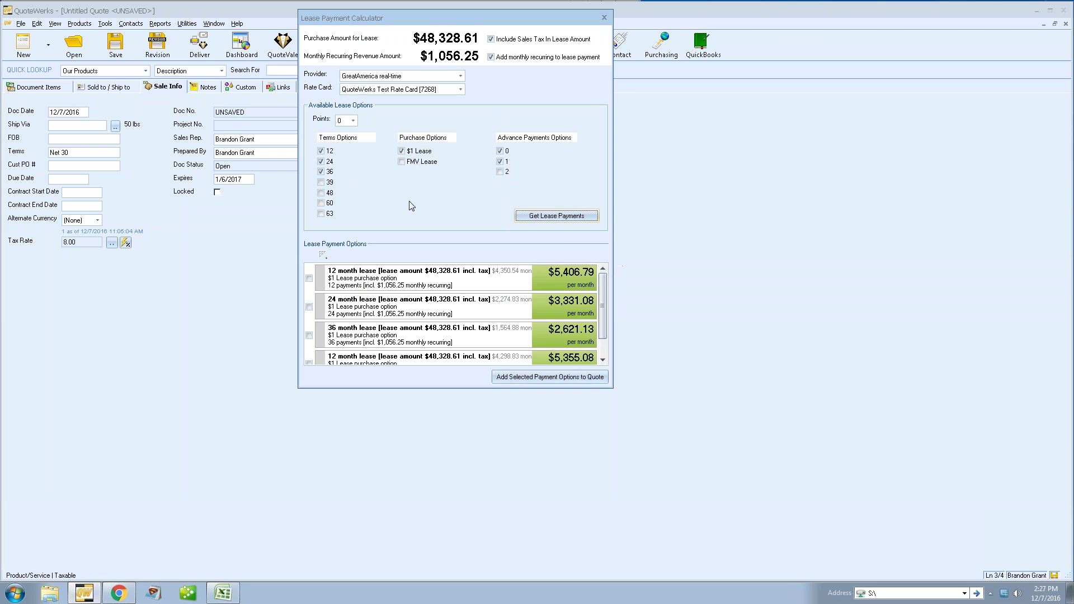
left_click(535, 277)
left_click(552, 307)
mouse_move(603, 292)
left_mouse_down()
mouse_move(604, 323)
mouse_move(609, 282)
left_mouse_up()
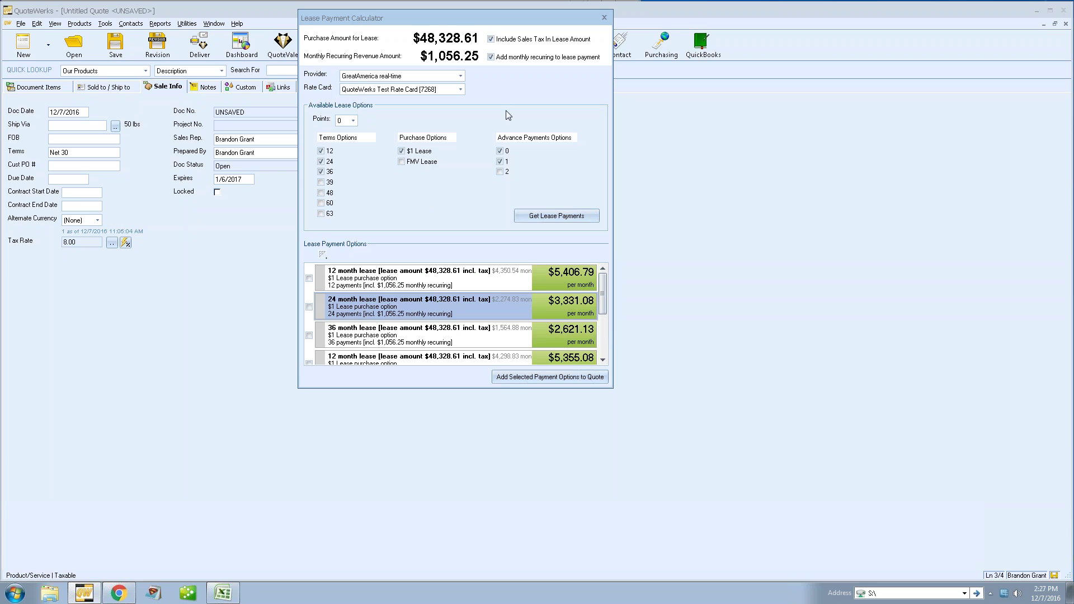
- Recalculate the lease payments without the monthly recurring amount, review the options, and leave the calculator without adding any to the quote
left_click(491, 57)
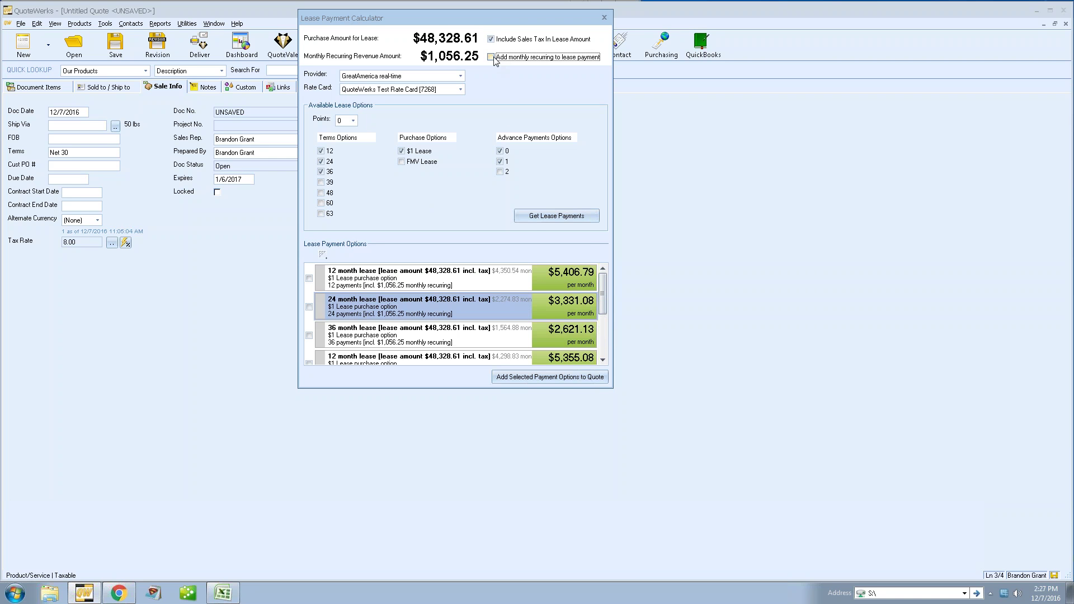
left_click(533, 218)
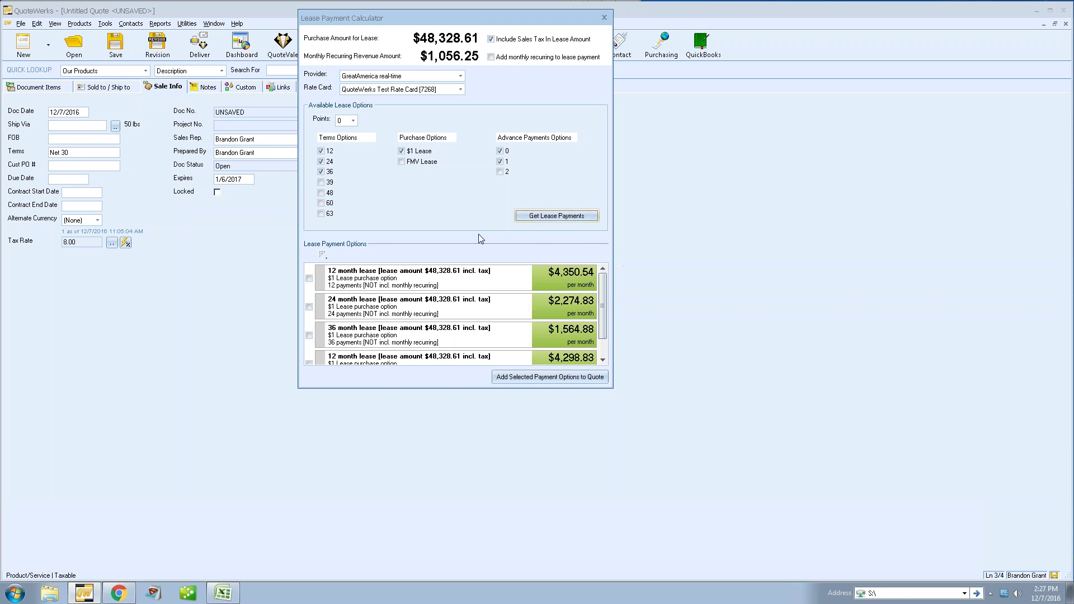
scroll(548, 323, "down", 2)
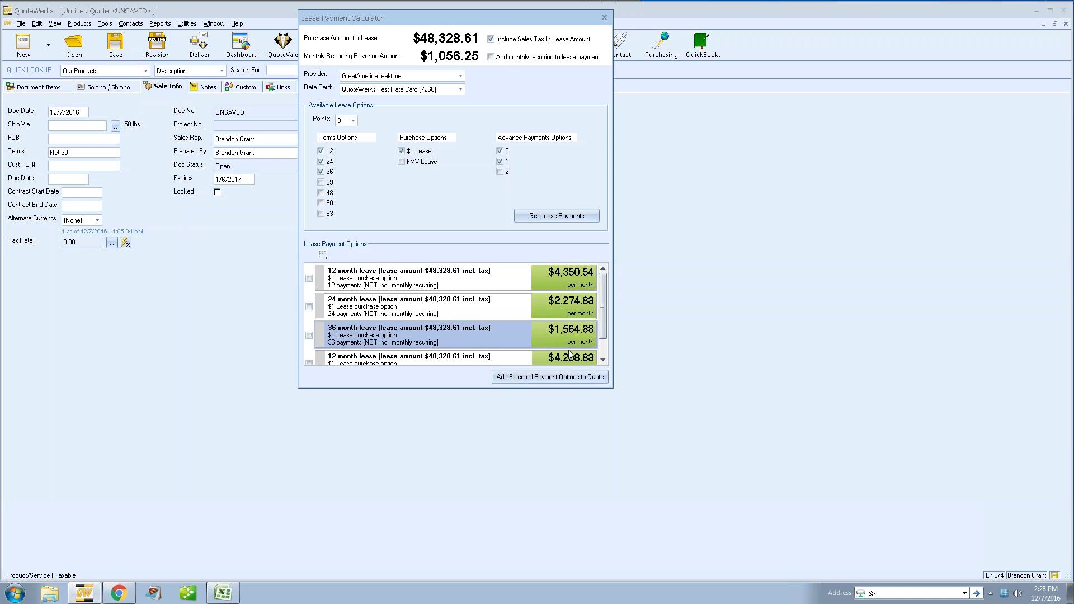
scroll(604, 341, "down", 1)
scroll(605, 341, "up", 3)
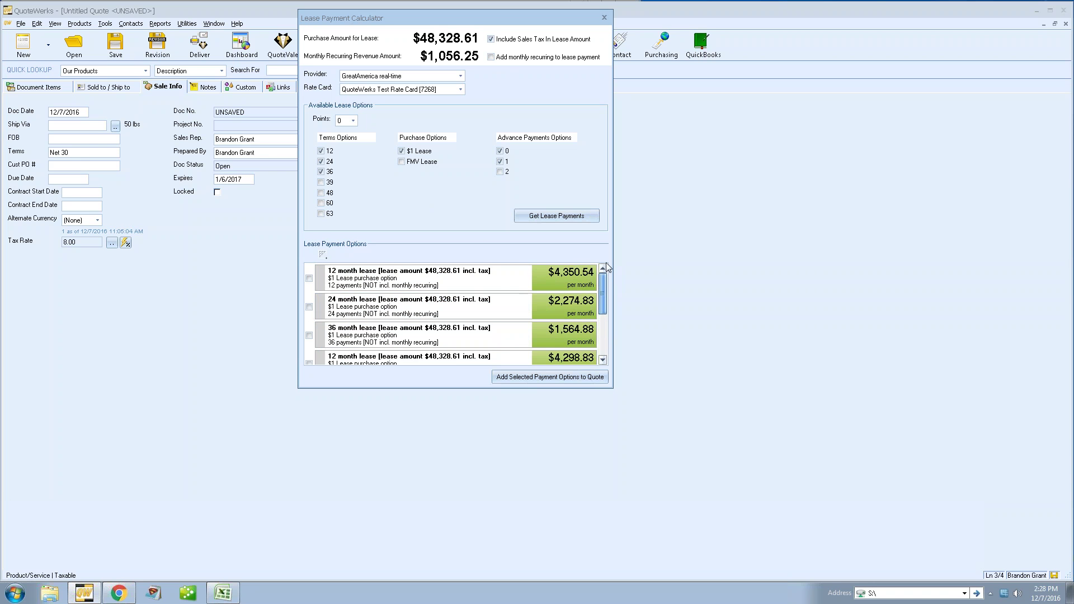
left_click(535, 276)
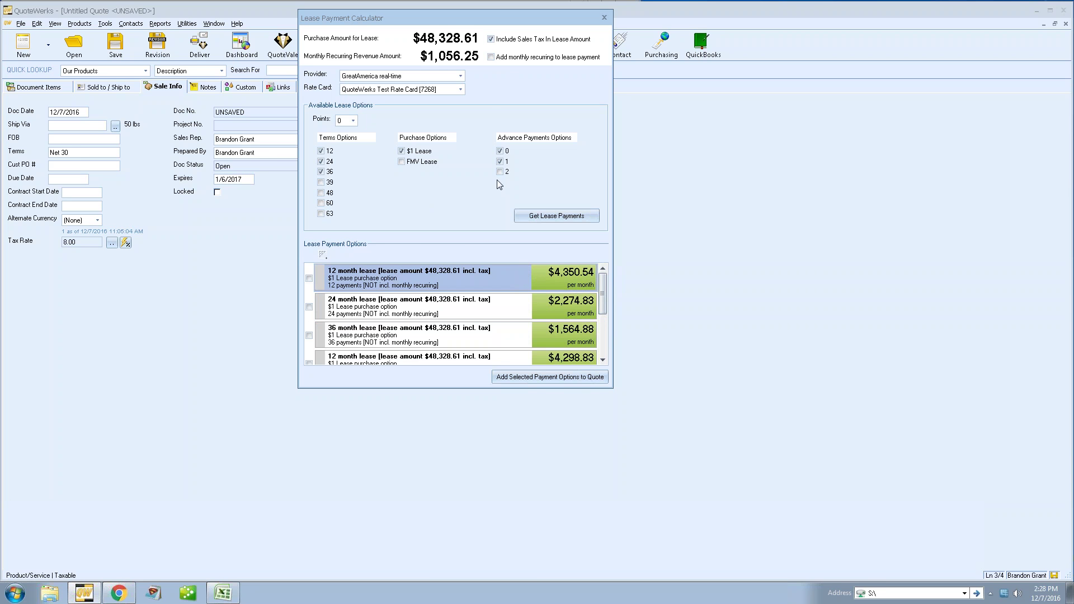
left_click(491, 57)
left_click(491, 57)
left_click(604, 19)
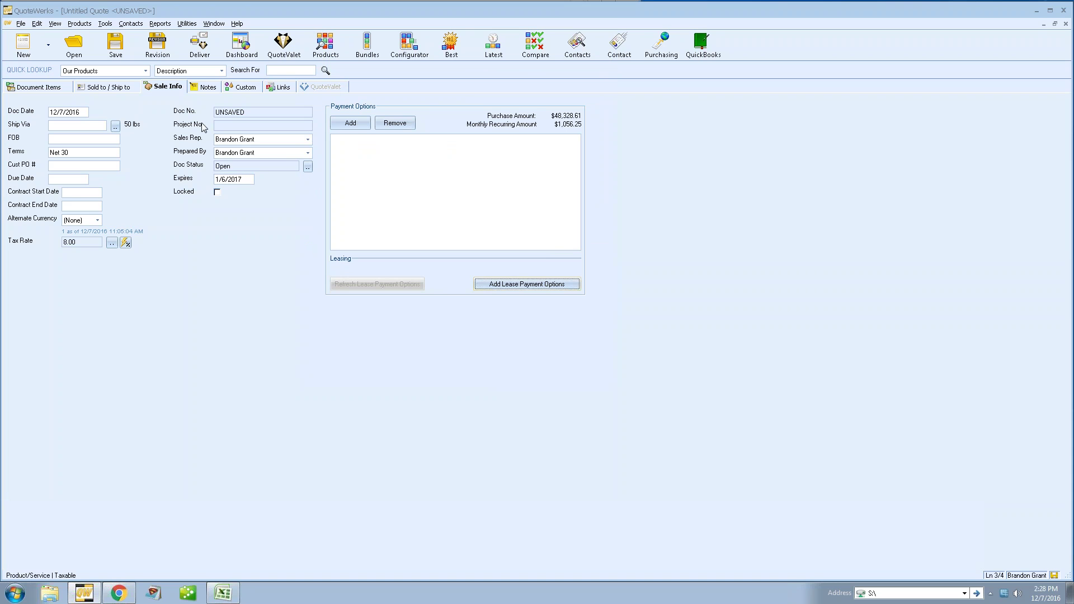
- Add Terms and Credit Card as payment options for the quote
left_click(351, 123)
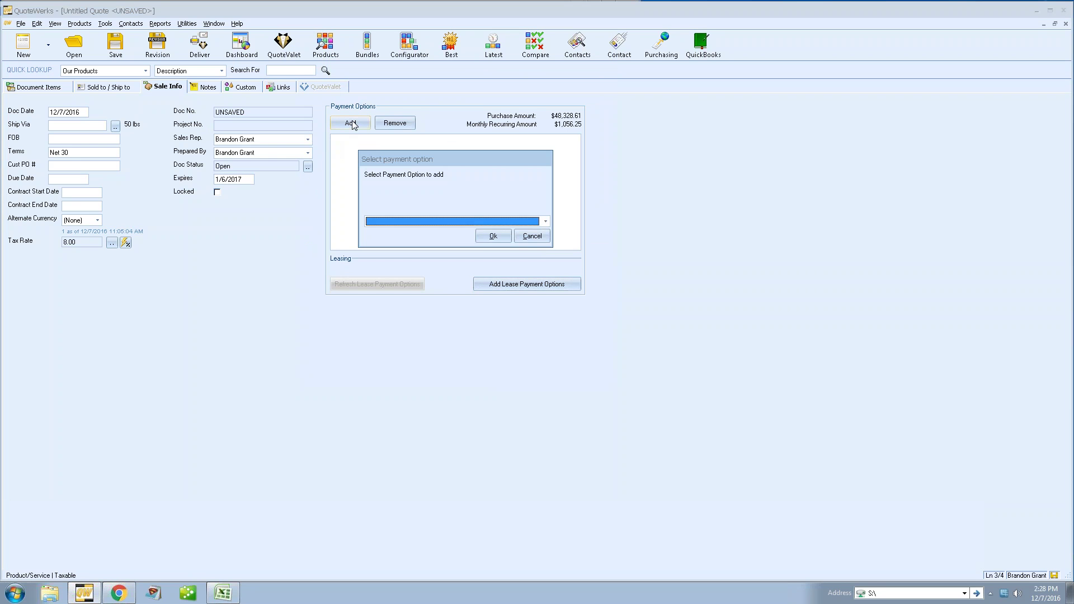
left_click(423, 222)
left_click(417, 234)
left_click(493, 235)
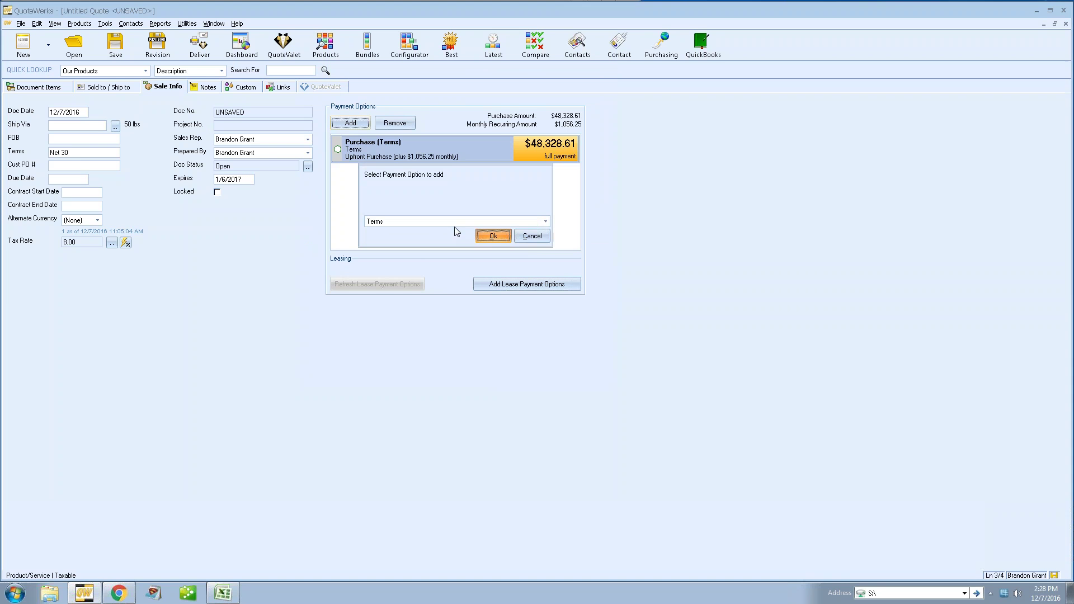
left_click(350, 123)
left_click(400, 220)
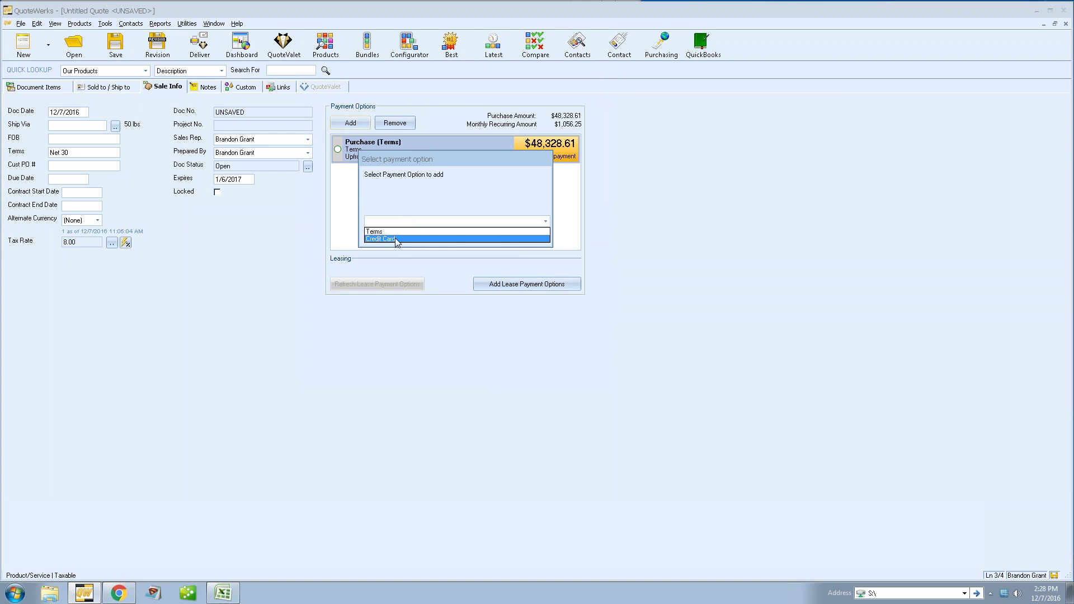
left_click(400, 240)
left_click(494, 236)
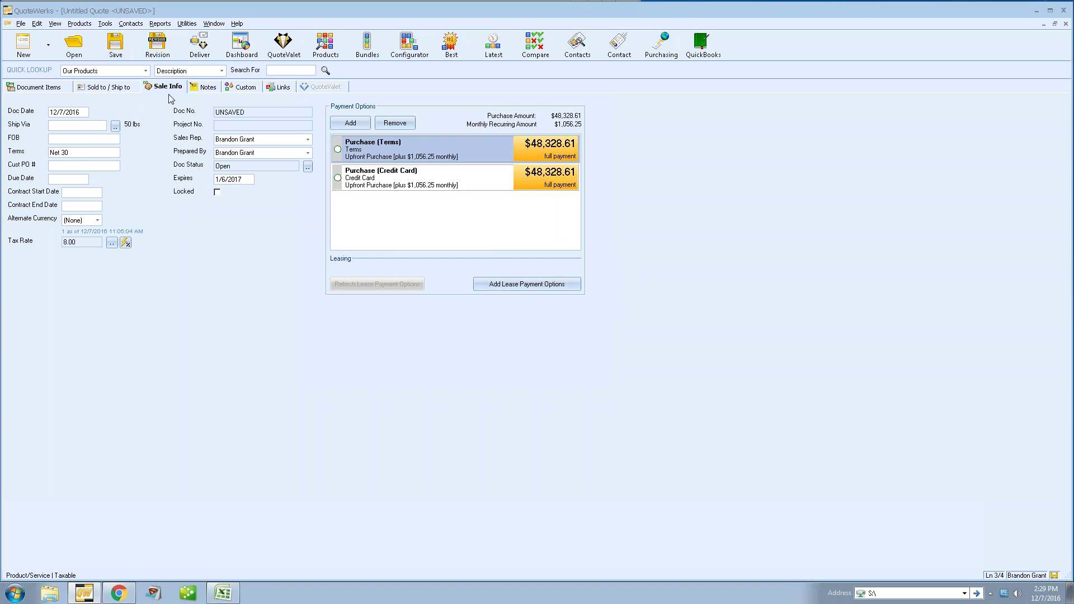
- Review the default payment options and purchase option display macro for new documents, leaving the program options unchanged
left_click(105, 26)
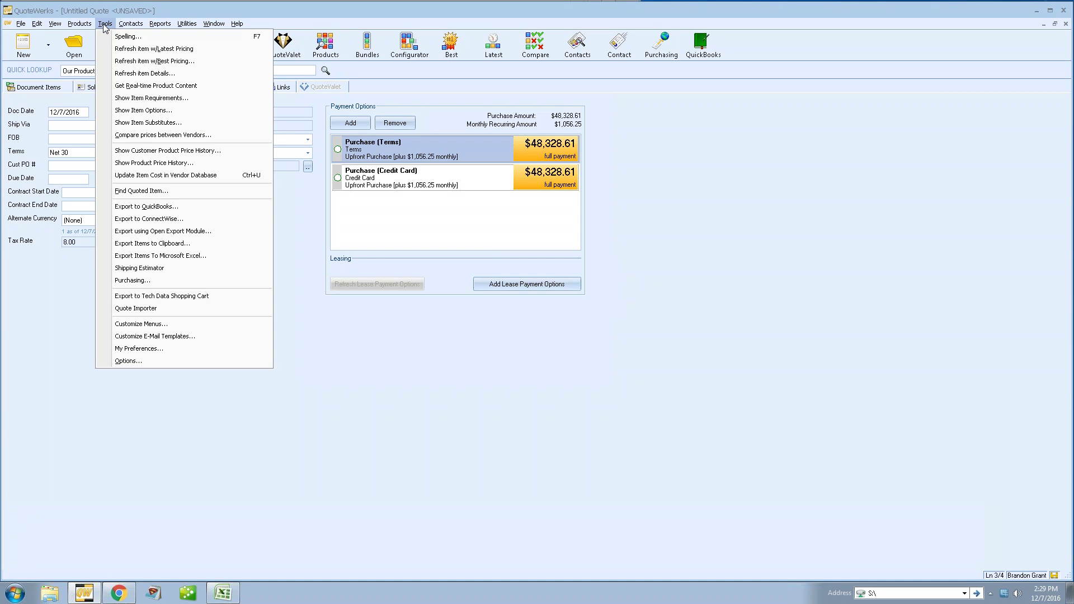
left_click(146, 362)
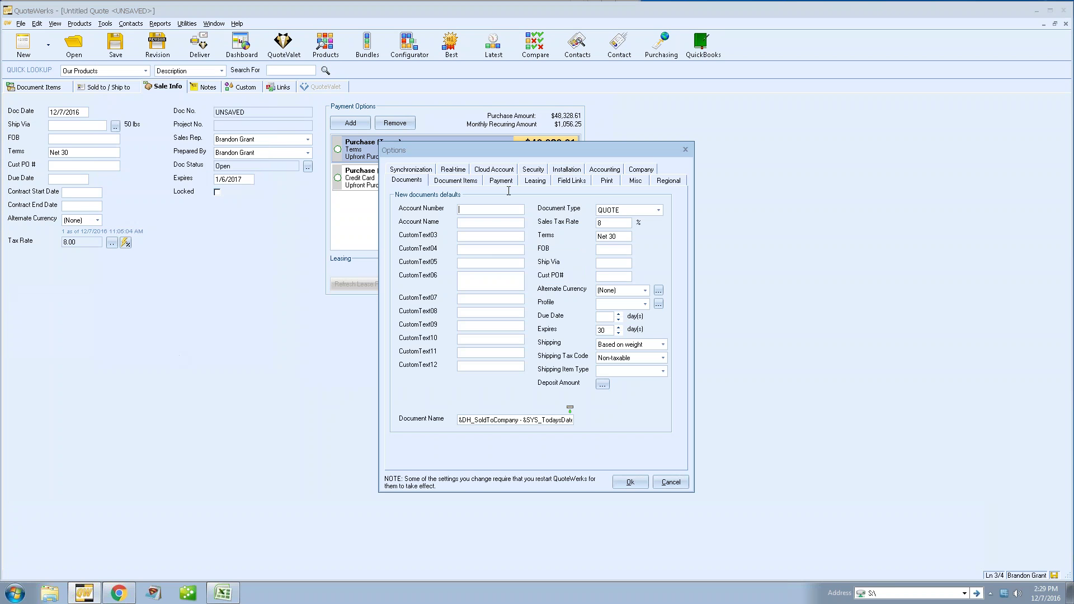
left_click(501, 180)
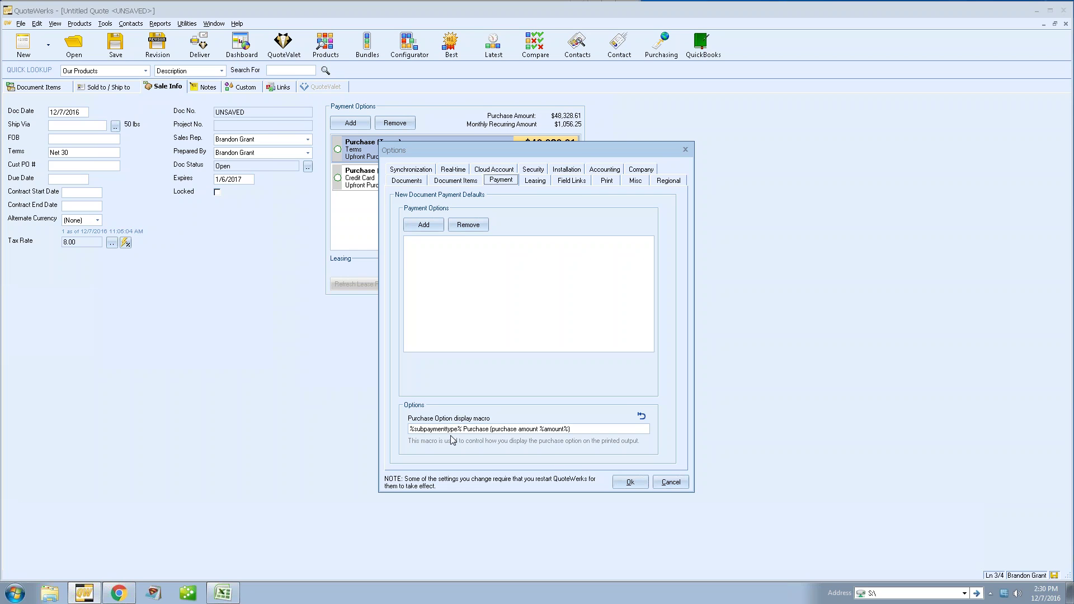
left_click(671, 483)
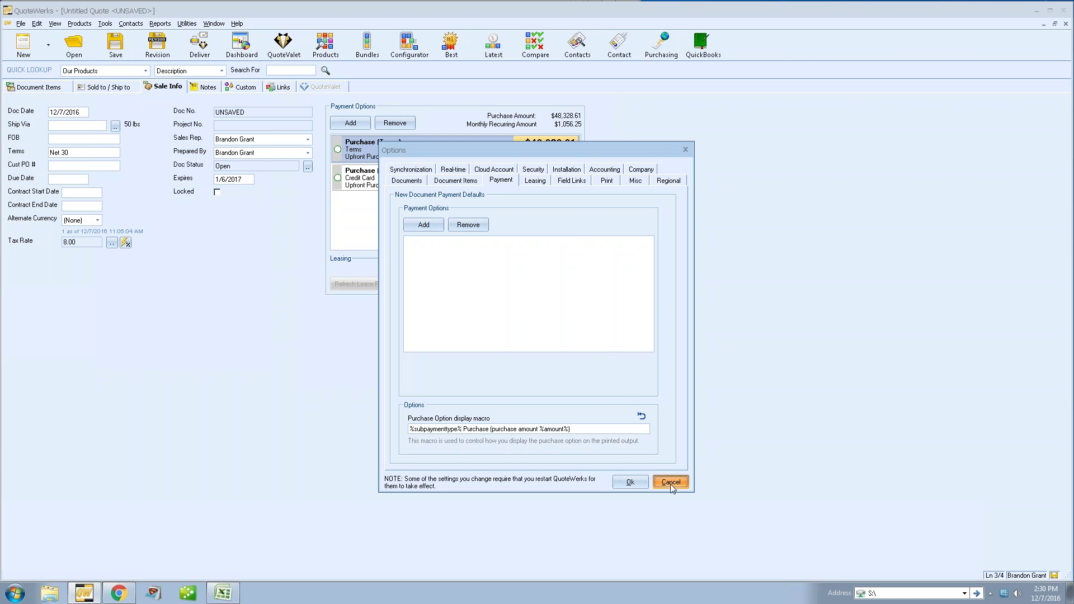
- Return to the quote's line items and review the logged-in users and the Licensing event categories in the Event Viewer
left_click(55, 87)
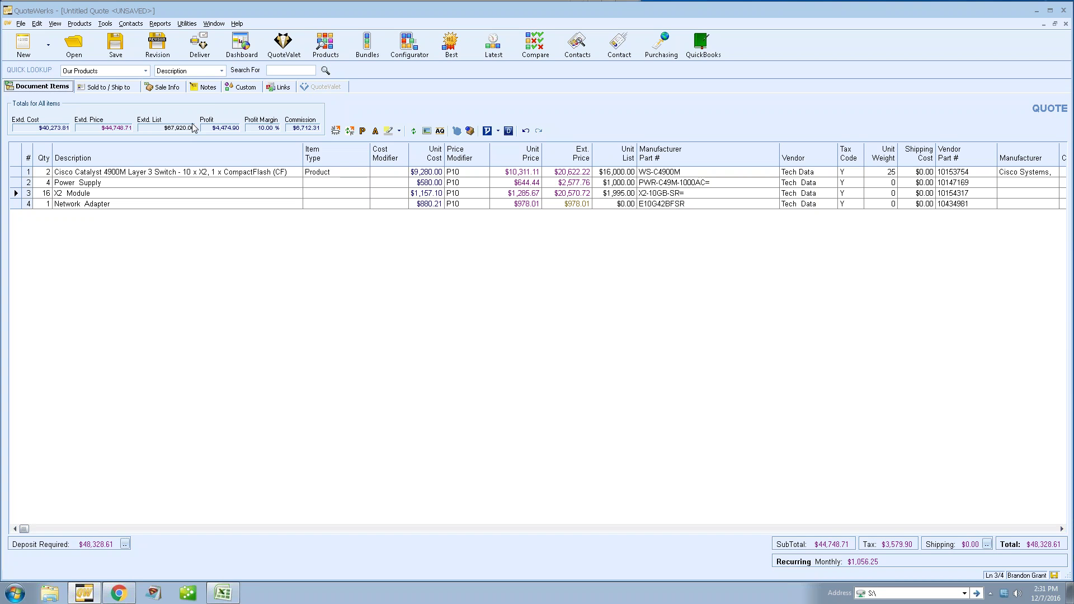
left_click(187, 24)
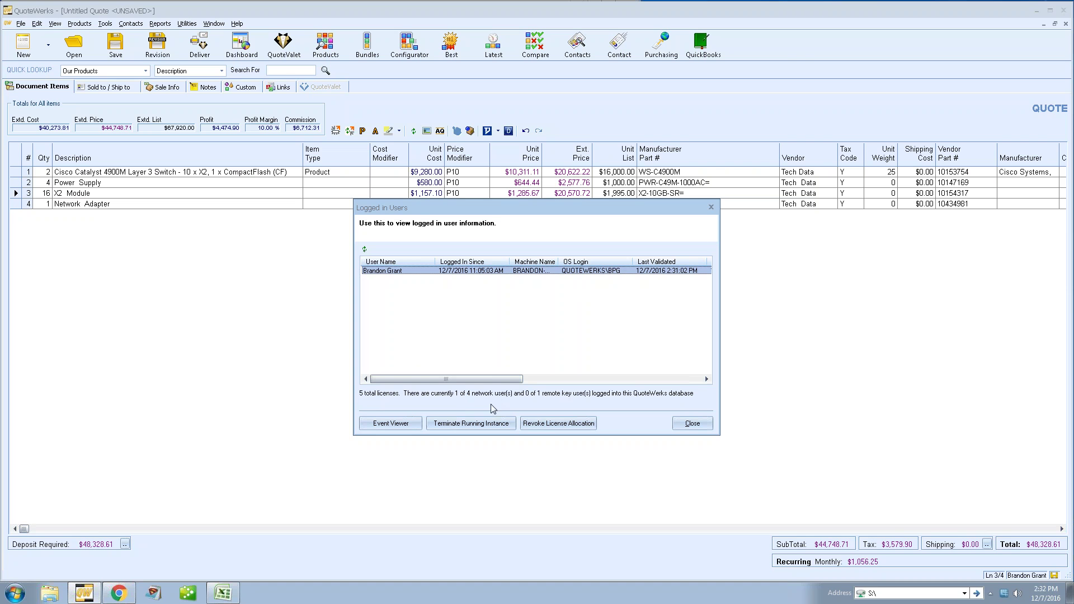
left_click(367, 426)
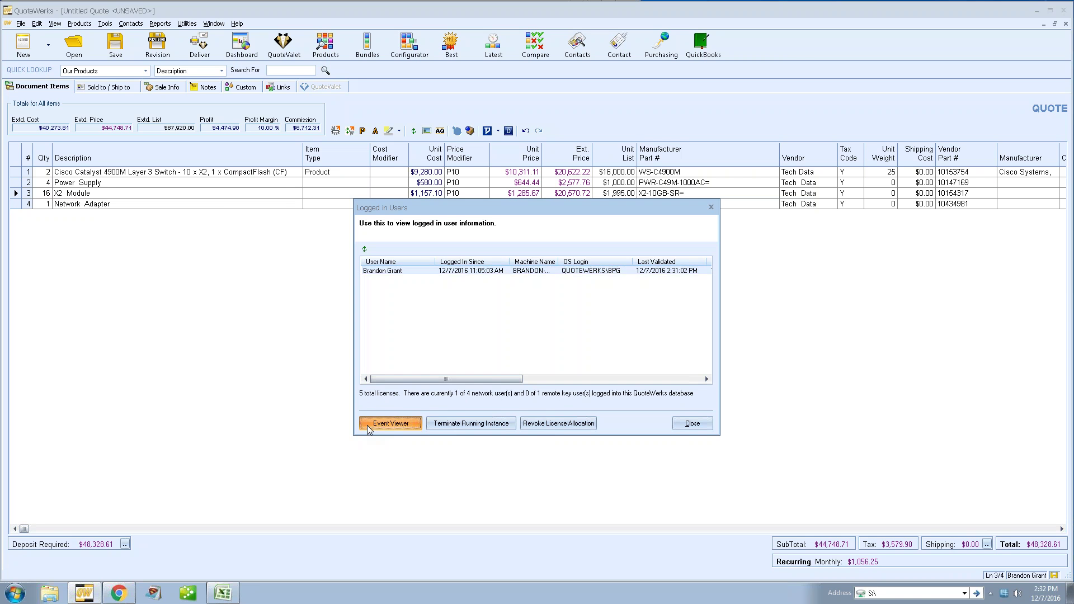
left_click(425, 181)
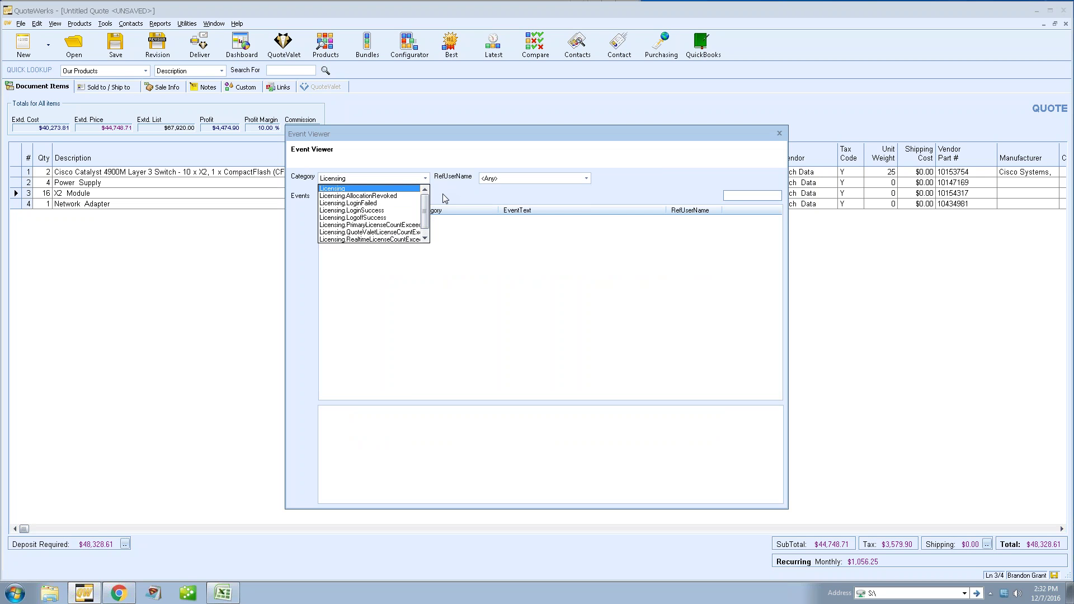
left_click(442, 194)
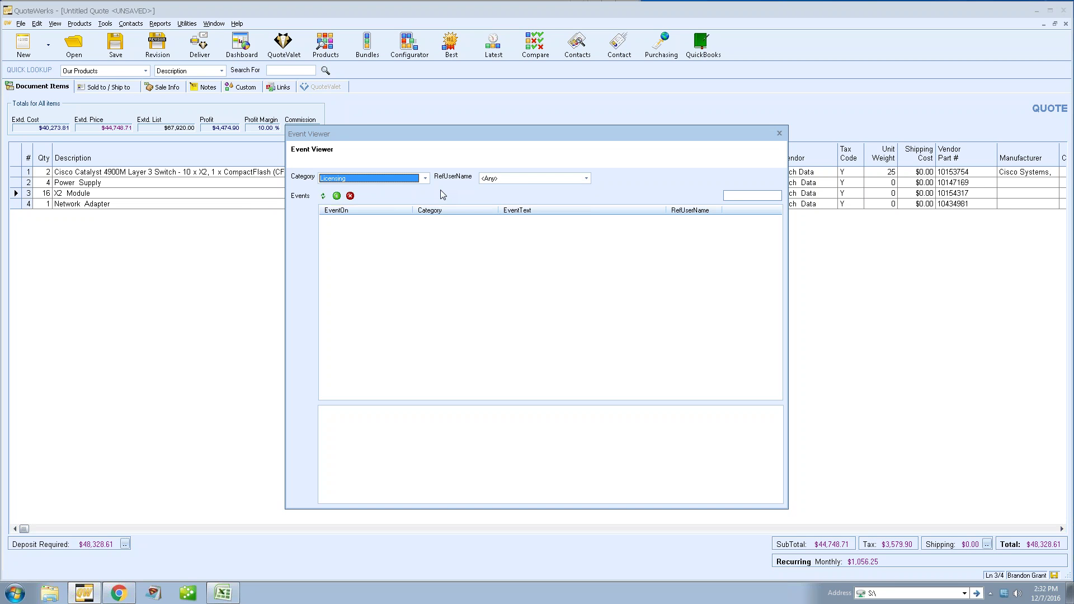
left_click(780, 133)
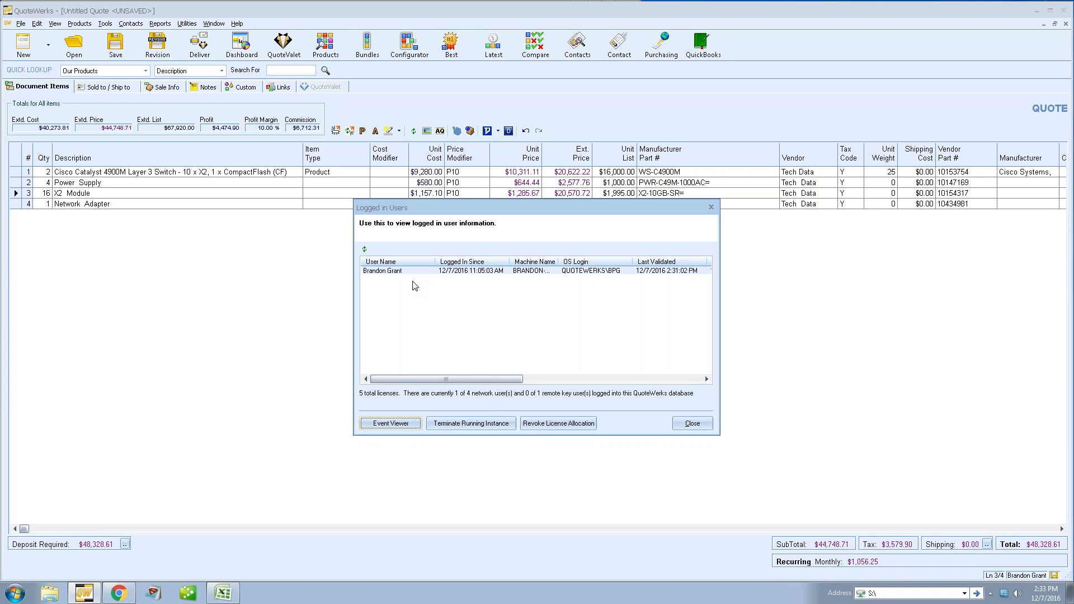
left_click(446, 272)
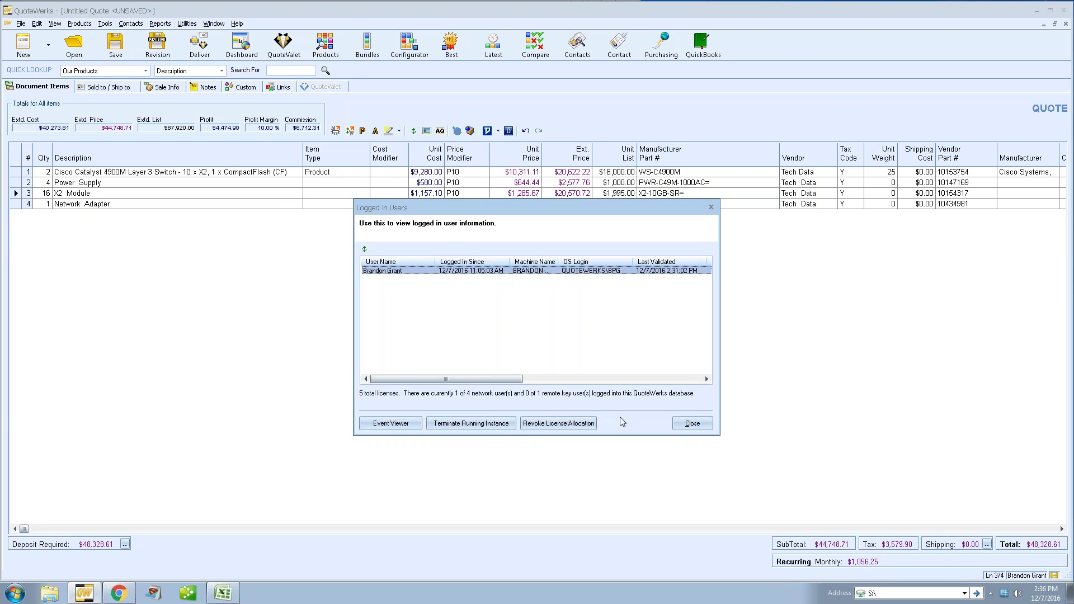
left_click(692, 423)
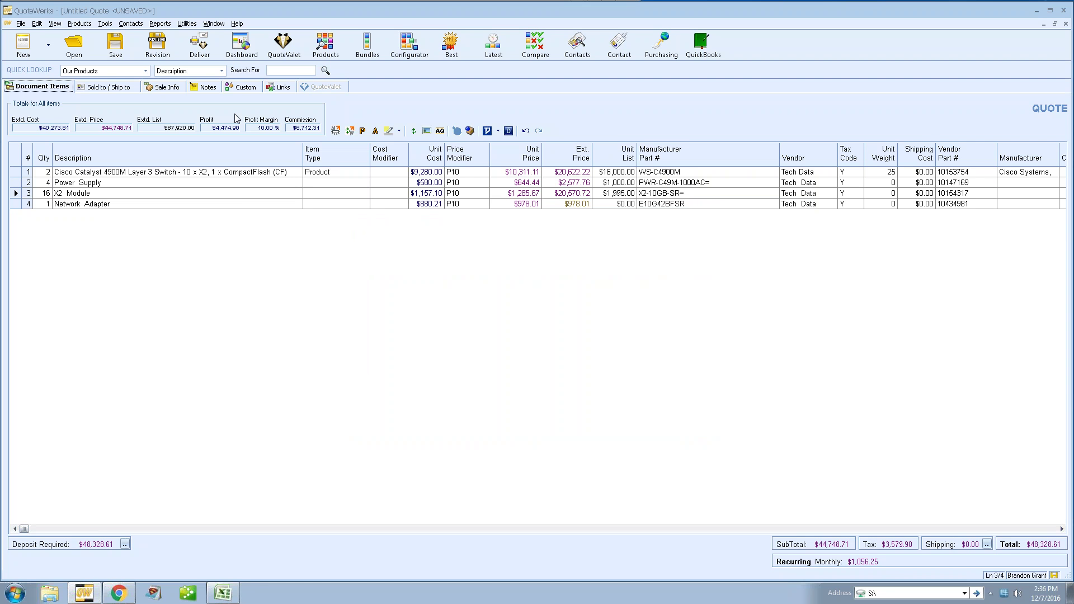
- Open User Maintenance and view the Access rights in the properties of the currently logged-in user
left_click(186, 24)
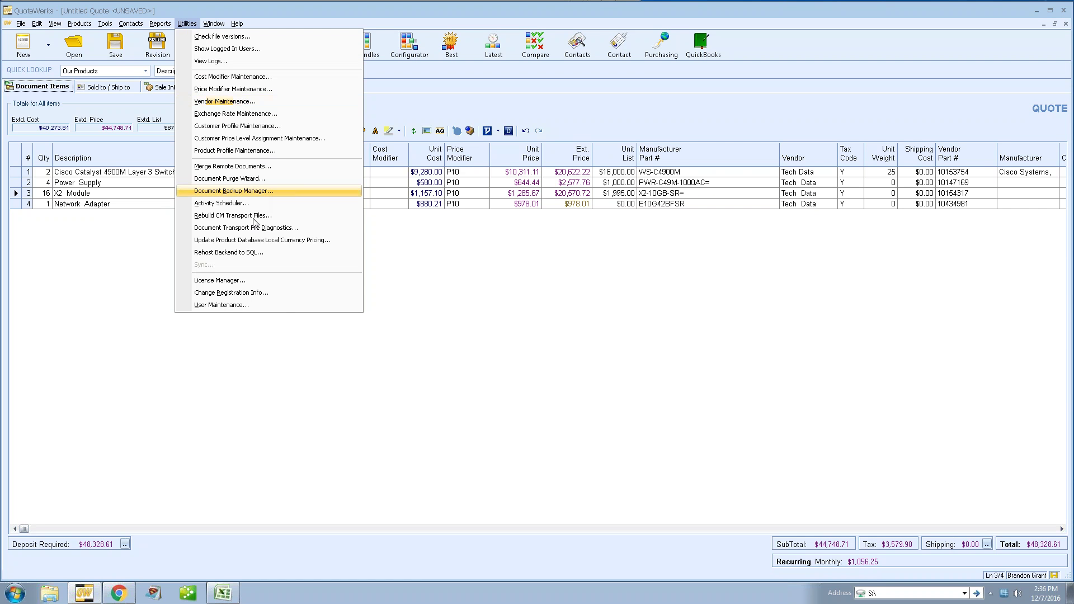
left_click(305, 307)
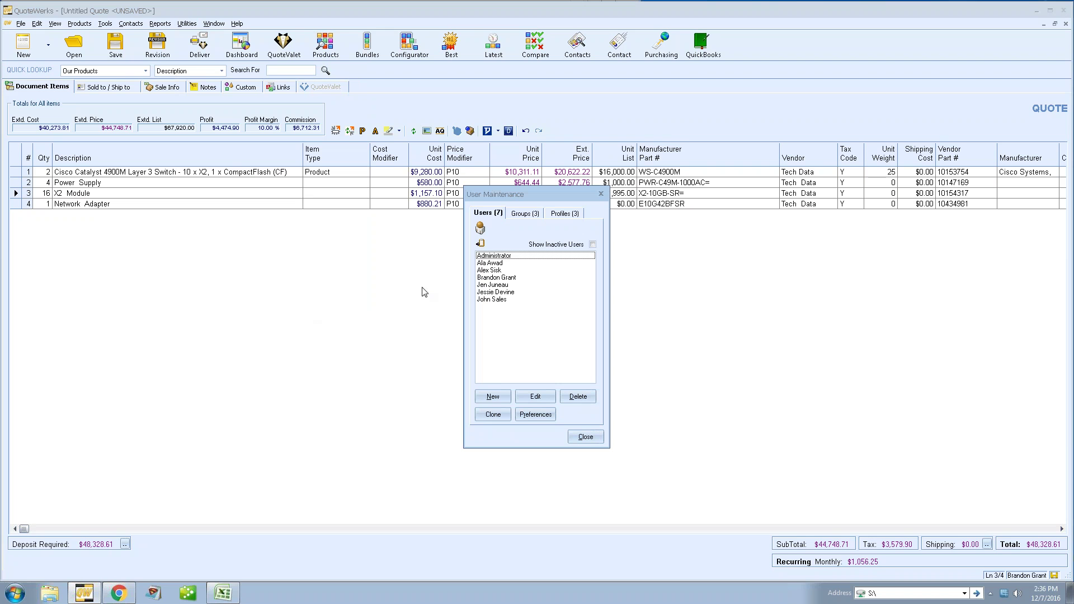
left_click(499, 278)
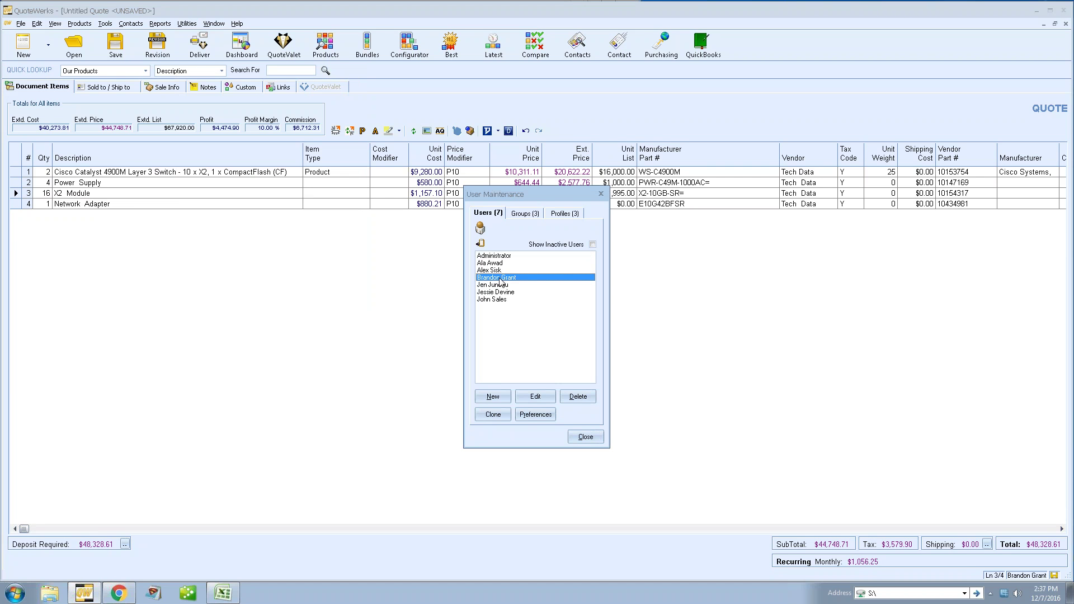
left_click(537, 396)
left_click(634, 358)
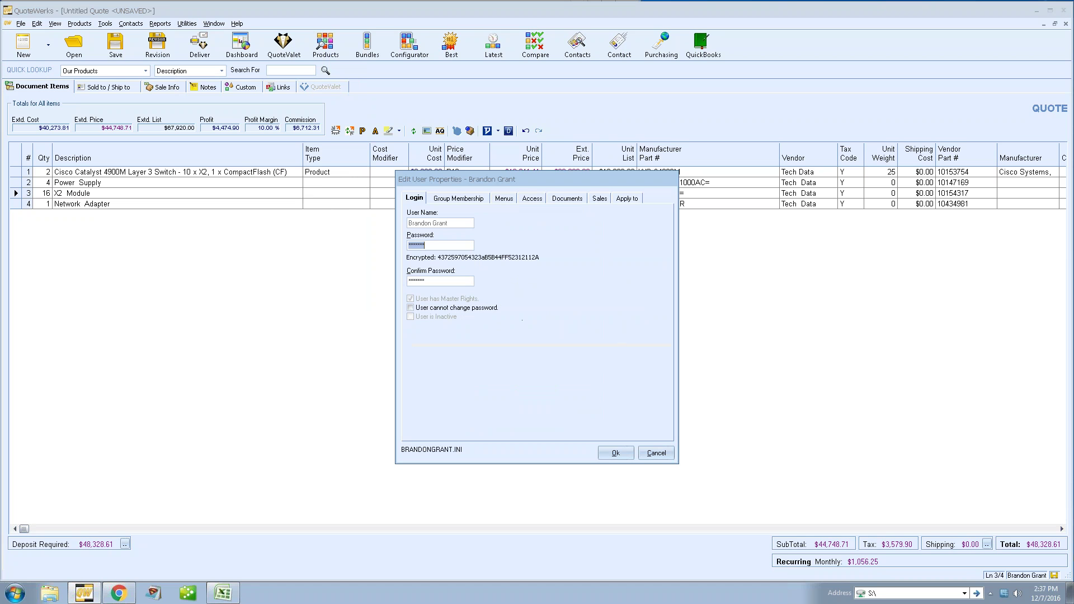
left_click(532, 198)
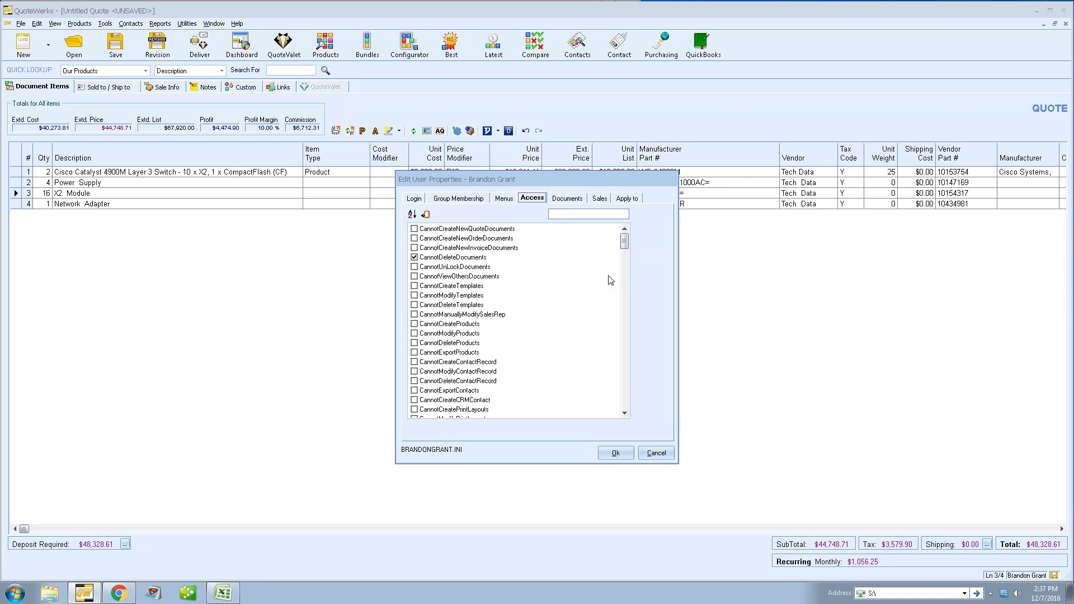
- Search the user's rights for "revoke", try enabling NonMasterRightsUser_CanRevokeOthersLicenseAllocation, and leave user maintenance without saving
left_click(578, 213)
type("revoke")
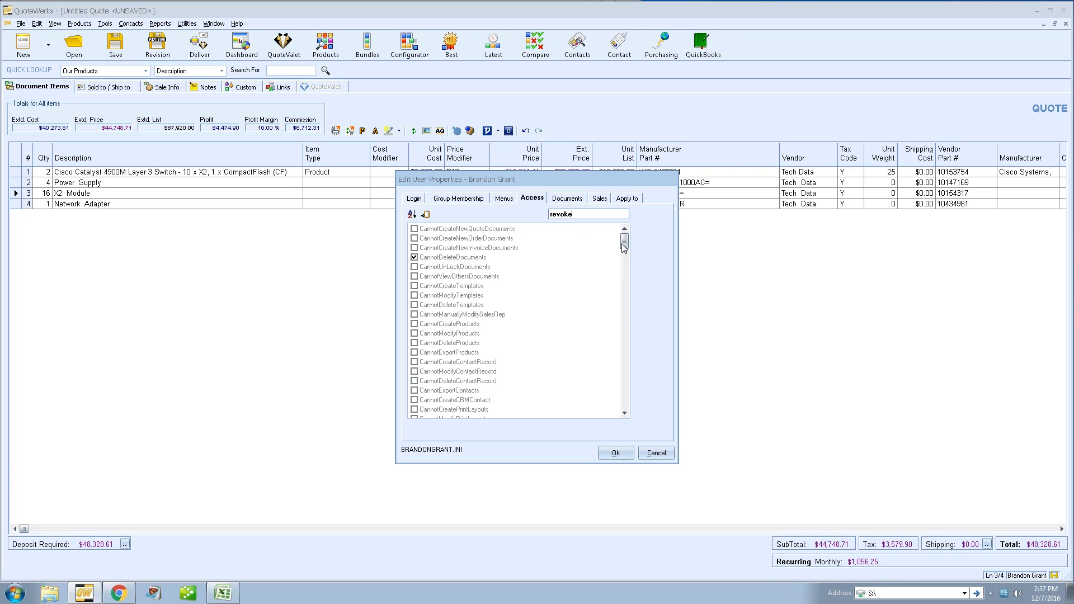
left_click_drag(627, 246, 633, 396)
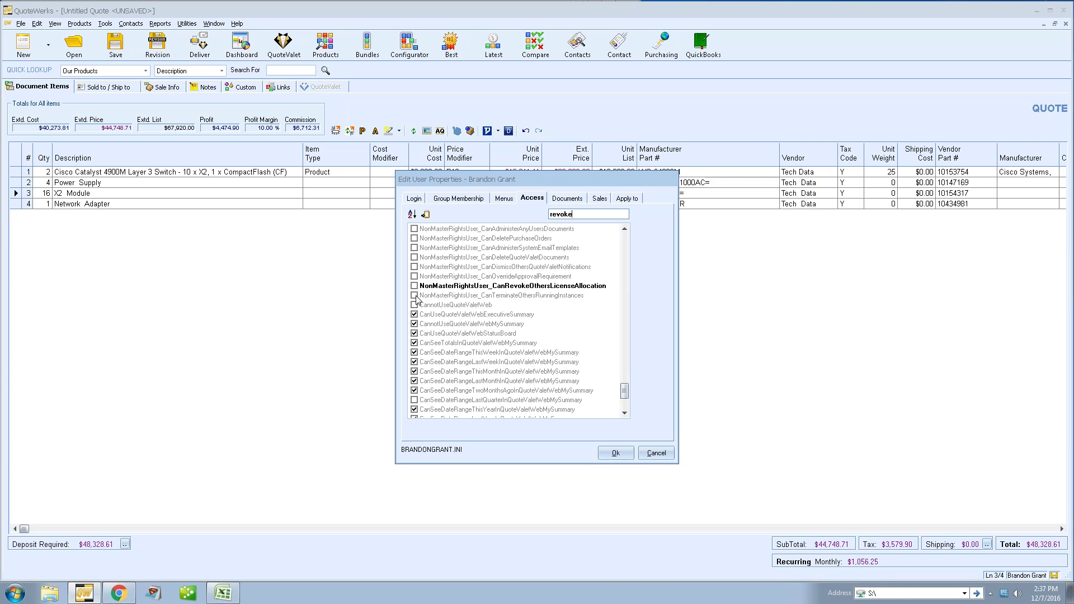
left_click(414, 286)
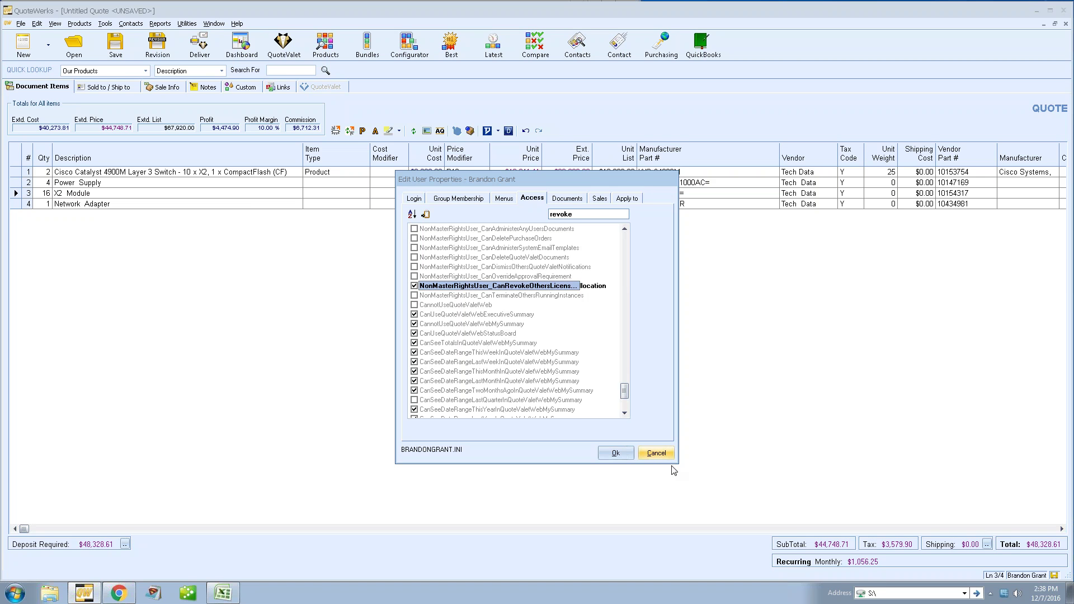
left_click(655, 452)
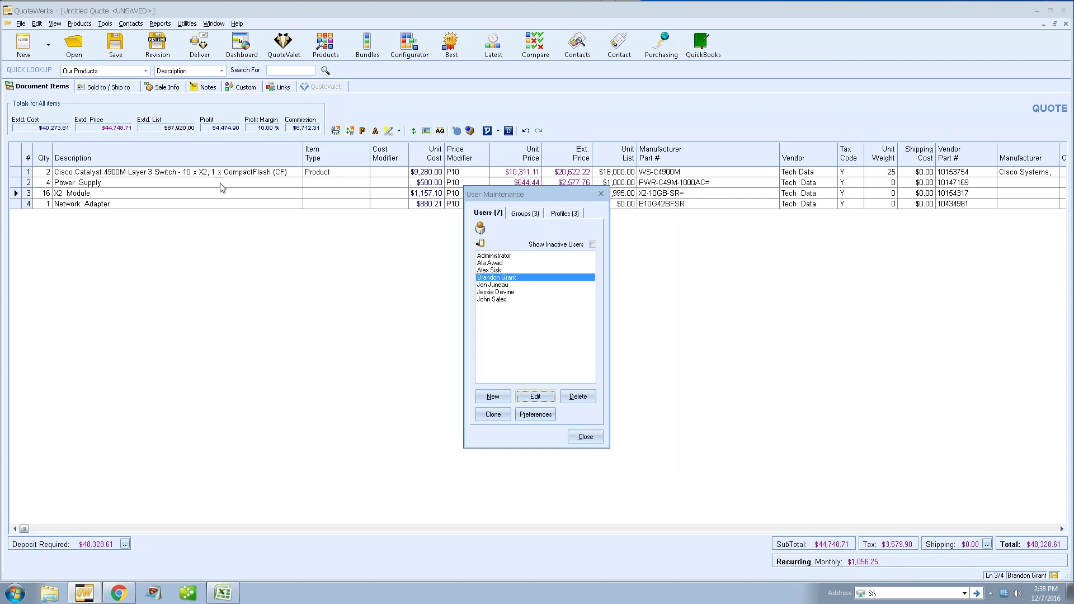
left_click(569, 436)
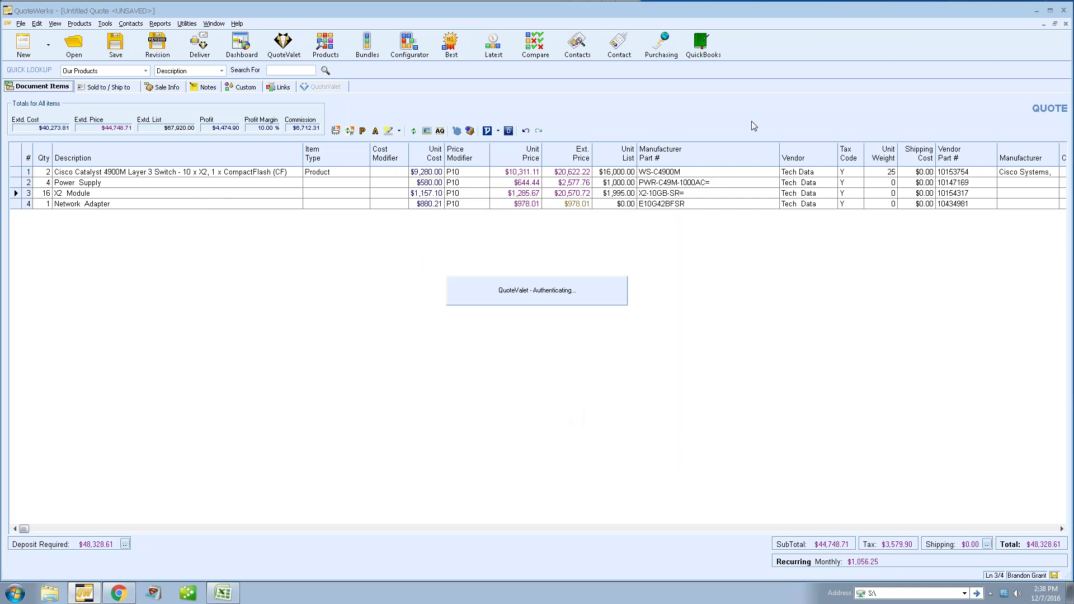
- Log out to log in as another user, discarding the changes to the untitled quote
left_click(21, 23)
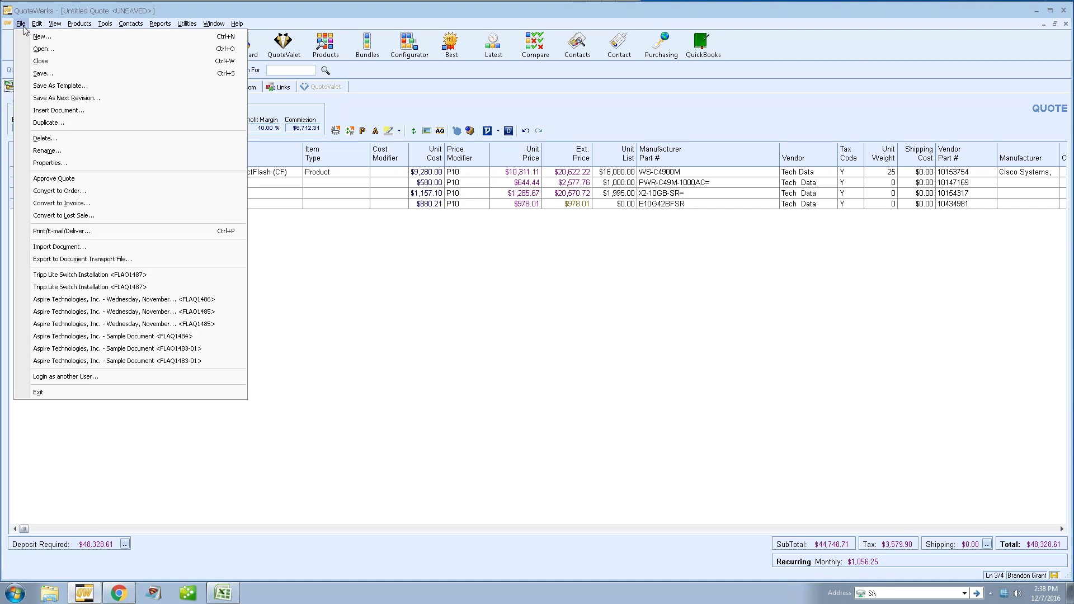
left_click(239, 361)
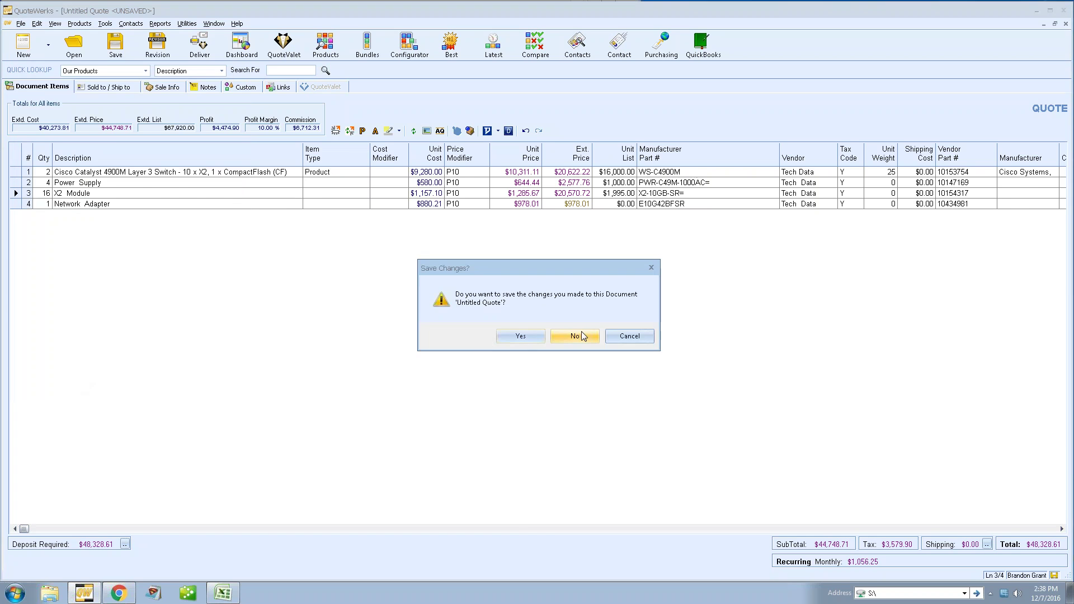
left_click(576, 336)
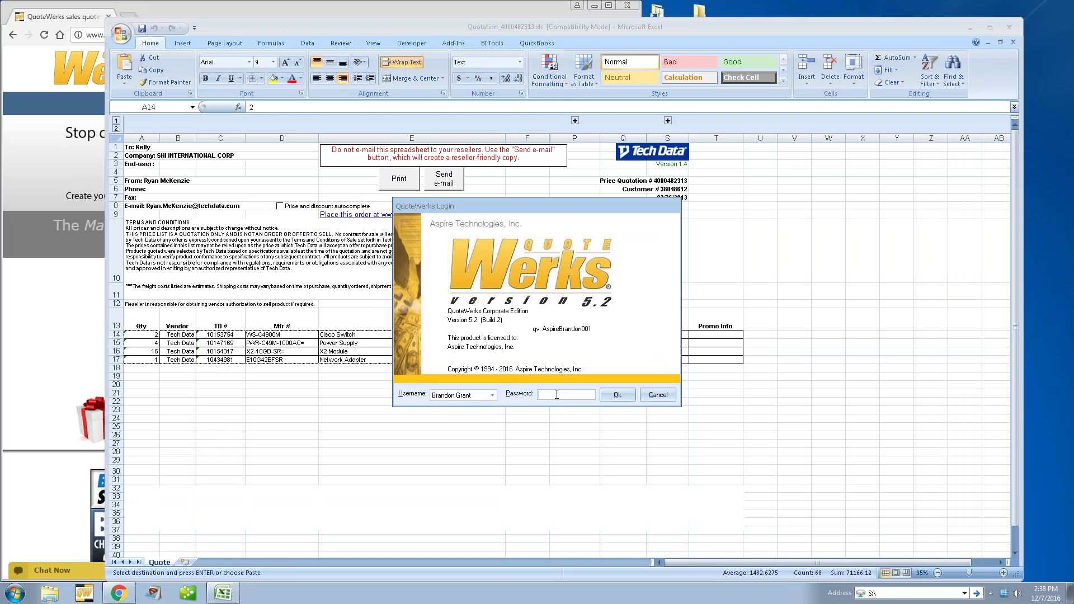
- Enter the account password, check the logged-in users list, and sign in with the main window maximized
type("******")
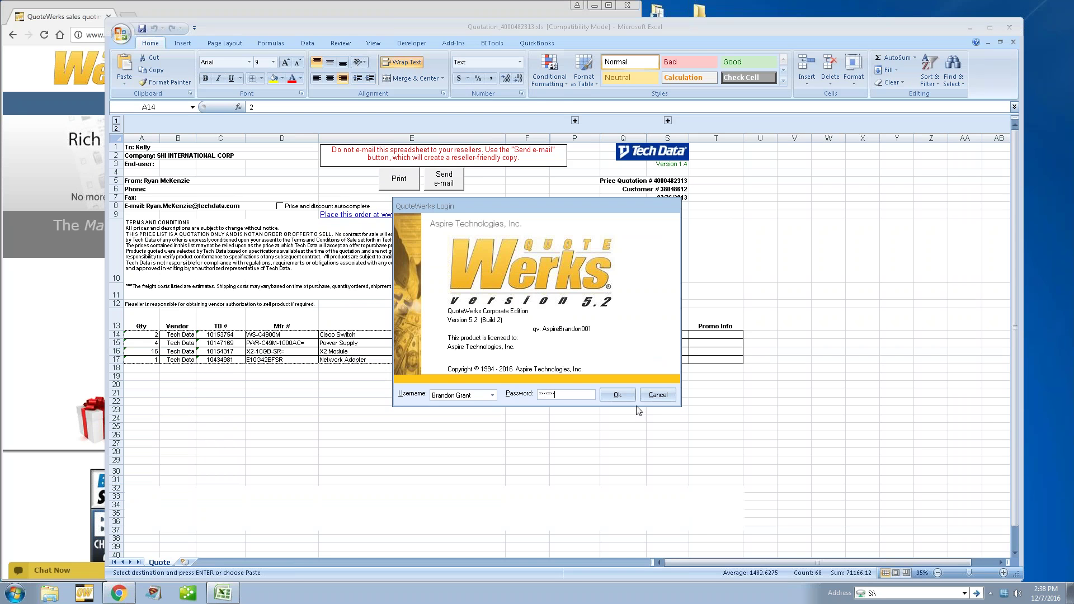
left_click(617, 394)
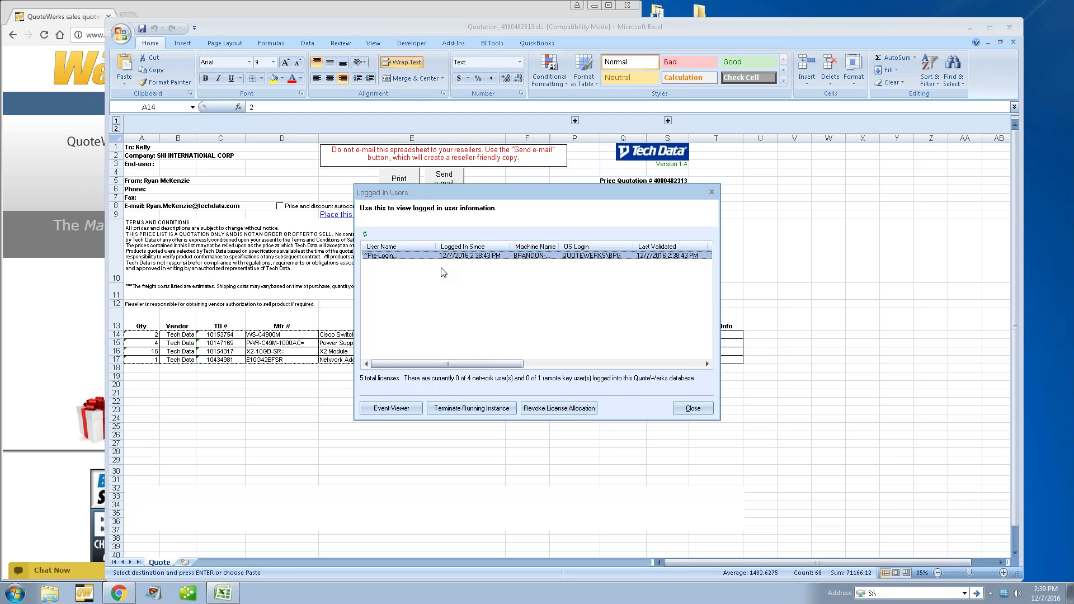
left_click(692, 408)
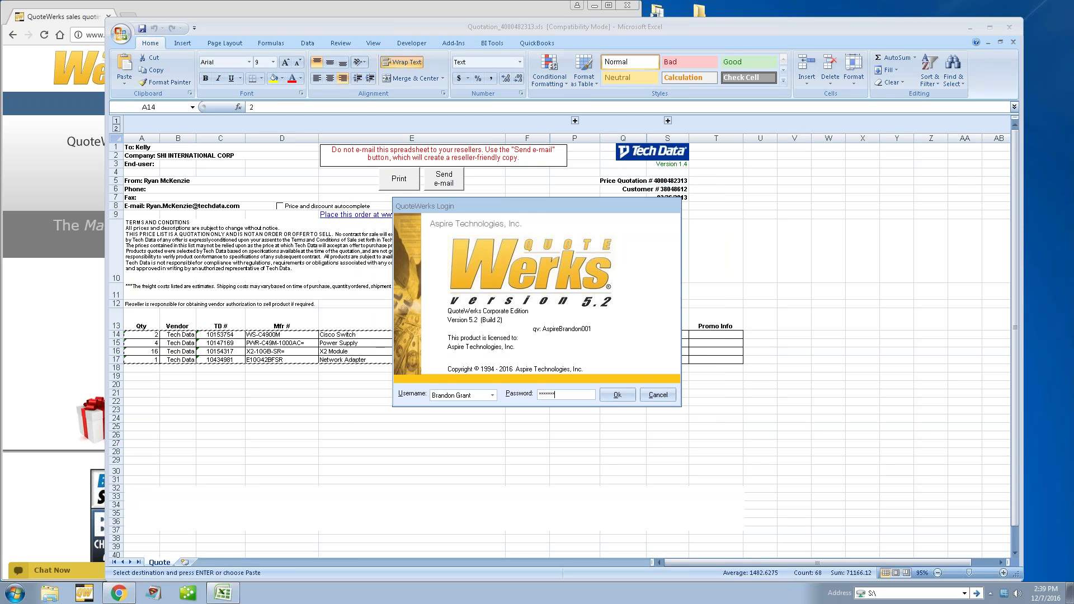
key("Return")
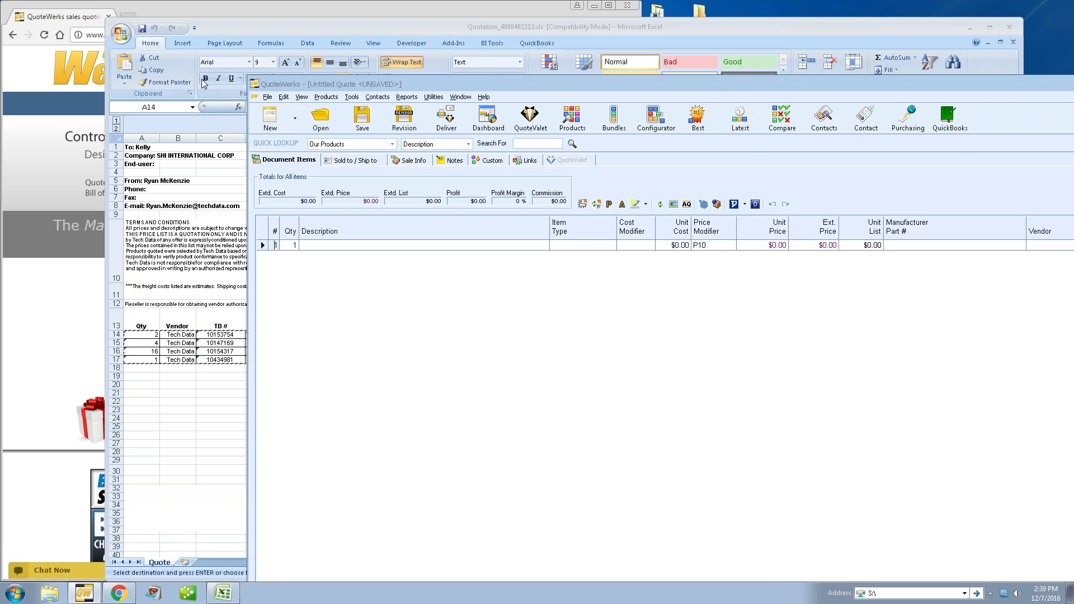
left_click_drag(344, 85, 103, 14)
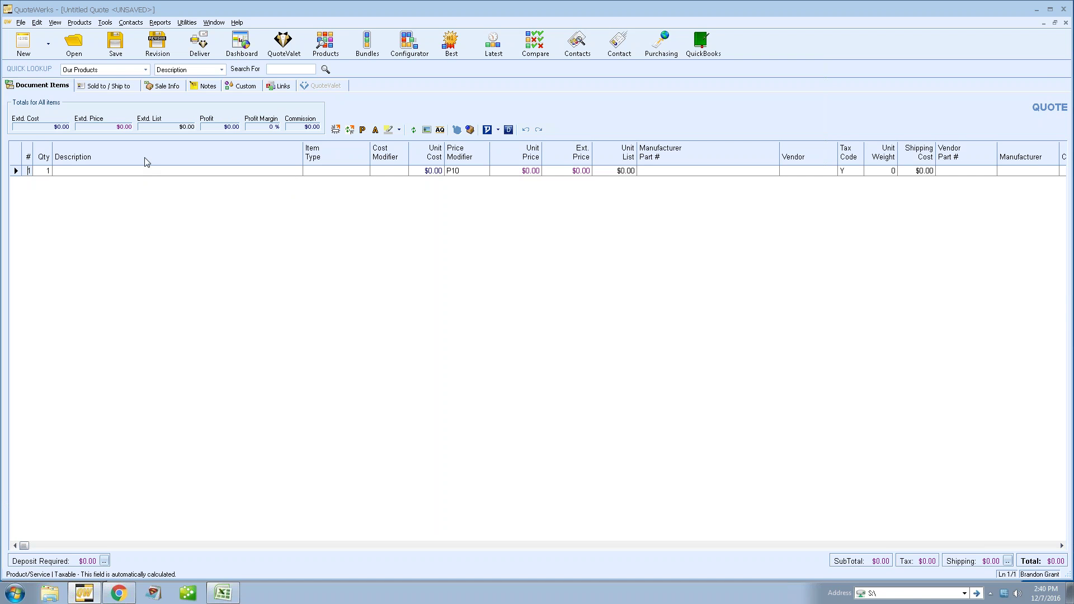
- Open the Last Month's Orders management report for editing and show its output settings
left_click(160, 23)
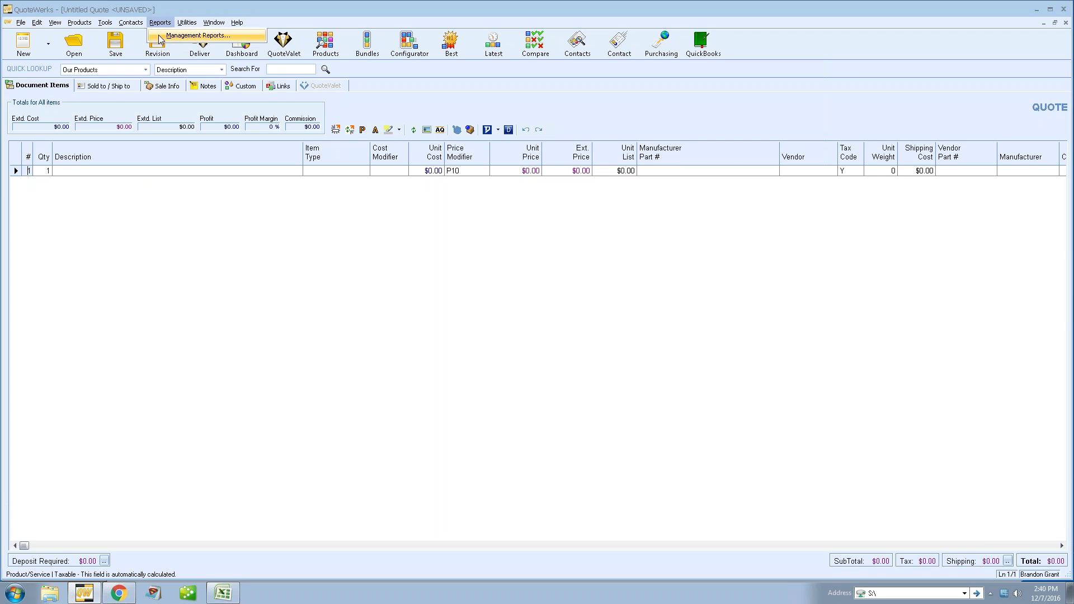
left_click(160, 36)
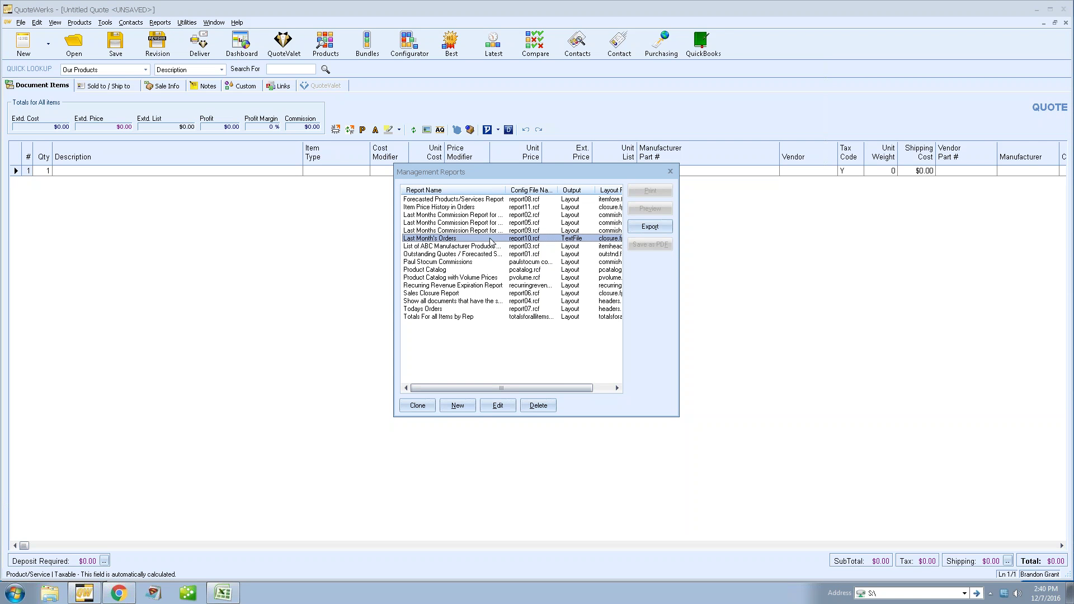
left_click(503, 408)
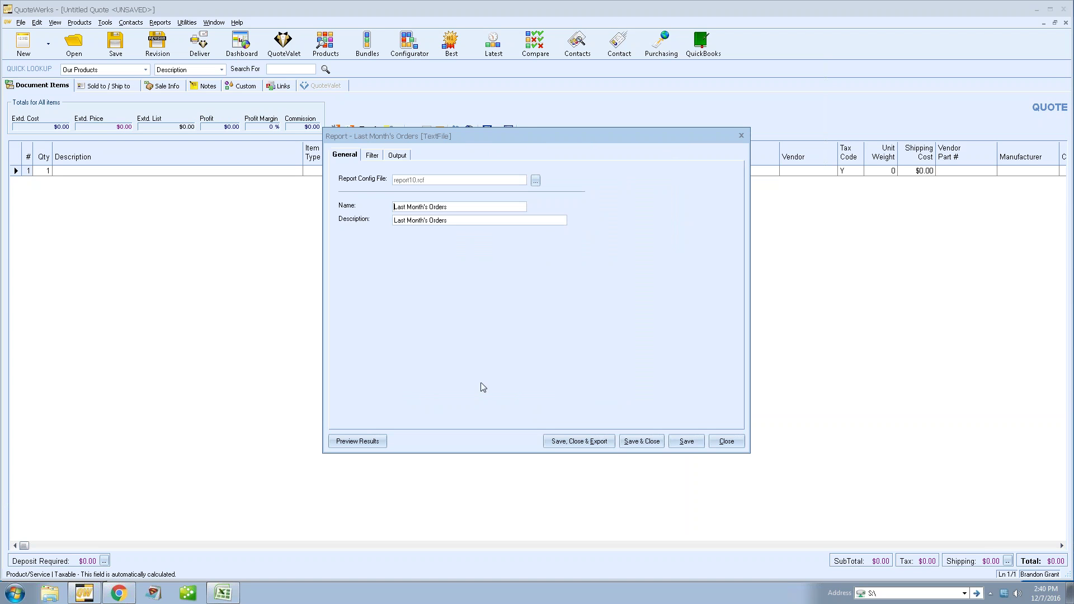
left_click(400, 157)
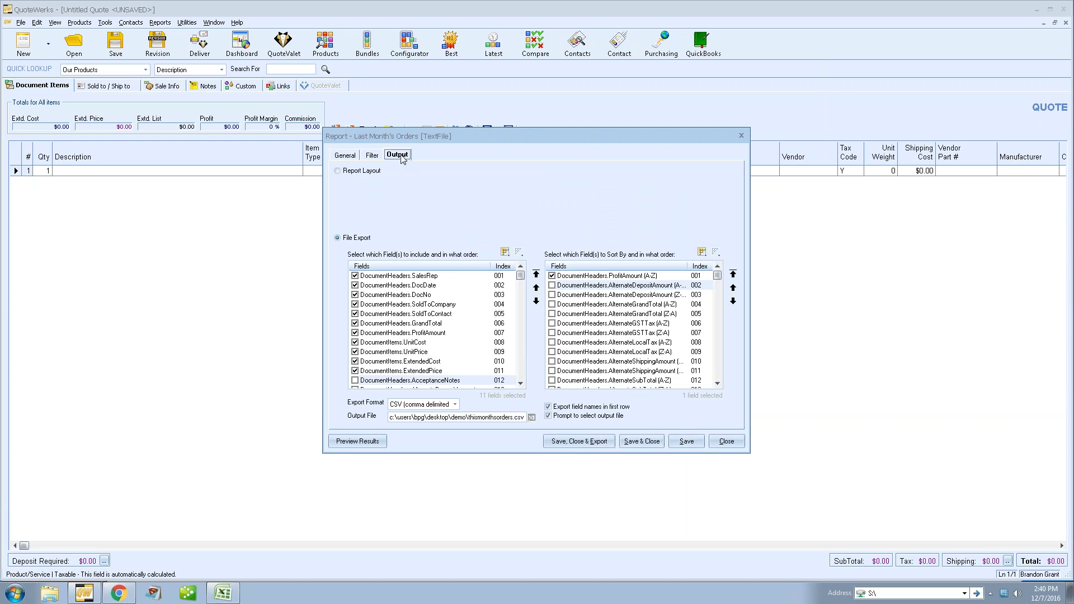
- Compare the Report Layout and File Export output types, and examine the sort fields and export formats, keeping CSV file export
left_click(339, 171)
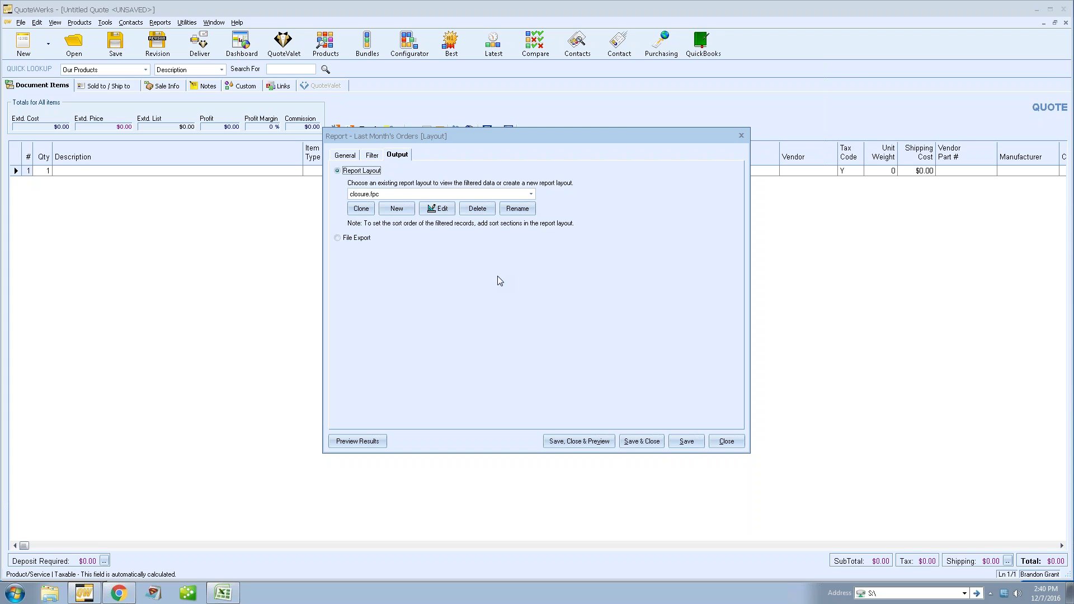
left_click(337, 237)
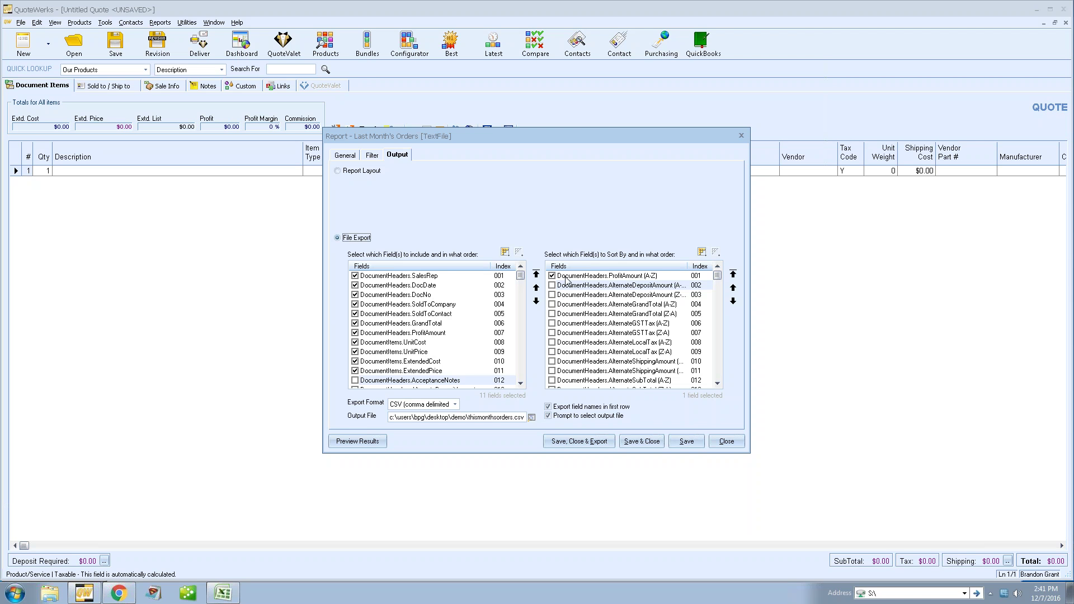
left_click(643, 280)
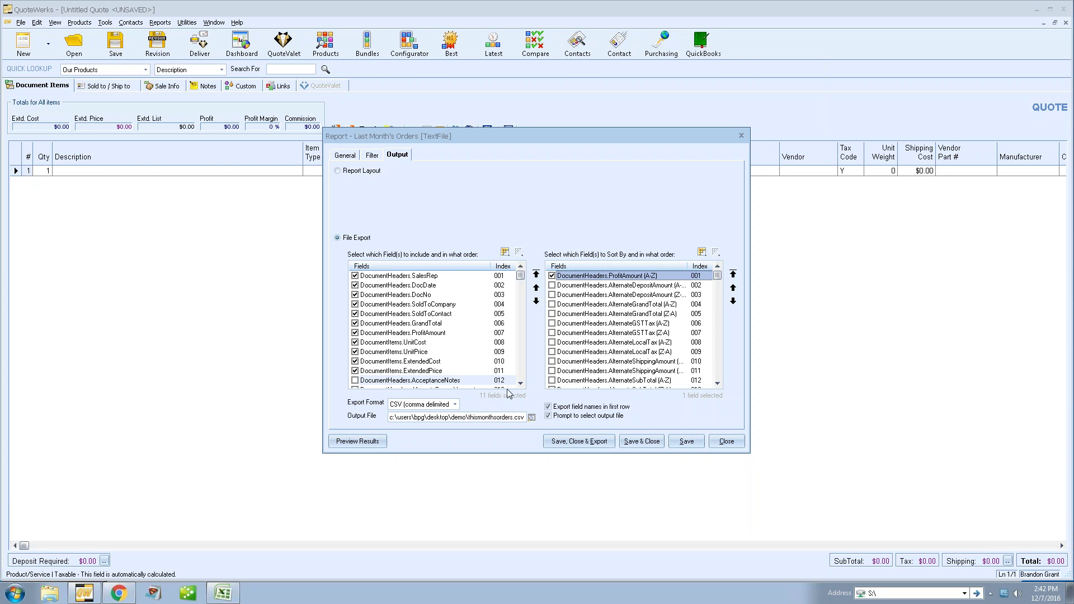
left_click(456, 405)
left_click(456, 406)
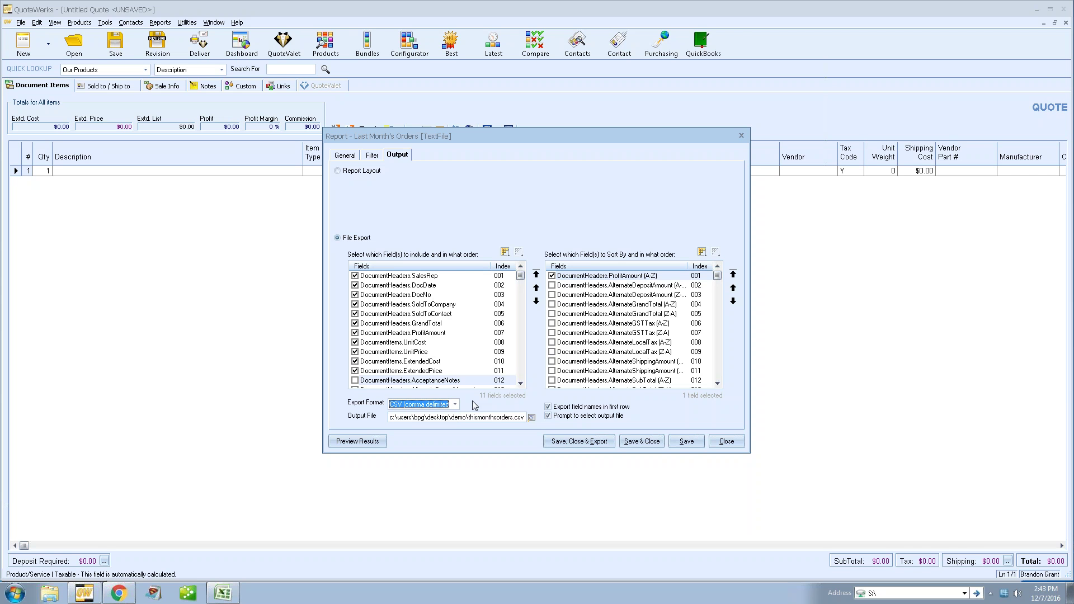
- Preview the report's filter results, look across all their columns, and close the preview
left_click(339, 443)
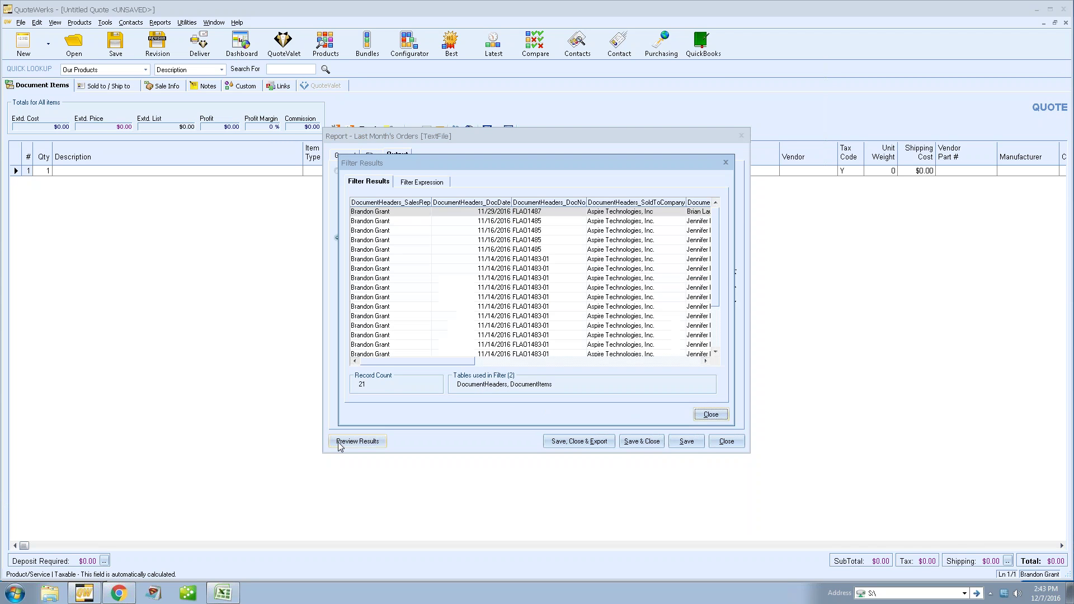
left_click_drag(467, 361, 554, 362)
left_click(707, 362)
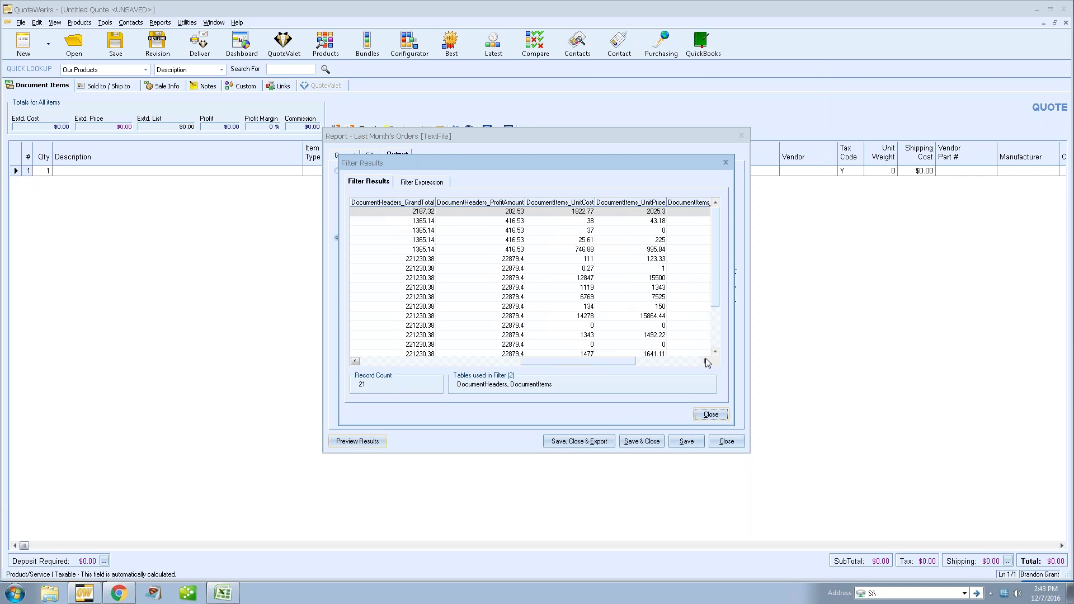
left_click(412, 361)
left_click(710, 414)
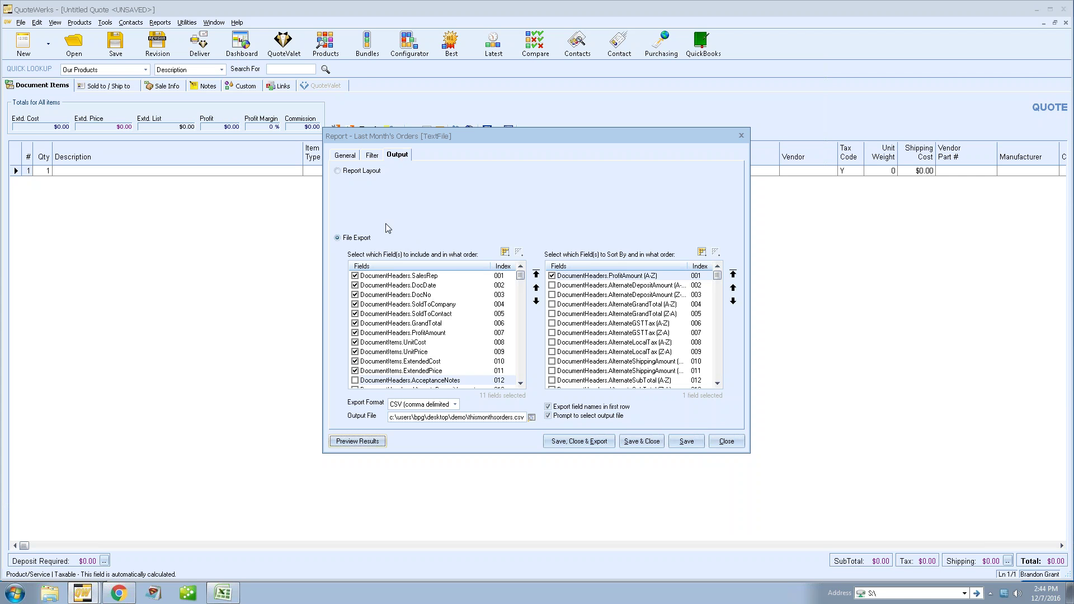
- Exclude the DocumentItems.UnitPrice and DocumentItems.UnitCost fields from the file export
left_click(359, 238)
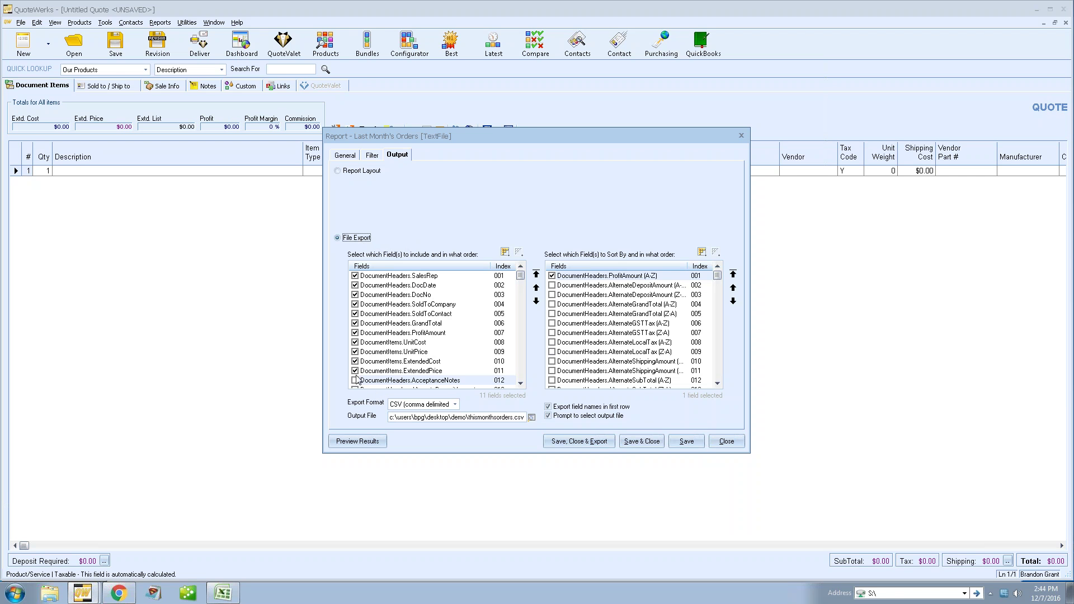
left_click(355, 352)
left_click(355, 342)
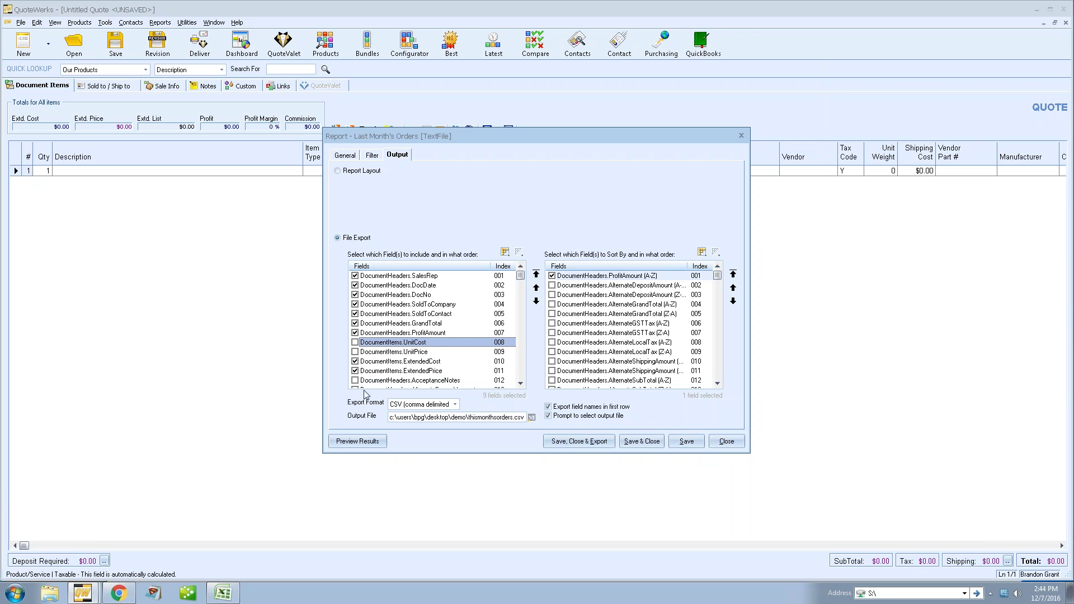
- Move the DocumentItems.ExtendedCost and DocumentItems.ExtendedPrice export fields up to positions 008 and 009, directly after ProfitAmount
left_click(392, 362)
left_click(536, 287)
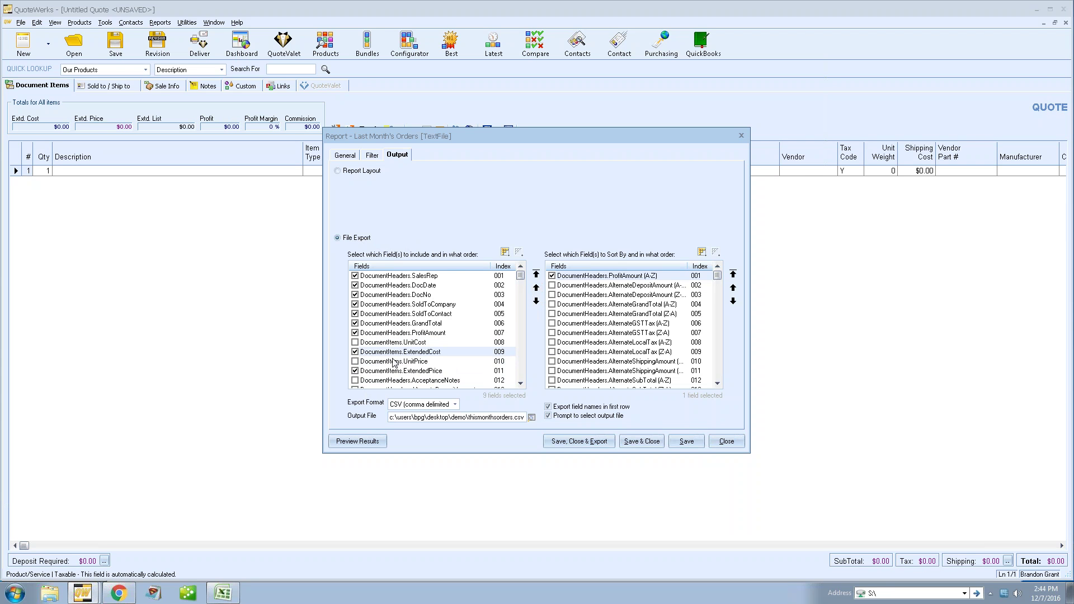
left_click(536, 288)
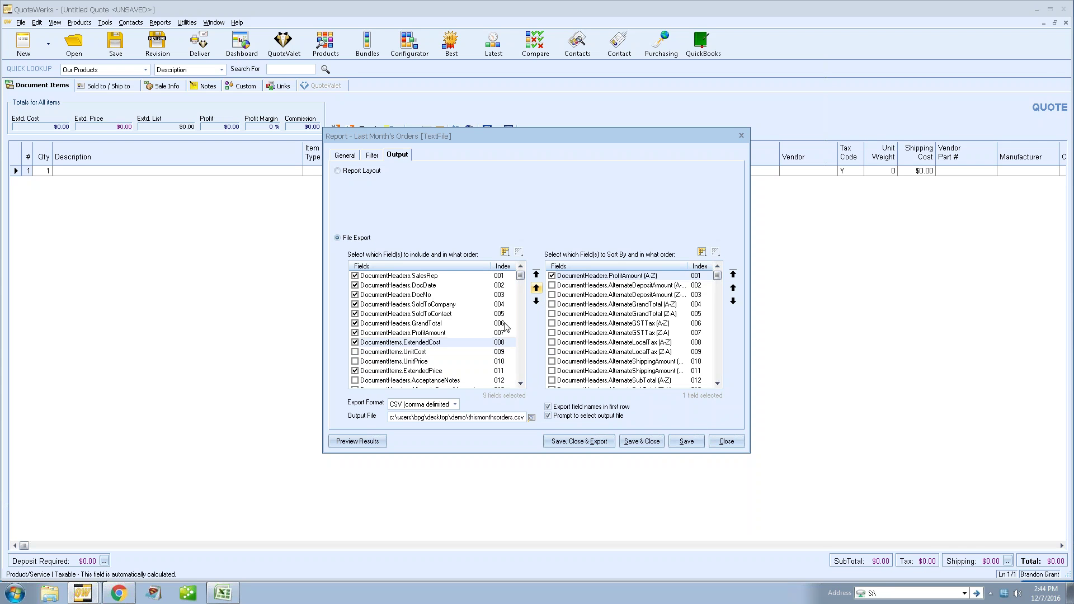
left_click(372, 371)
left_click(536, 288)
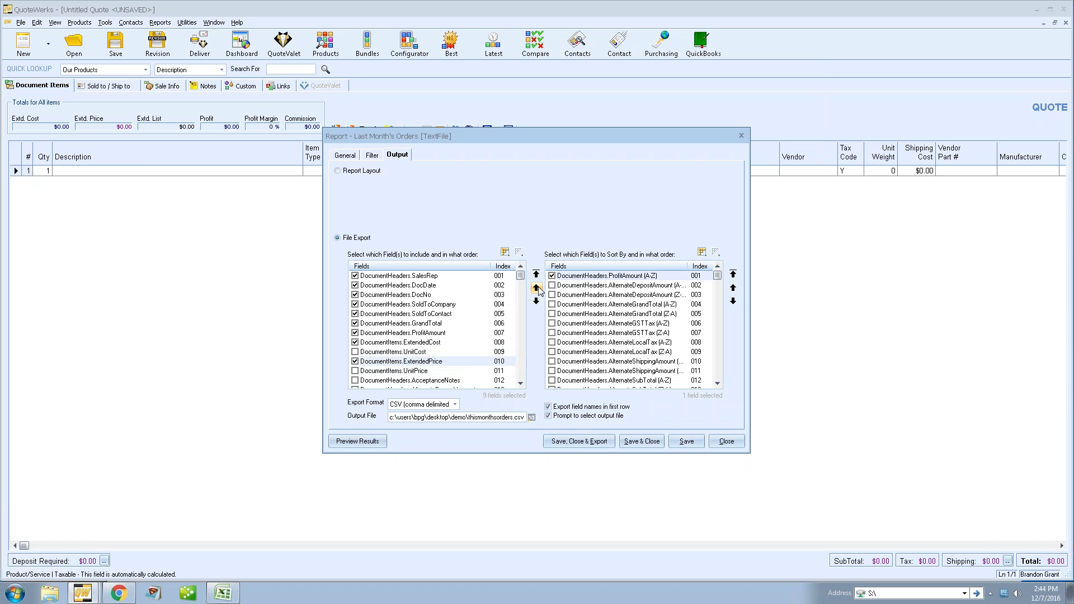
left_click(536, 287)
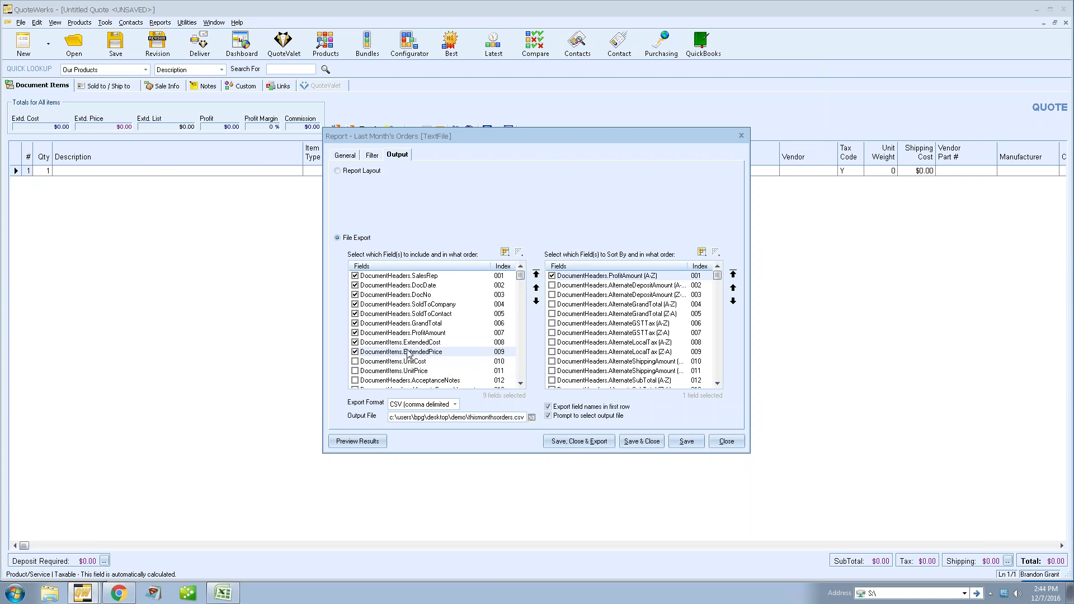
- Move the DocumentItems.ExtendedPrice export field to the top of the field order and back down to position 009
left_click(536, 275)
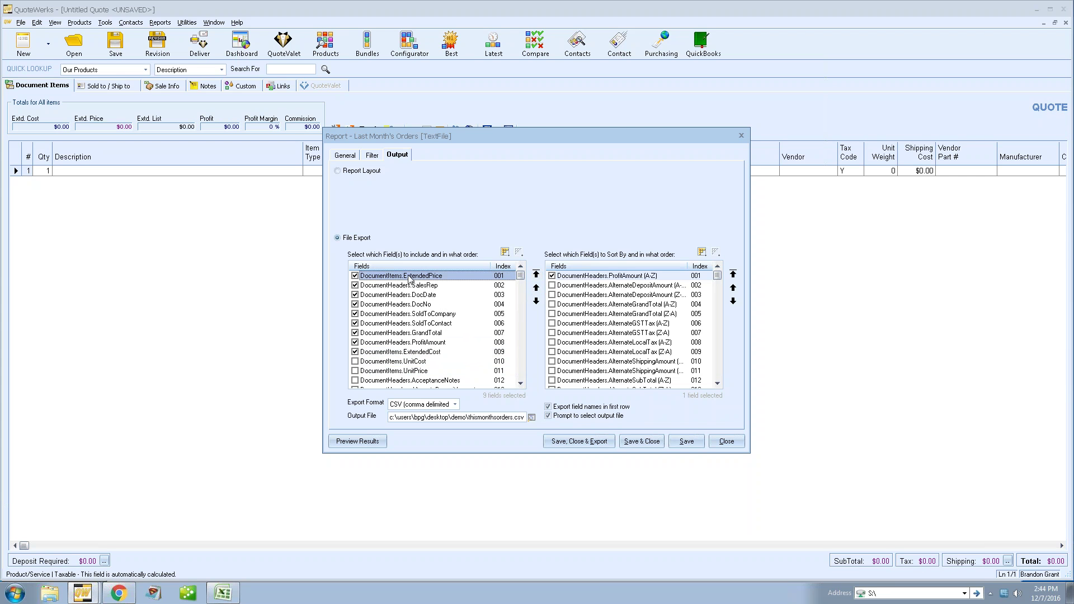
left_click(536, 301)
left_click(536, 301)
left_click(536, 301)
left_click(536, 301)
left_click(536, 301)
left_click(536, 301)
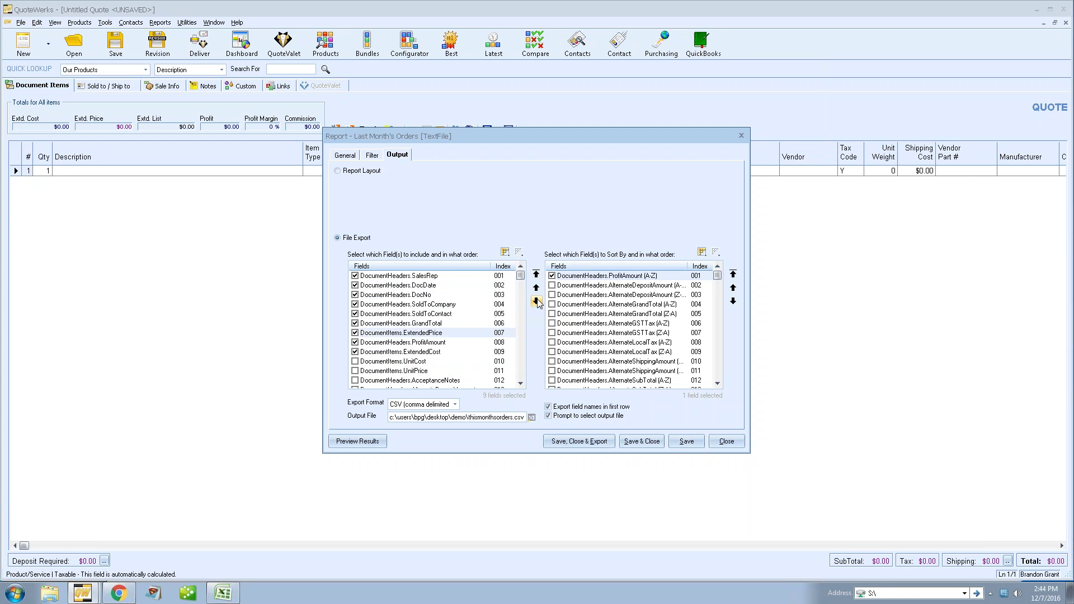
left_click(536, 301)
left_click(536, 301)
left_click(536, 301)
left_click(536, 301)
left_click(536, 288)
left_click(536, 287)
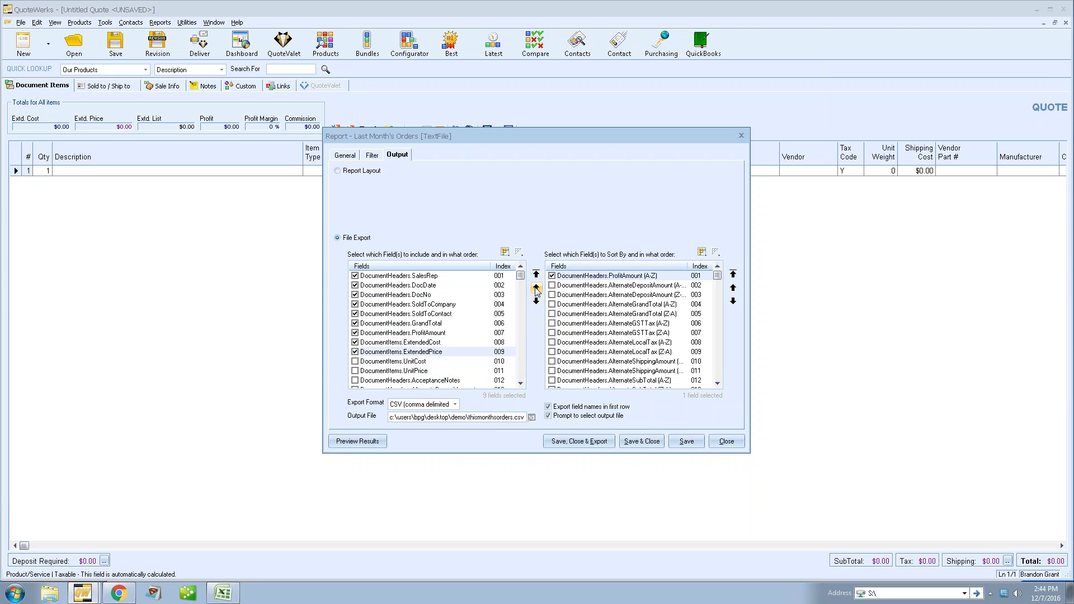
- Save and export the Last Month's Orders report to thismonthsorders.csv, replacing the existing file, and view the exported file in Excel
scroll(526, 291, "down", 6)
mouse_move(524, 287)
left_mouse_down()
mouse_move(536, 386)
mouse_move(528, 272)
left_mouse_up()
left_click(576, 442)
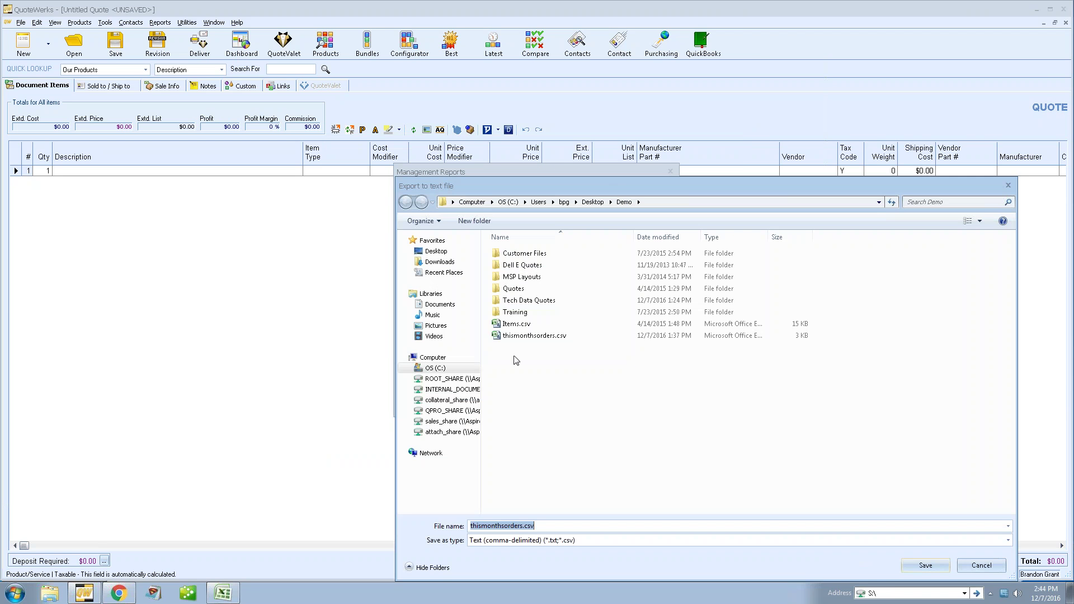
left_click(926, 565)
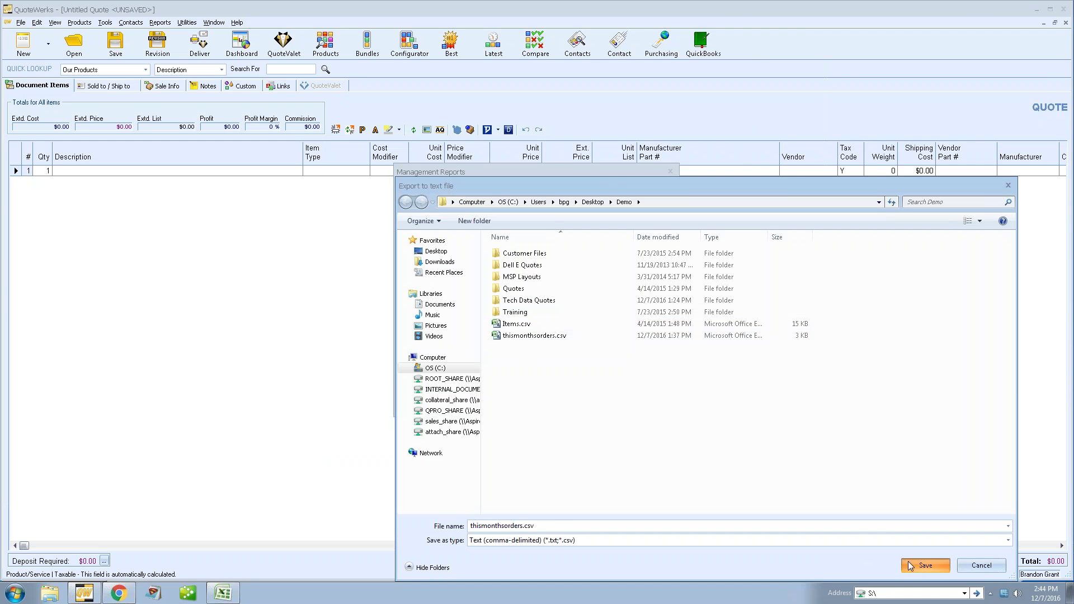
left_click(570, 298)
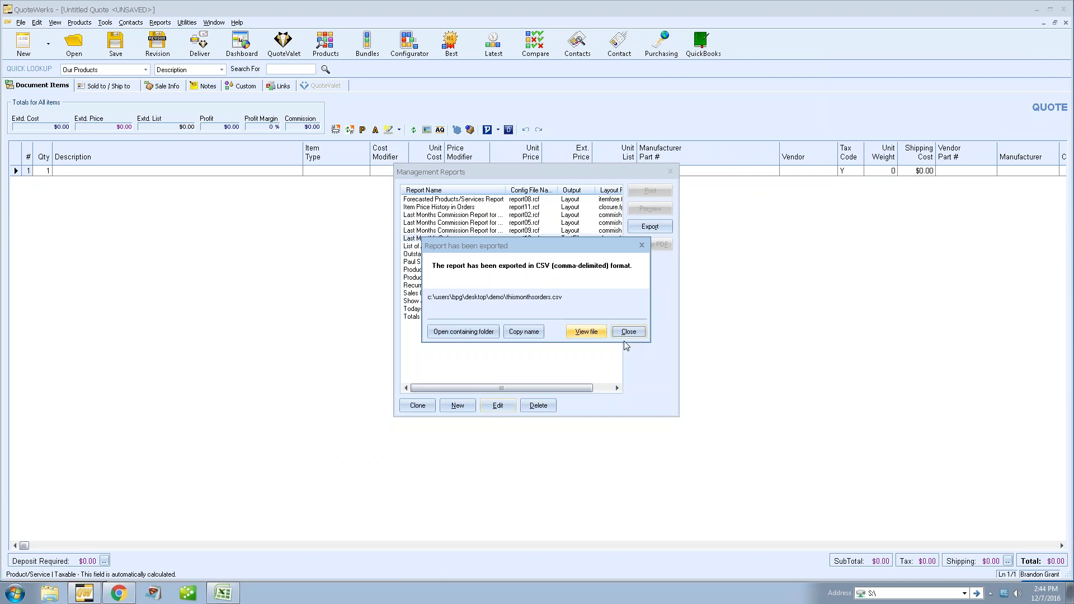
left_click(584, 331)
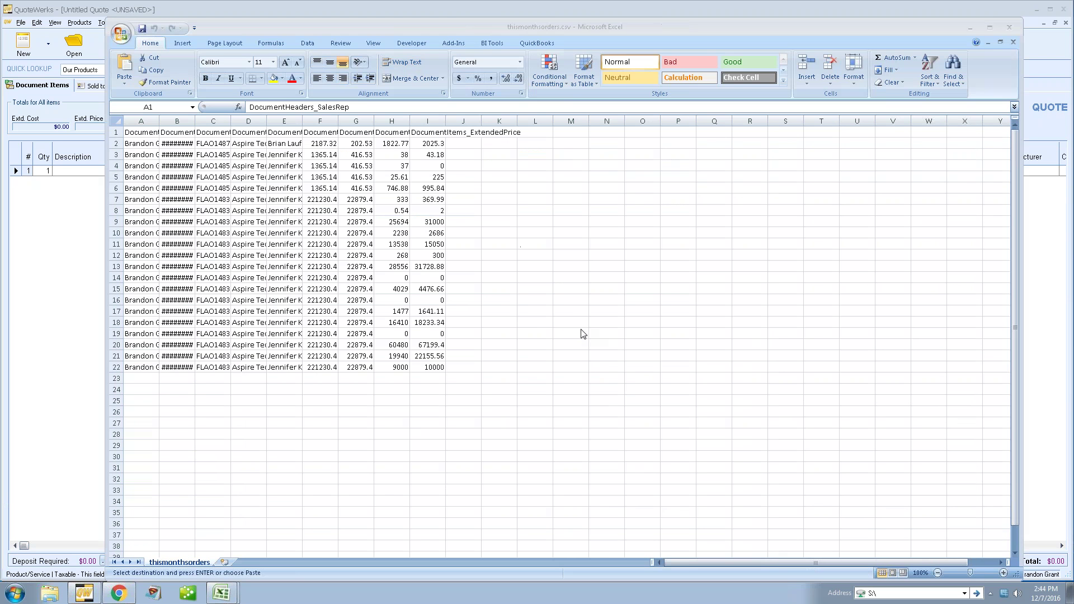
- Auto-fit the widths of columns A to G in the exported orders sheet, from SalesRep through ProfitAmount
double_click(160, 121)
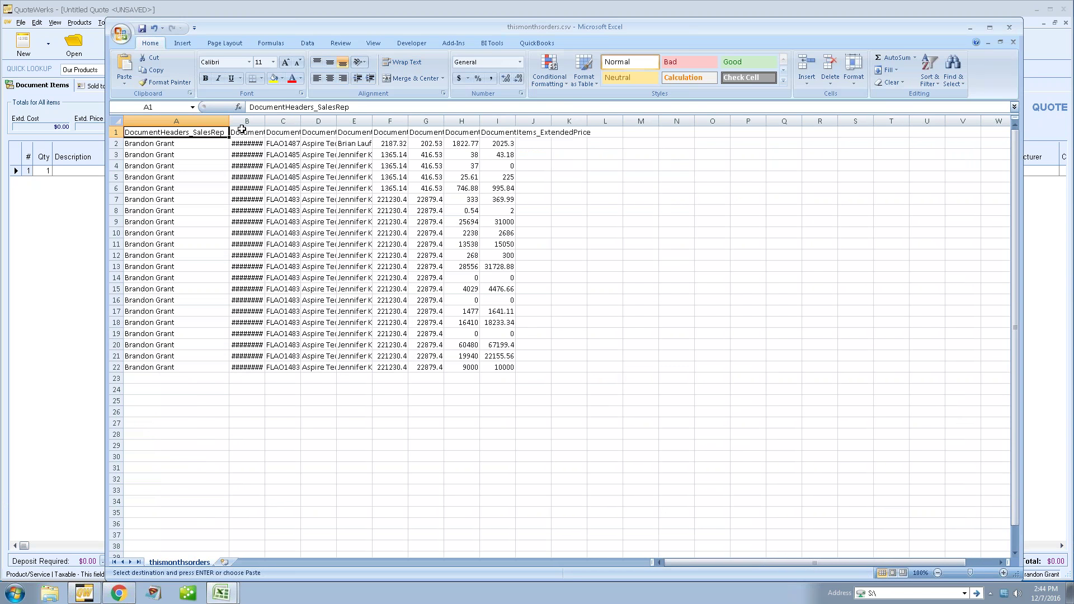
double_click(264, 121)
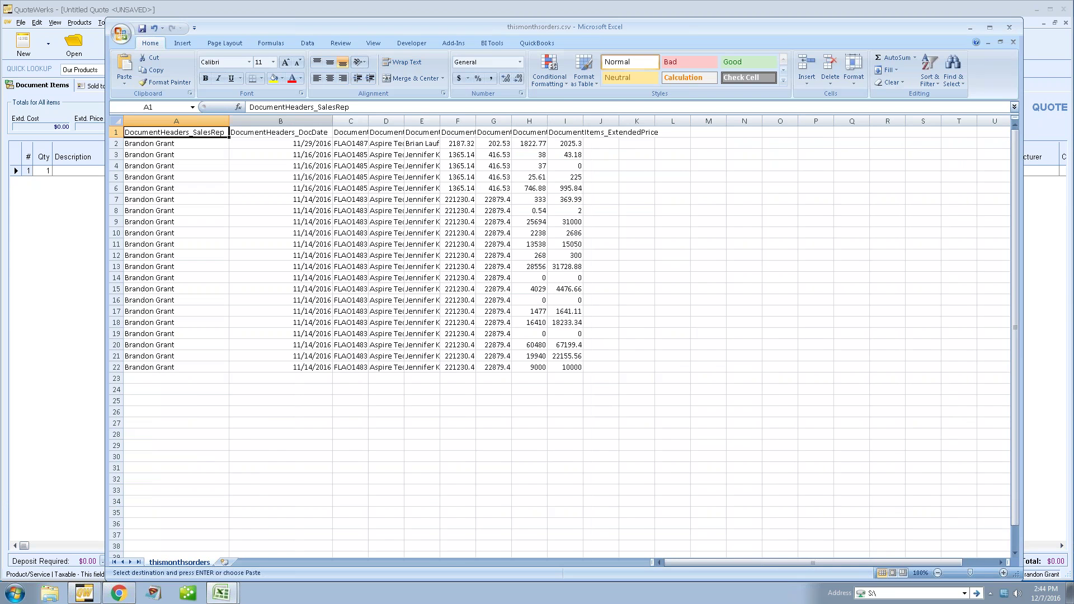
double_click(368, 121)
double_click(464, 121)
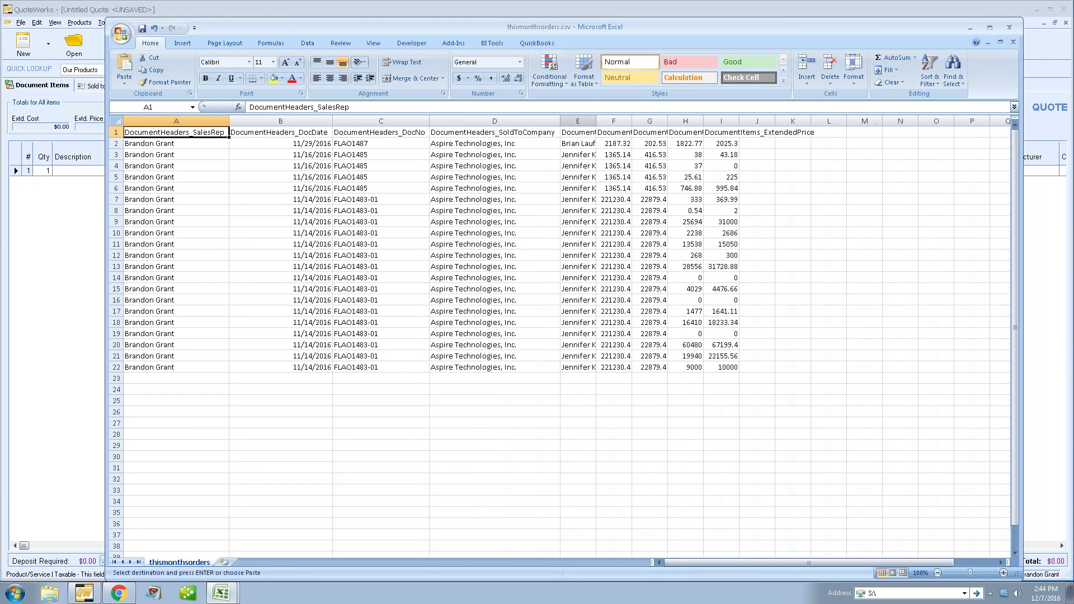
double_click(597, 121)
double_click(722, 121)
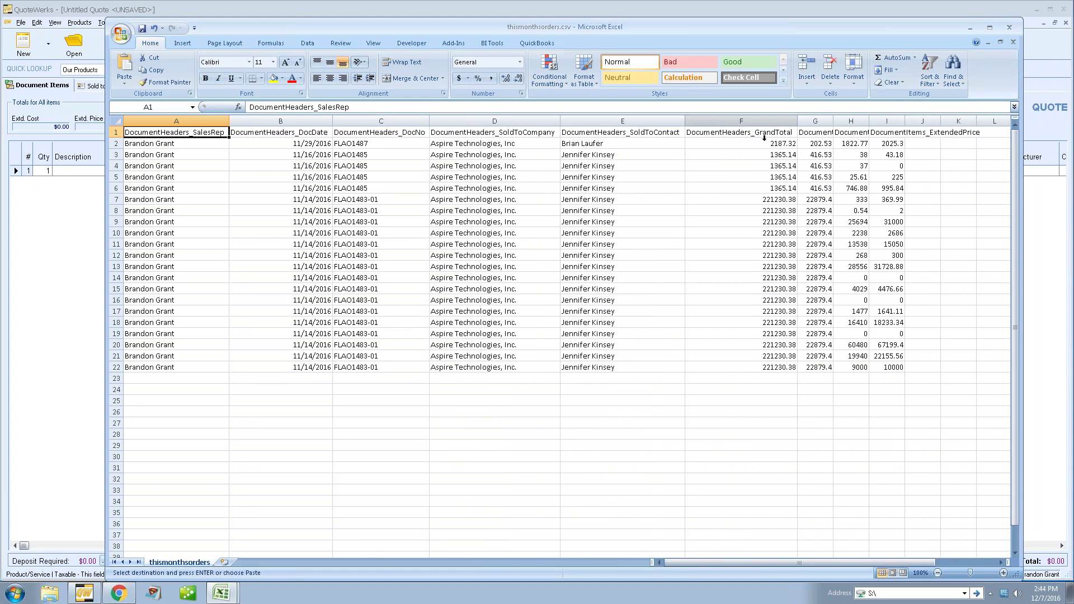
double_click(833, 121)
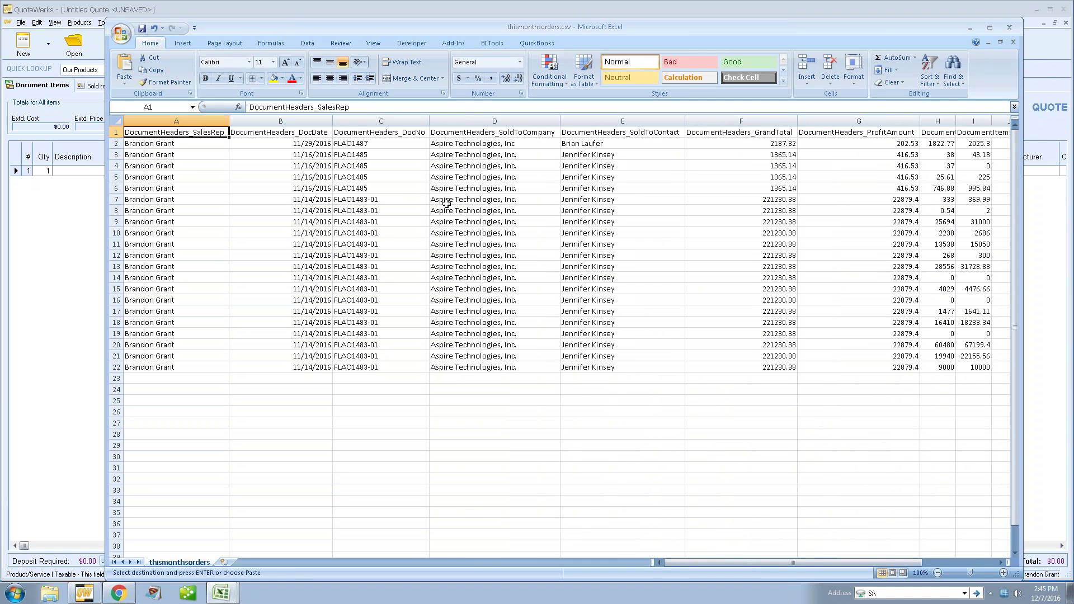
- Examine the profit amounts in G2:G22 and Excel's data tools, and return to QuoteWerks to dismiss the export confirmation
left_click(859, 144)
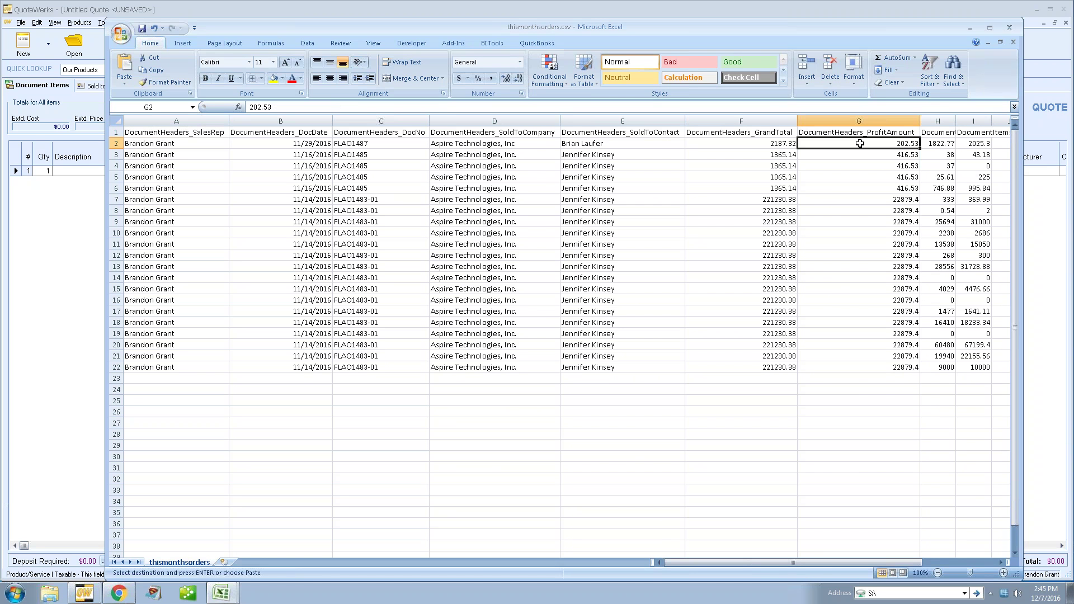
left_click_drag(860, 144, 878, 367)
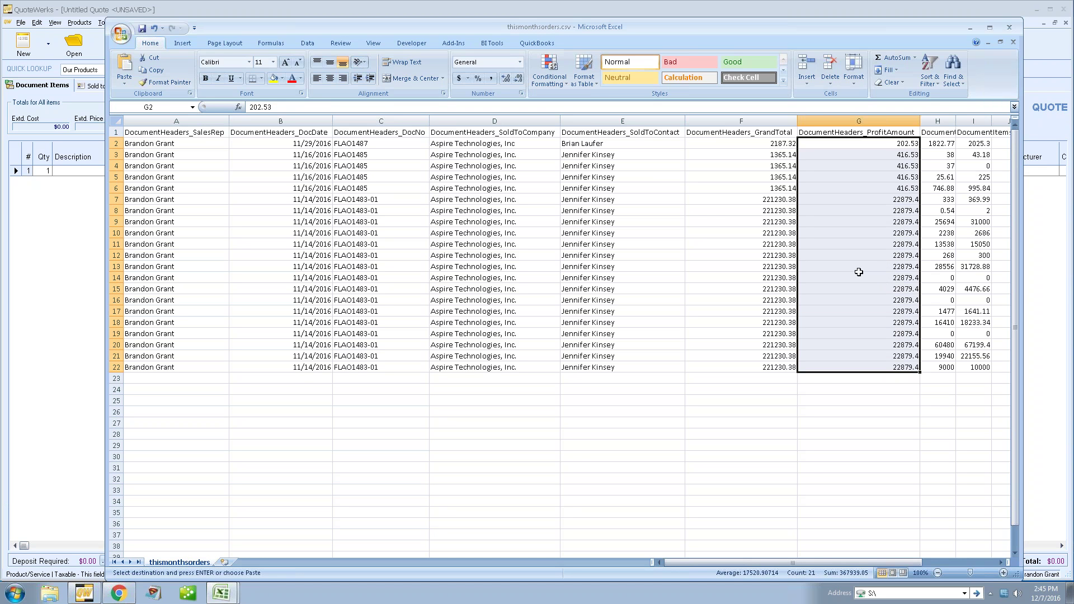
left_click(306, 44)
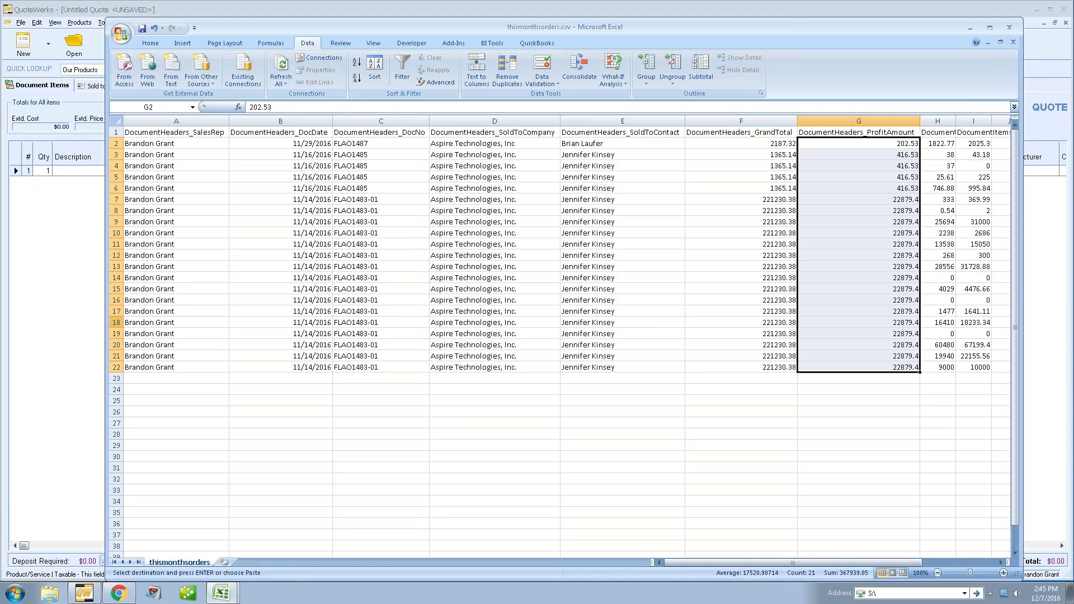
left_click(81, 310)
left_click(629, 333)
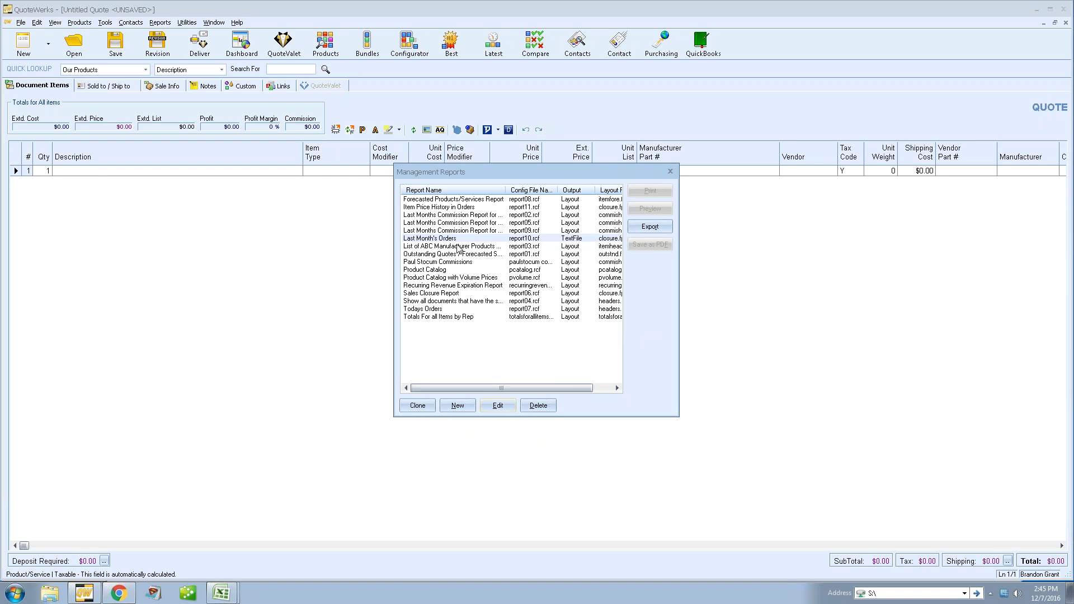
- Compare the output actions available for a Last Months Commission Report and Last Month's Orders, and close Management Reports
left_click(472, 216)
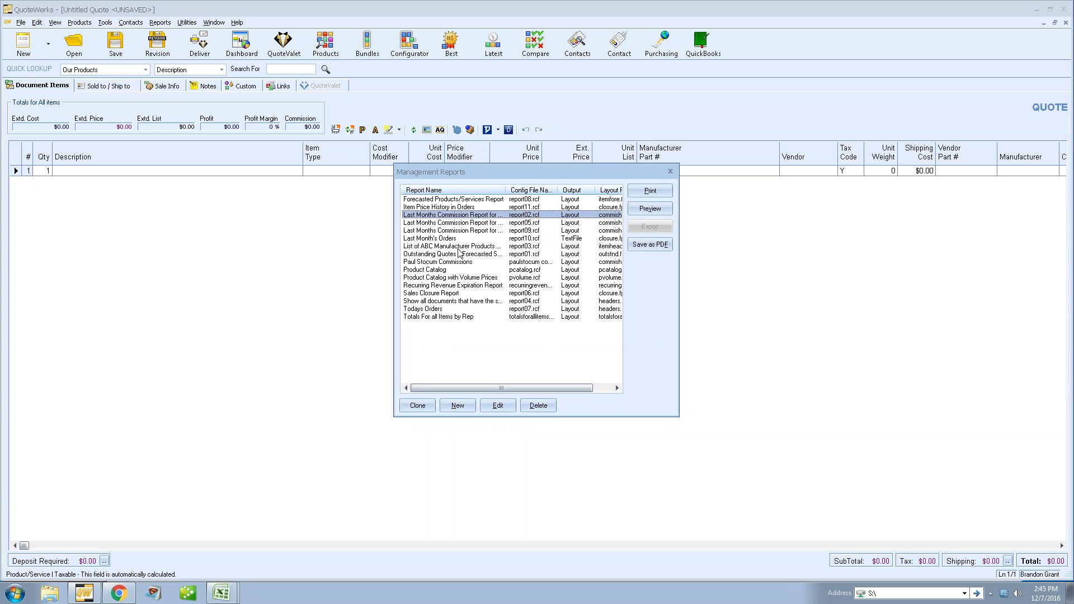
left_click(453, 240)
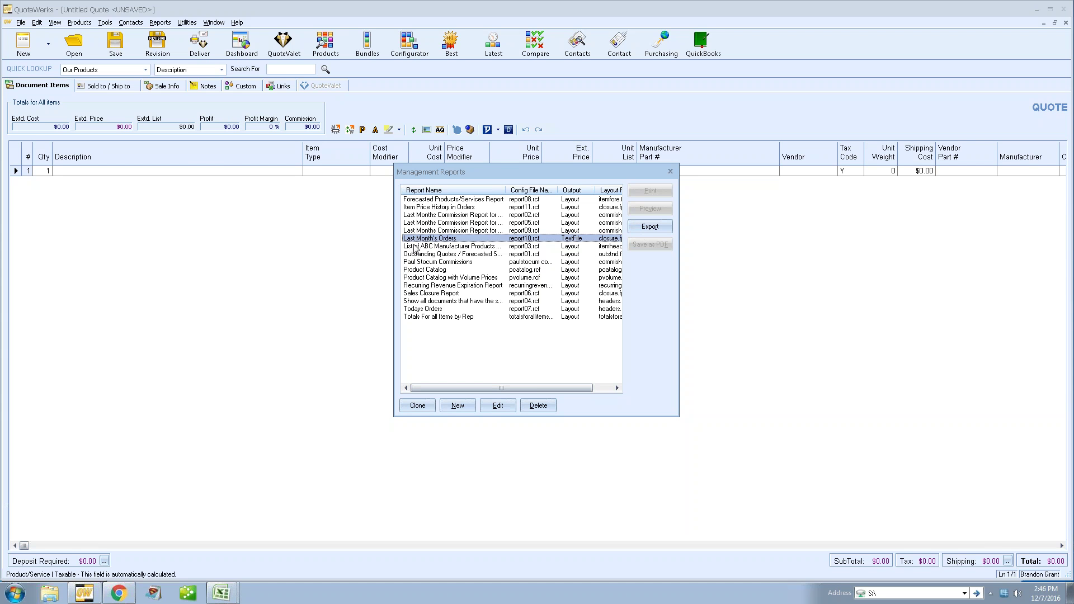
left_click(670, 173)
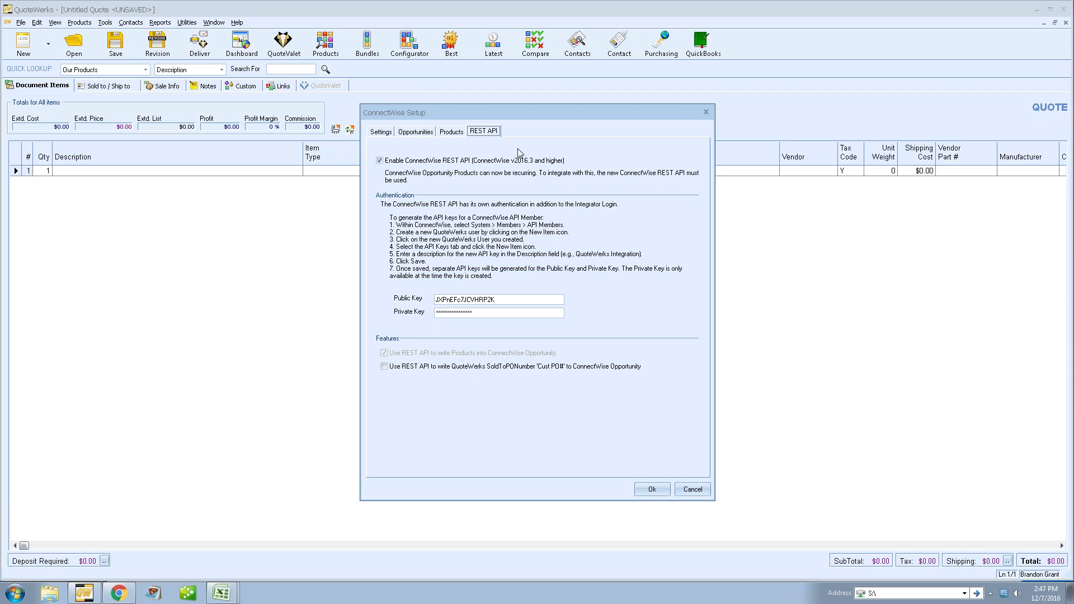
- Cancel out of the ConnectWise REST API setup and the Contact Manager setup
left_click(697, 493)
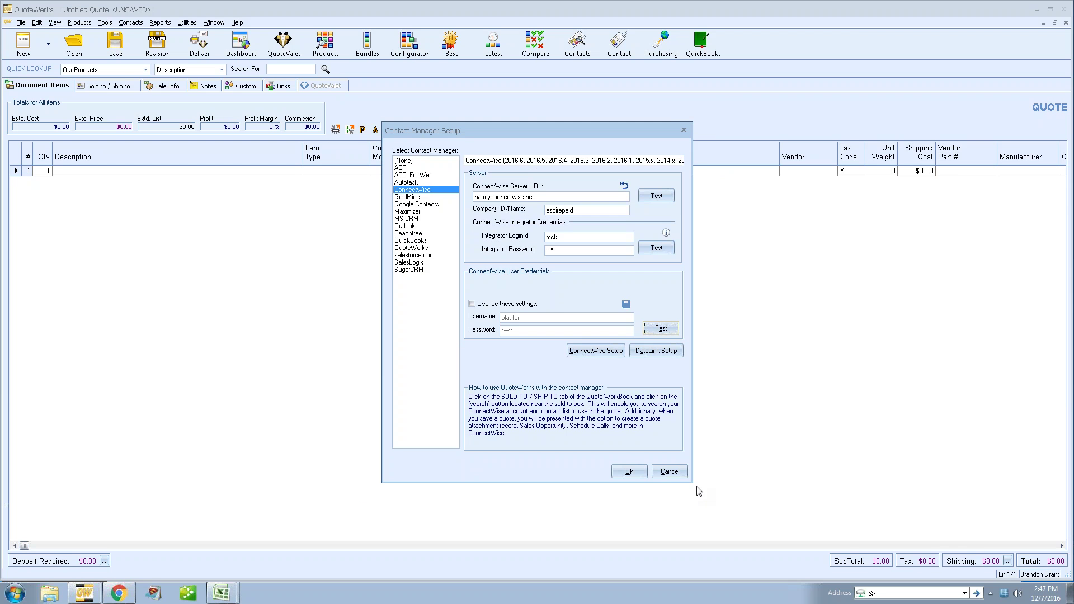
left_click(674, 472)
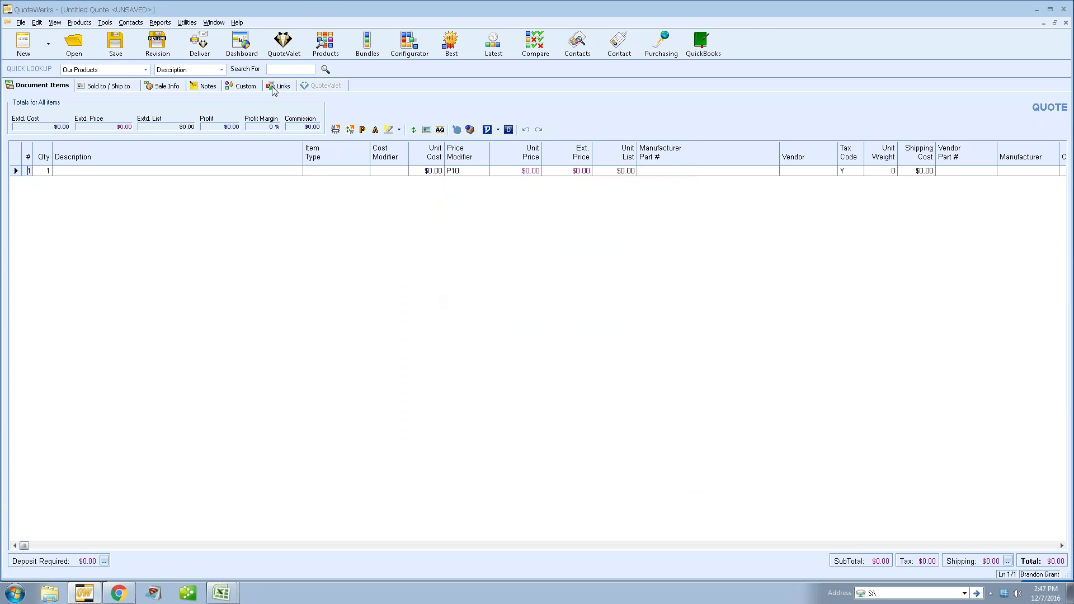
- Add all eight Cisco products and services from the Other Items database to the quote and close the product lookup
left_click(329, 63)
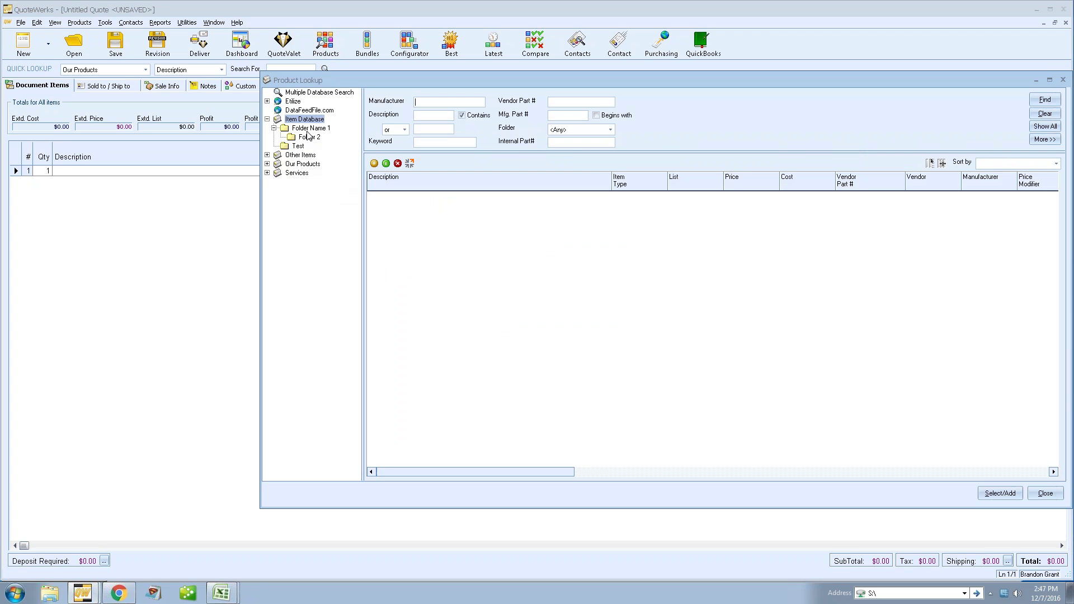
left_click(301, 156)
left_click(449, 262, "shift")
right_click(450, 261)
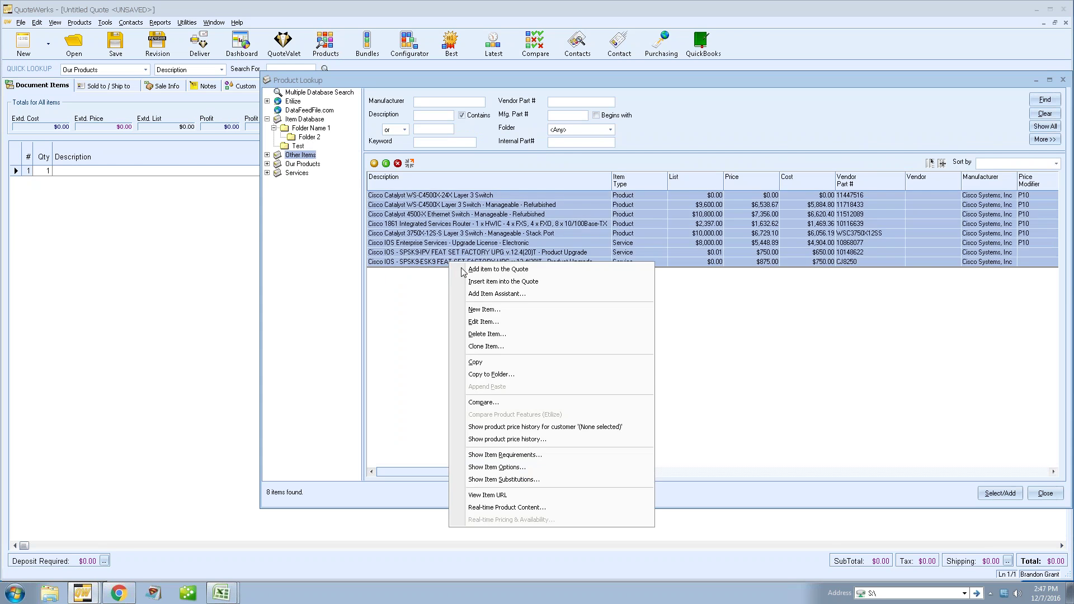
left_click(467, 271)
left_click(1045, 493)
- Preview the A- MSPLayout (1 of 2) quote layout on its own, and close the preview and the delivery dialog
left_click(200, 43)
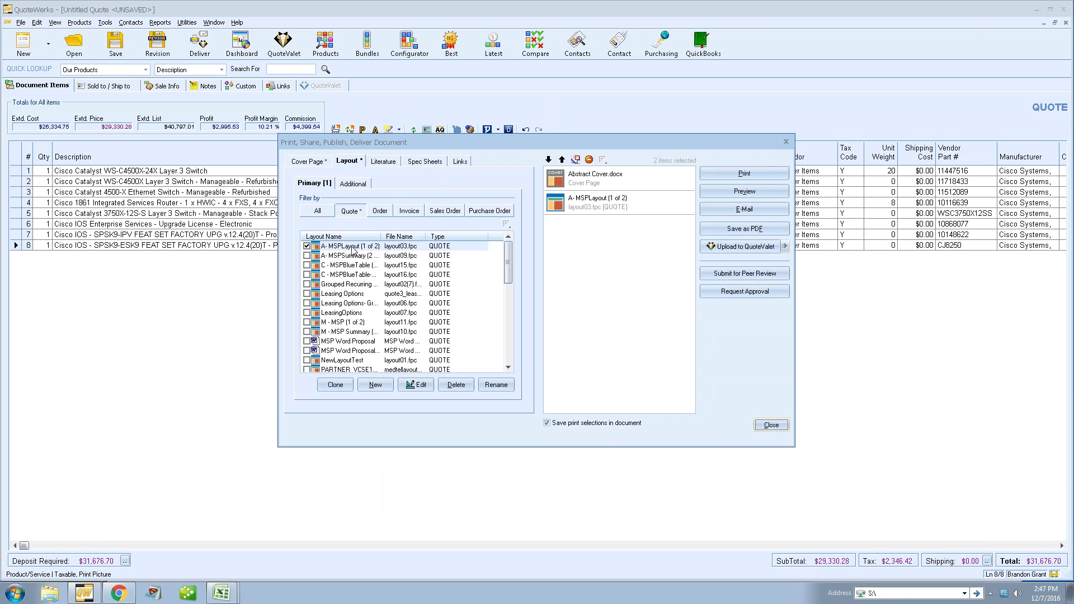
left_click(356, 248)
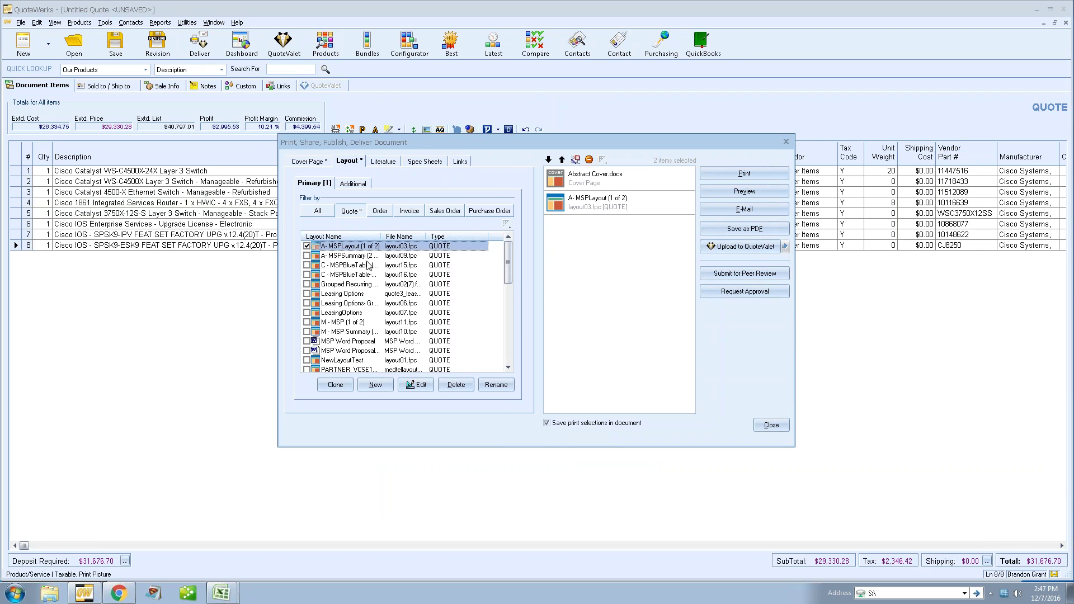
double_click(365, 248)
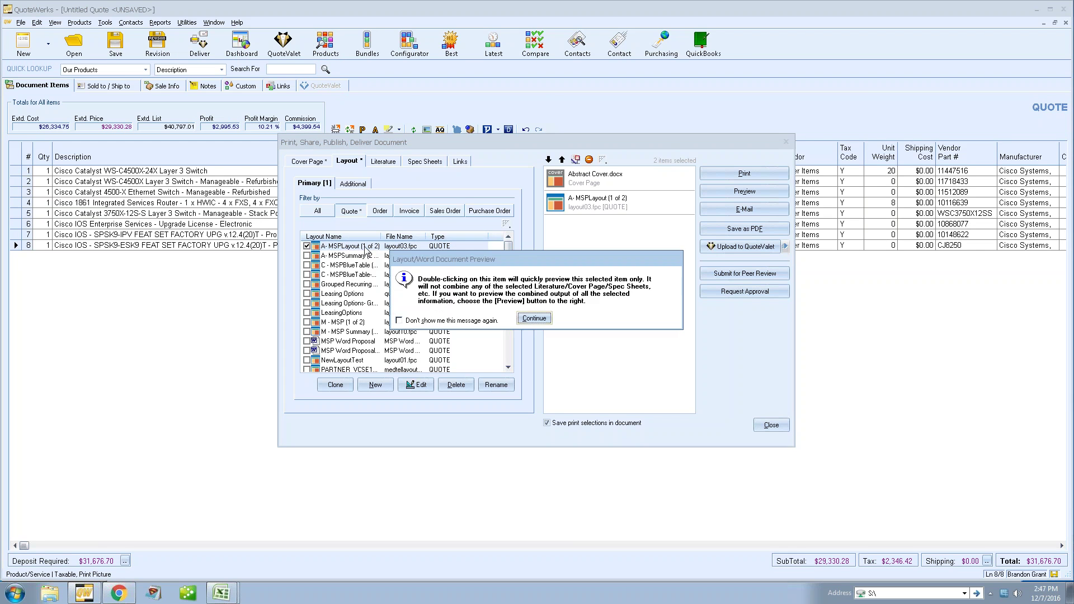
left_click(540, 314)
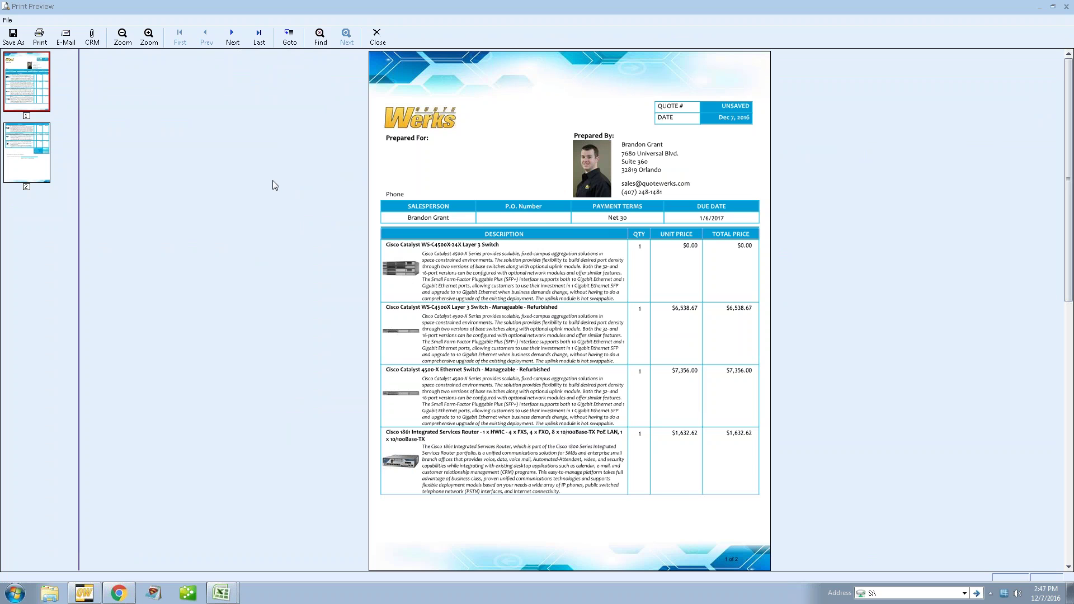
left_click(377, 36)
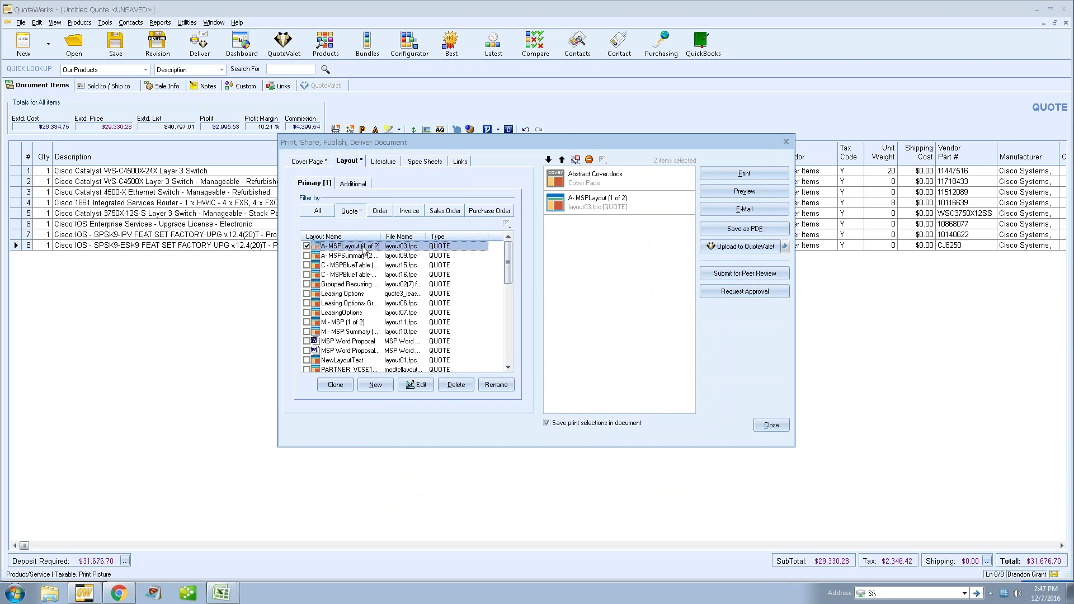
left_click(582, 179)
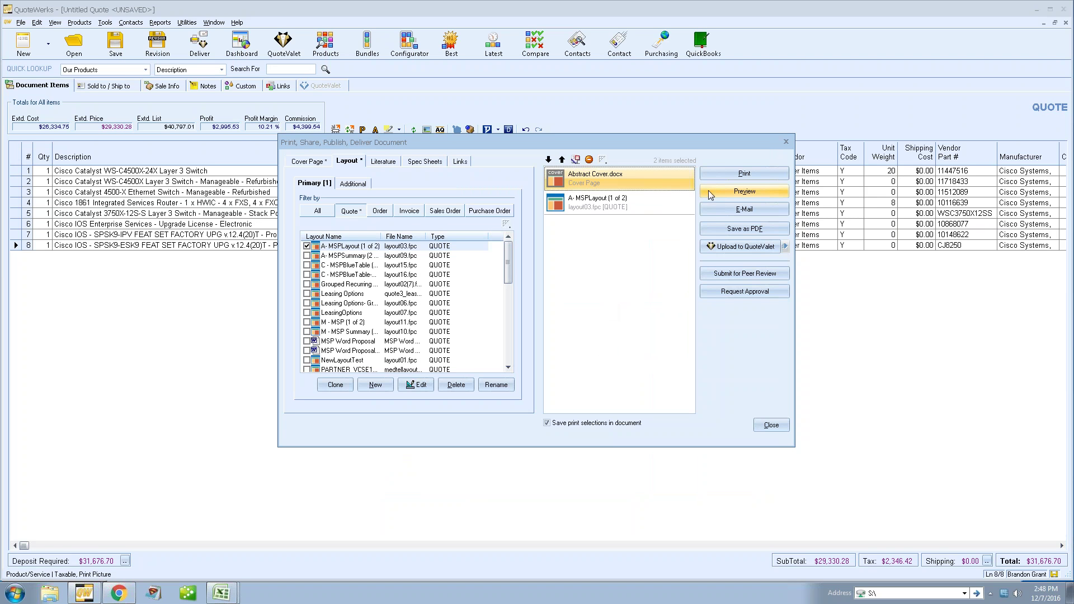
left_click(360, 248)
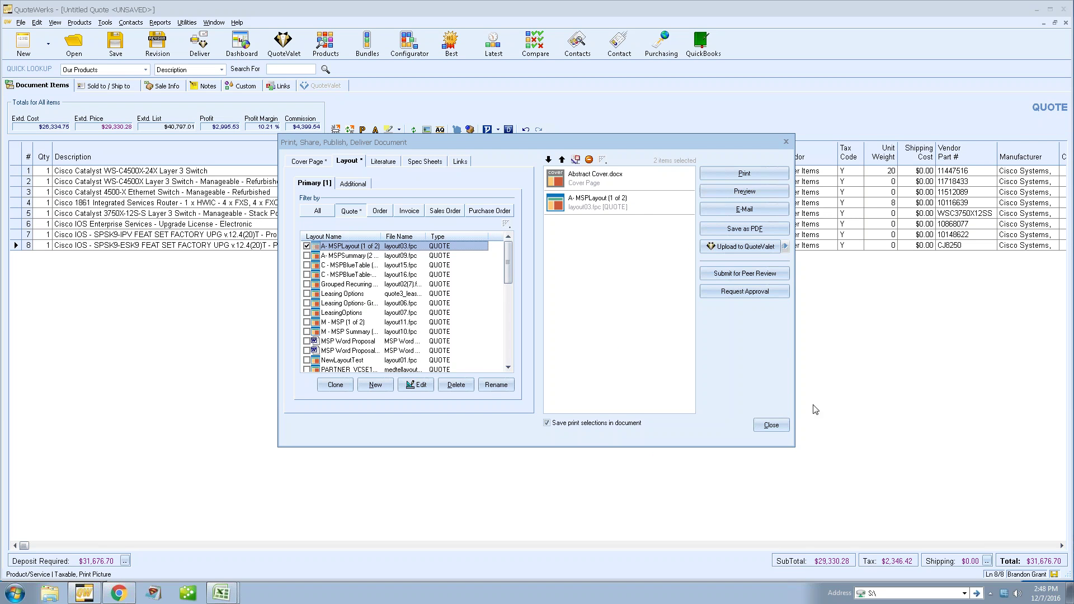
left_click(772, 425)
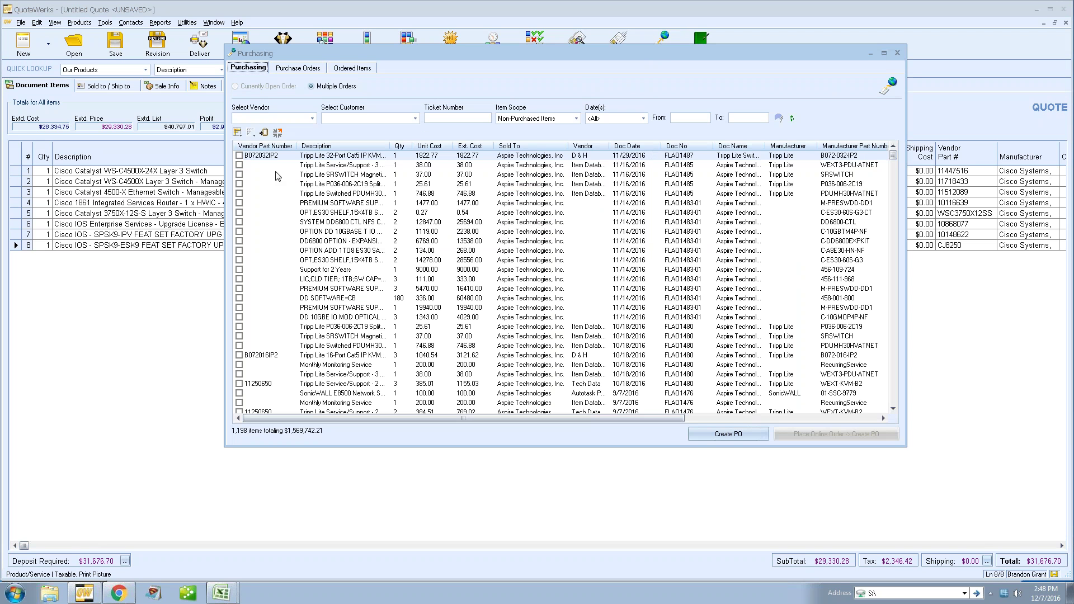
- Filter the purchasing items by vendor Dell and start an online order for all three listed items
left_click(312, 118)
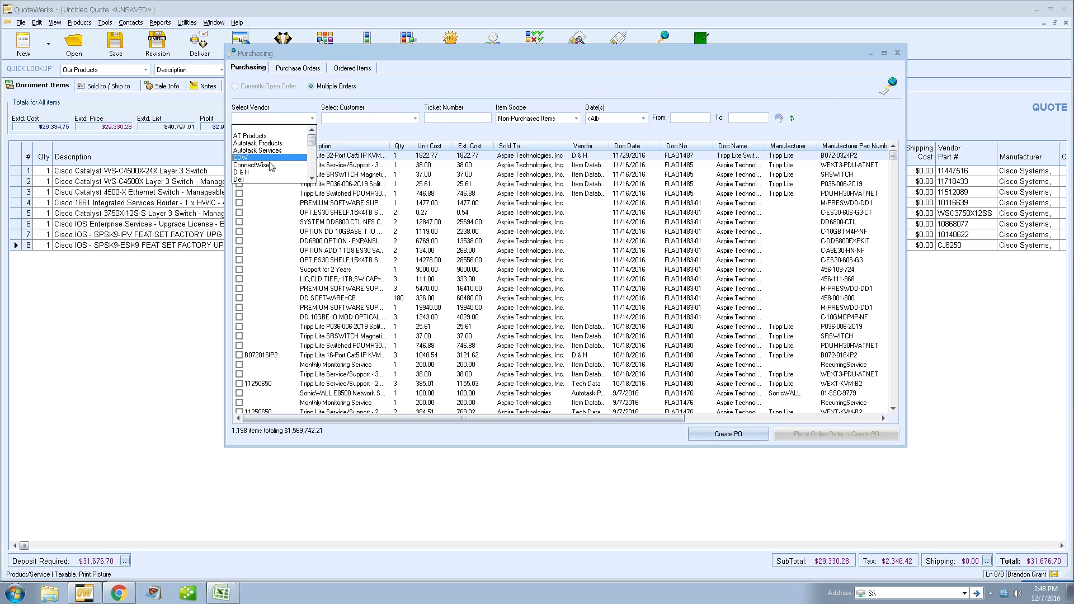
left_click(259, 184)
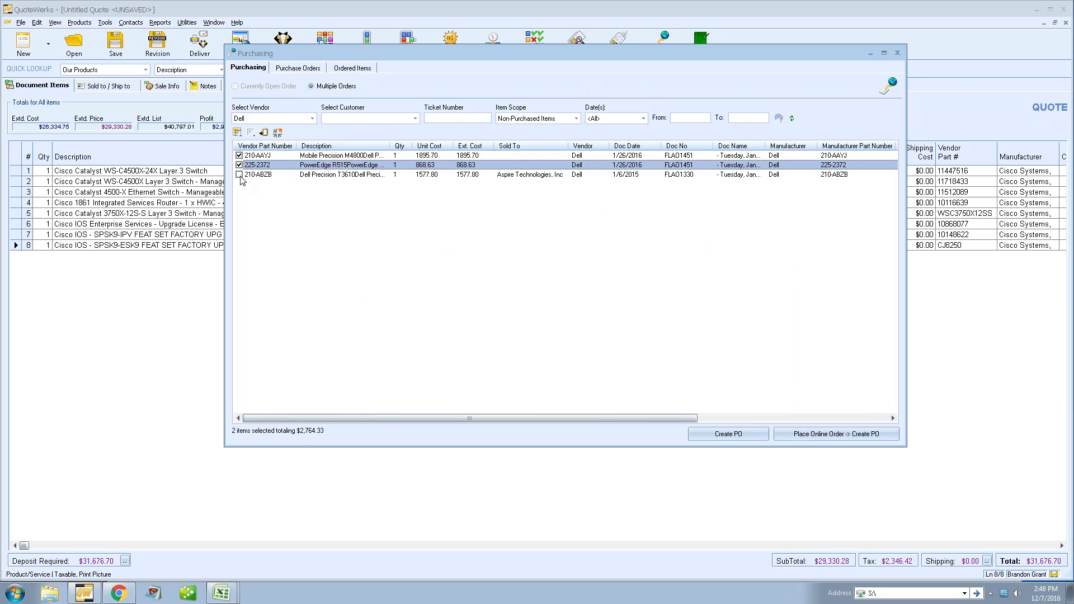
left_click(804, 433)
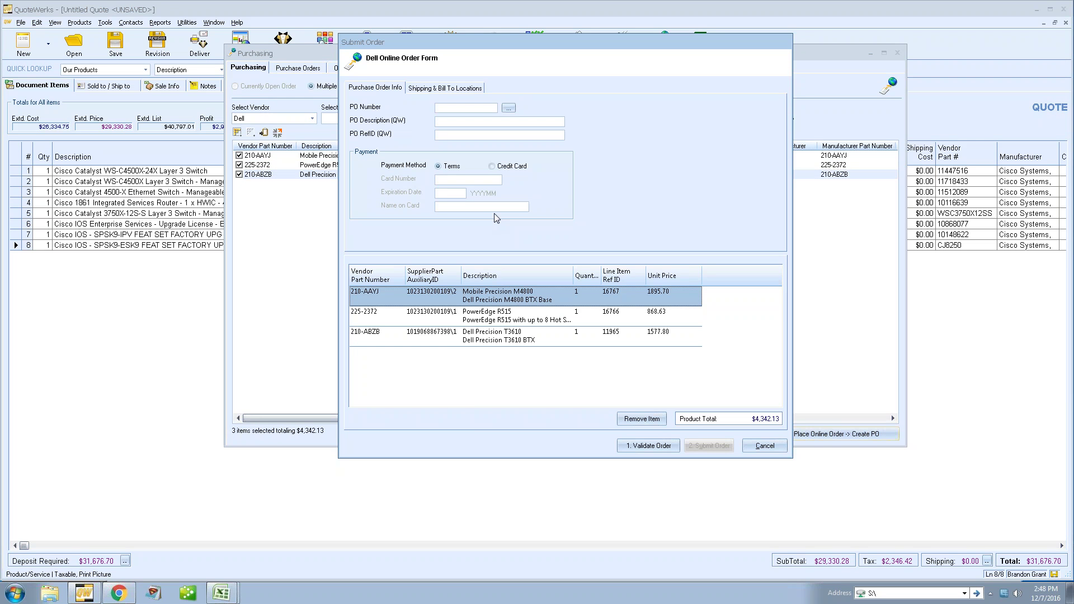
- Try Credit Card as the payment method on the Dell online order form, cancel the order, and close Purchasing
left_click(509, 168)
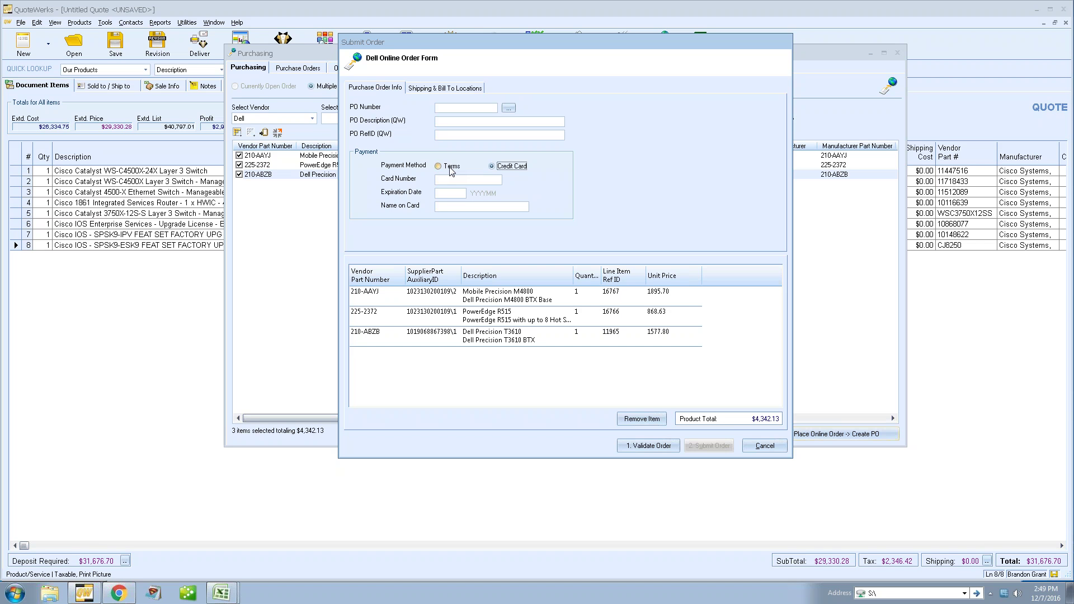
left_click(765, 446)
left_click(898, 53)
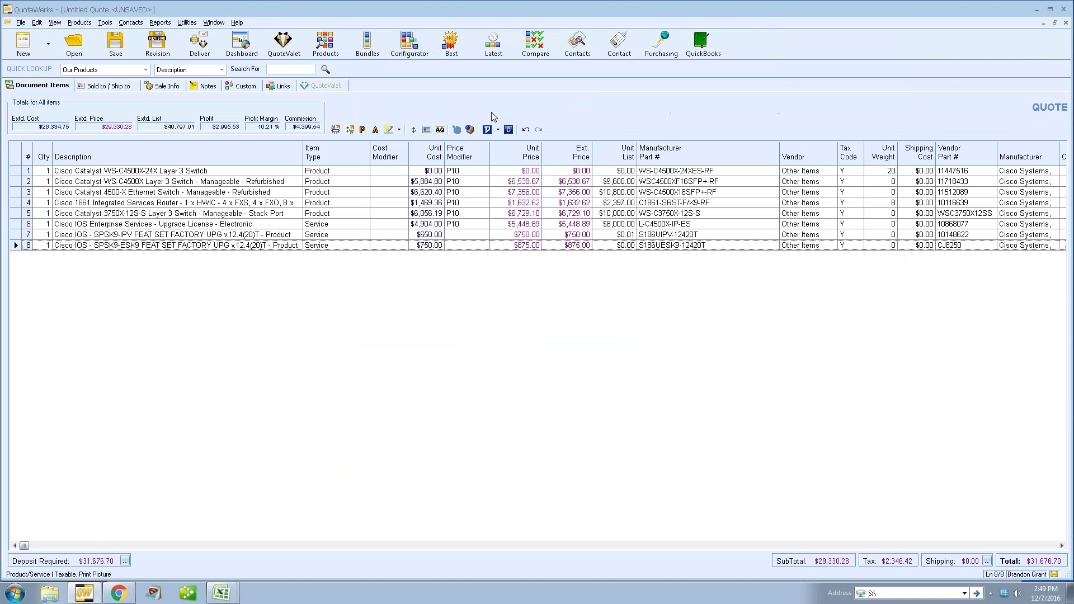
- Open the Cloud Account options to examine the QuoteValet and QuoteWerks Web subscription settings
left_click(106, 23)
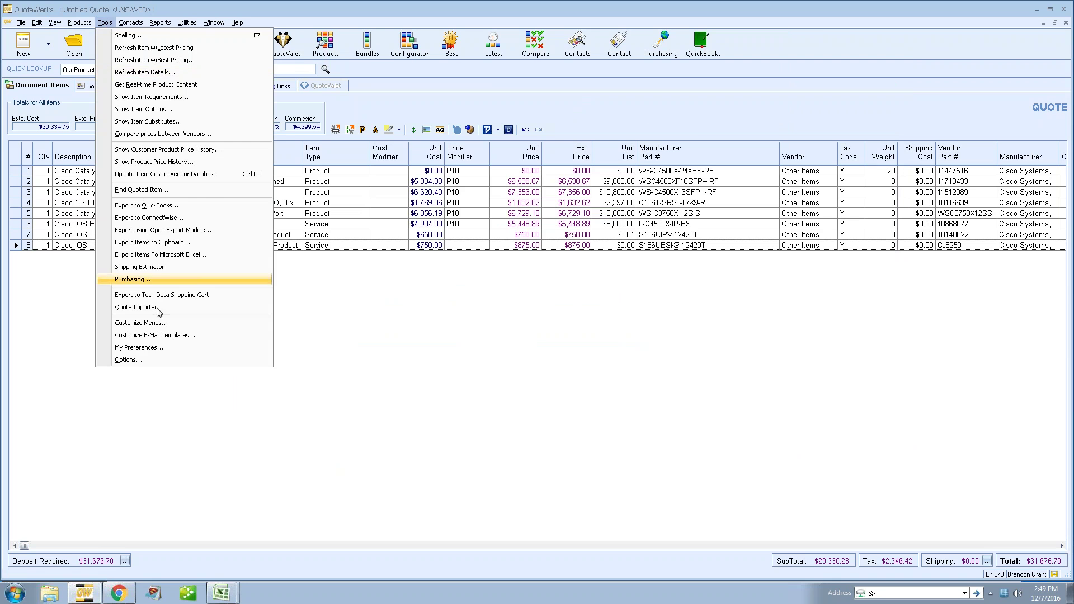
left_click(154, 362)
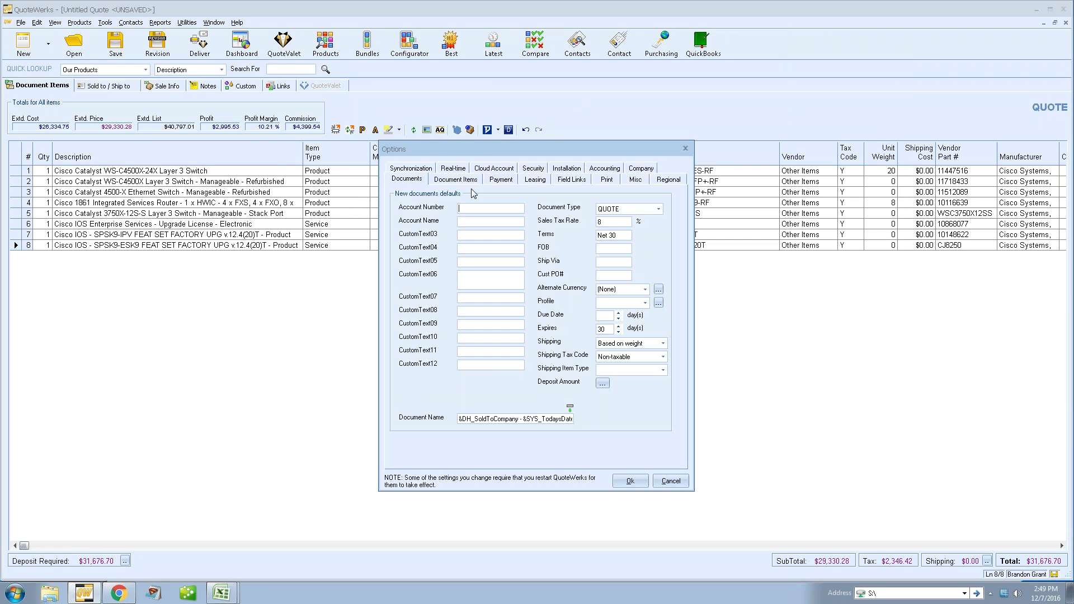
left_click(494, 178)
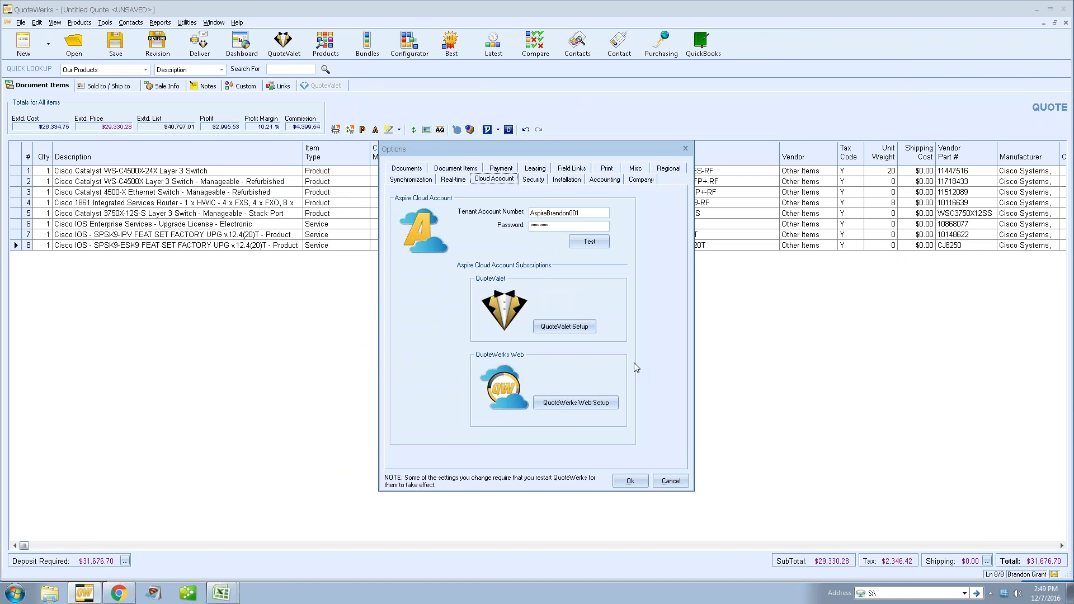